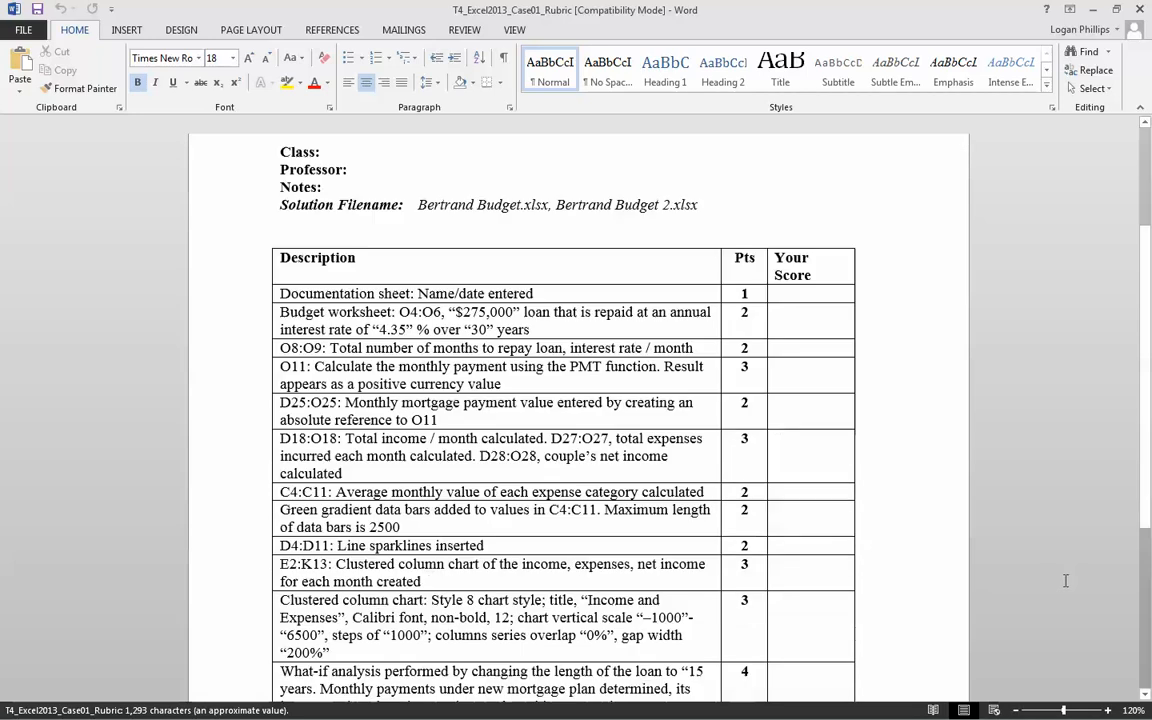
- Review the case rubric's task descriptions and point values for the Bertrand Budget workbook
{"action": "left_click", "coordinate": [1063, 587]}
{"action": "scroll", "coordinate": [1063, 588], "scroll_direction": "down", "scroll_amount": 5}
{"action": "scroll", "coordinate": [1063, 588], "scroll_direction": "up", "scroll_amount": 5}
{"action": "scroll", "coordinate": [1063, 587], "scroll_direction": "down", "scroll_amount": 2}
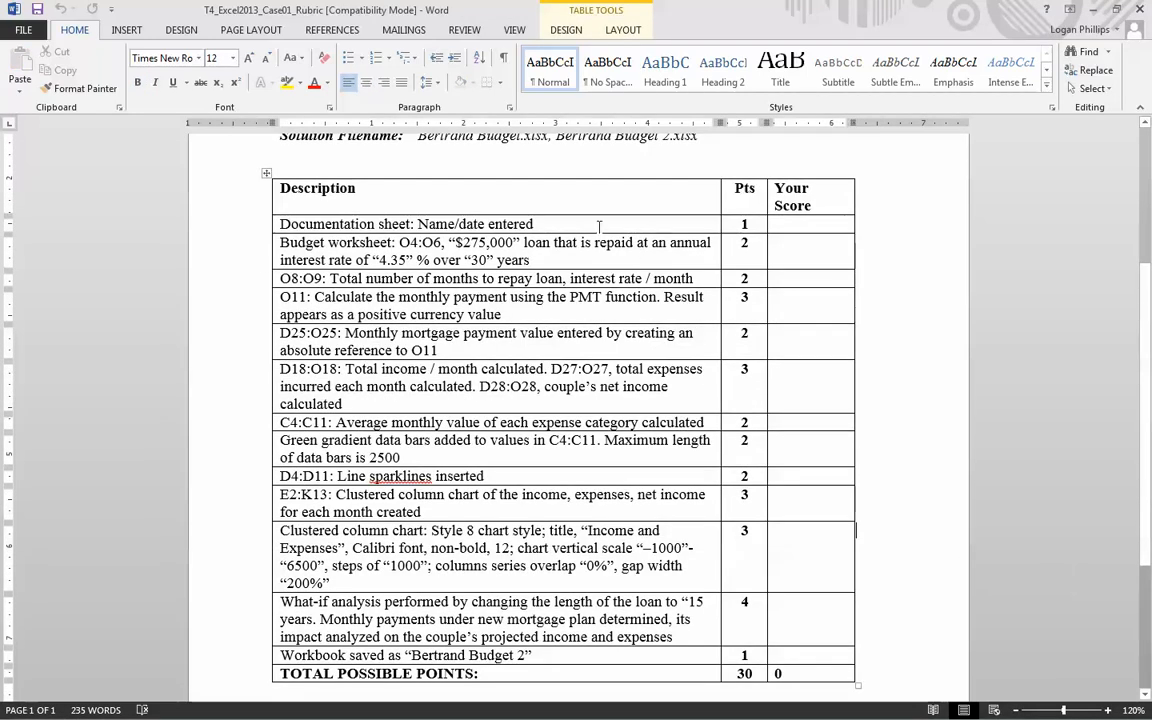
{"action": "left_click", "coordinate": [599, 226]}
{"action": "scroll", "coordinate": [580, 345], "scroll_direction": "down", "scroll_amount": 1}
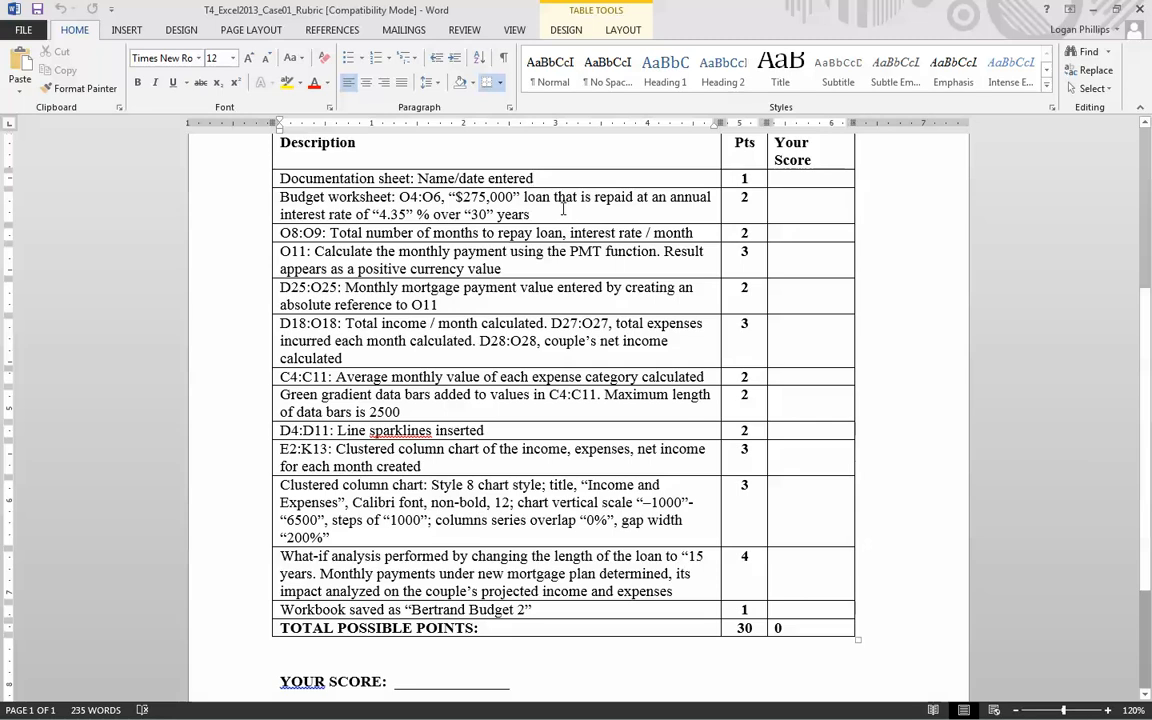
{"action": "left_click", "coordinate": [326, 517]}
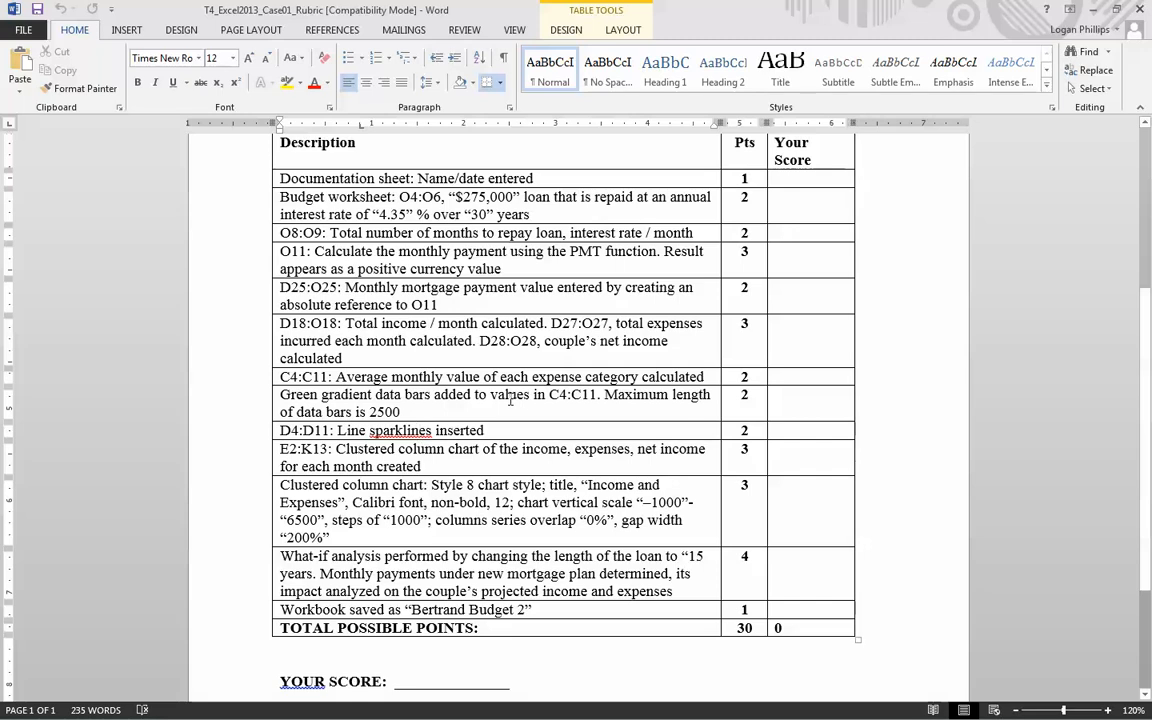
{"action": "scroll", "coordinate": [519, 418], "scroll_direction": "up", "scroll_amount": 3}
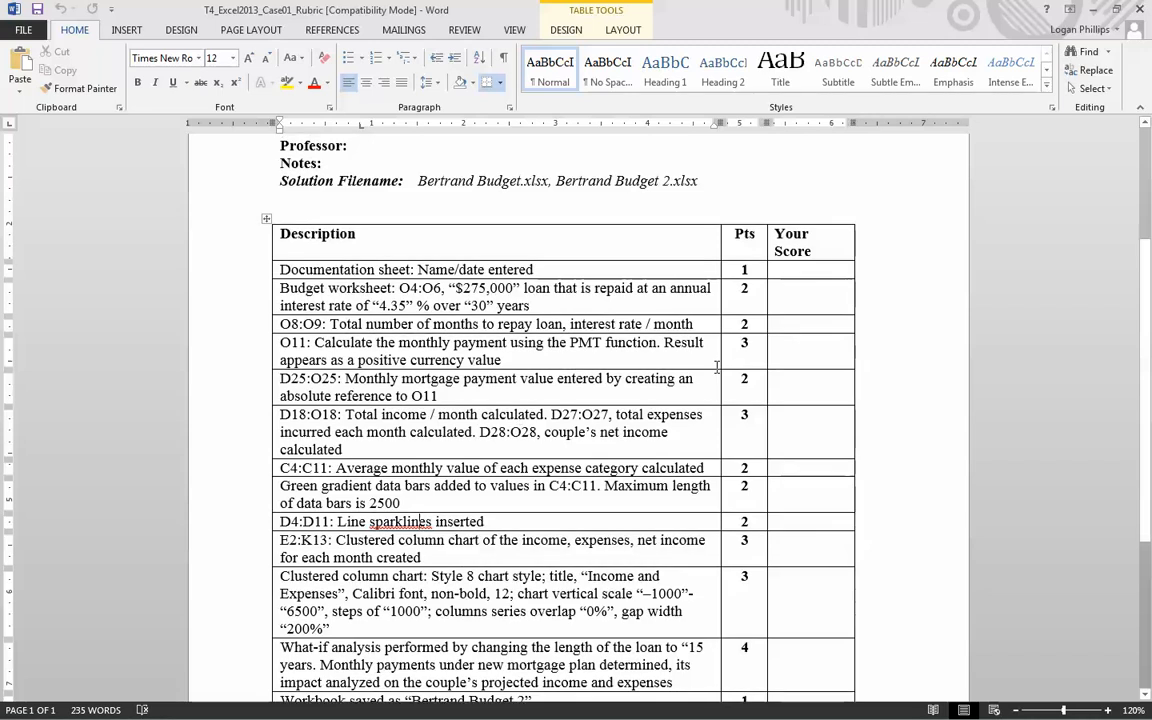
- Close the rubric document and open the Bertrand workbook from the Case1 folder in Excel
{"action": "left_click", "coordinate": [1140, 9]}
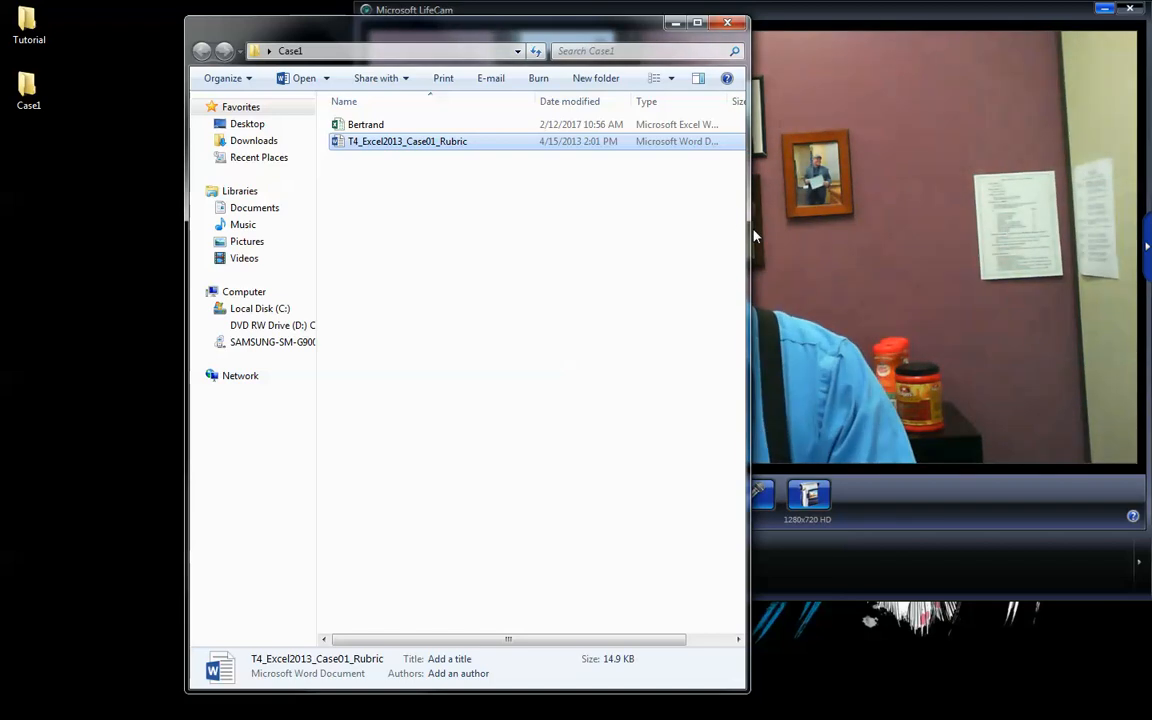
{"action": "left_click", "coordinate": [366, 124]}
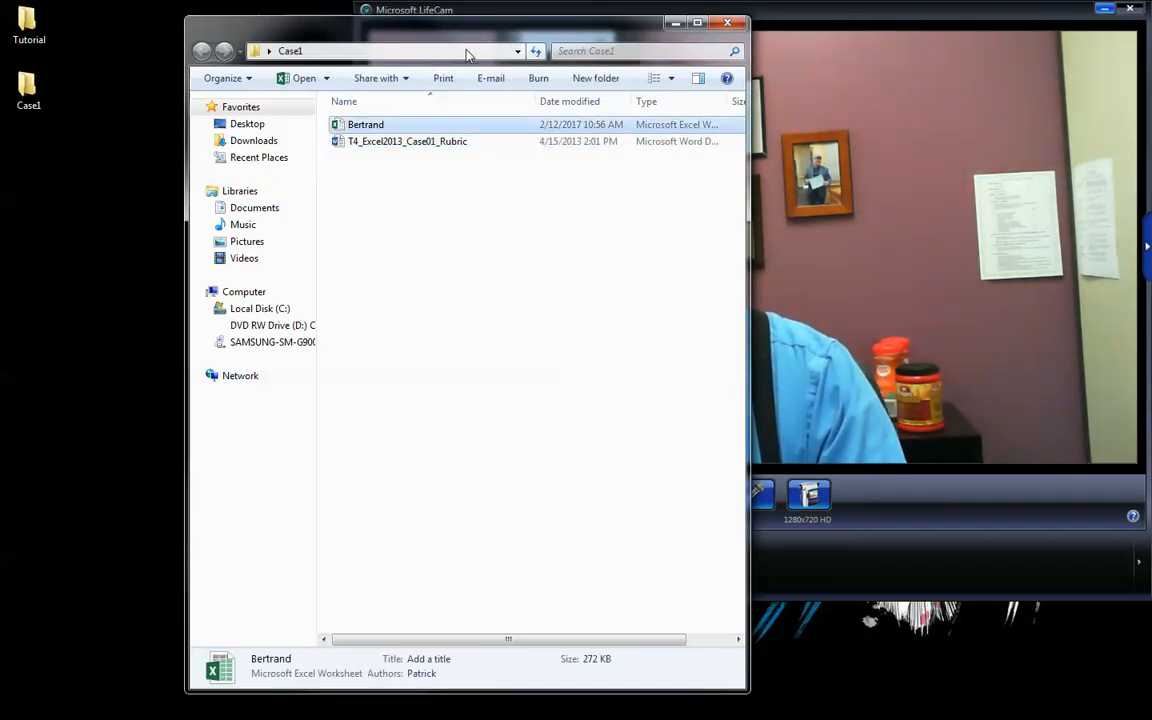
{"action": "double_click", "coordinate": [525, 123]}
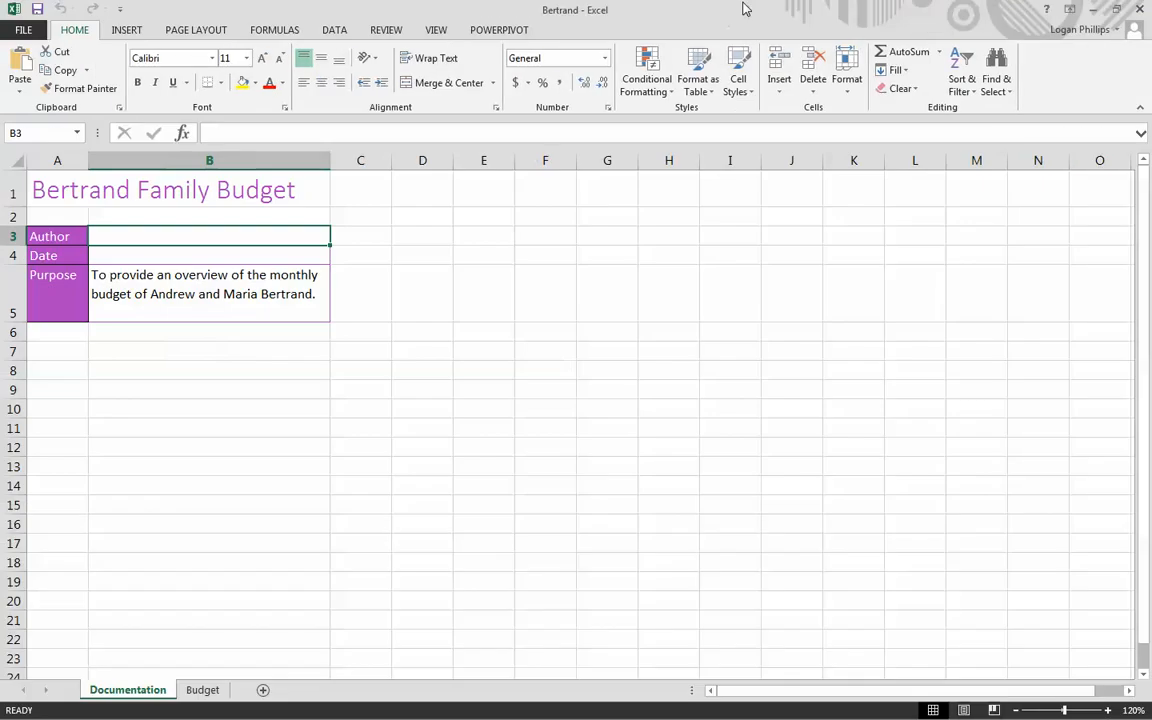
{"action": "left_click", "coordinate": [620, 480]}
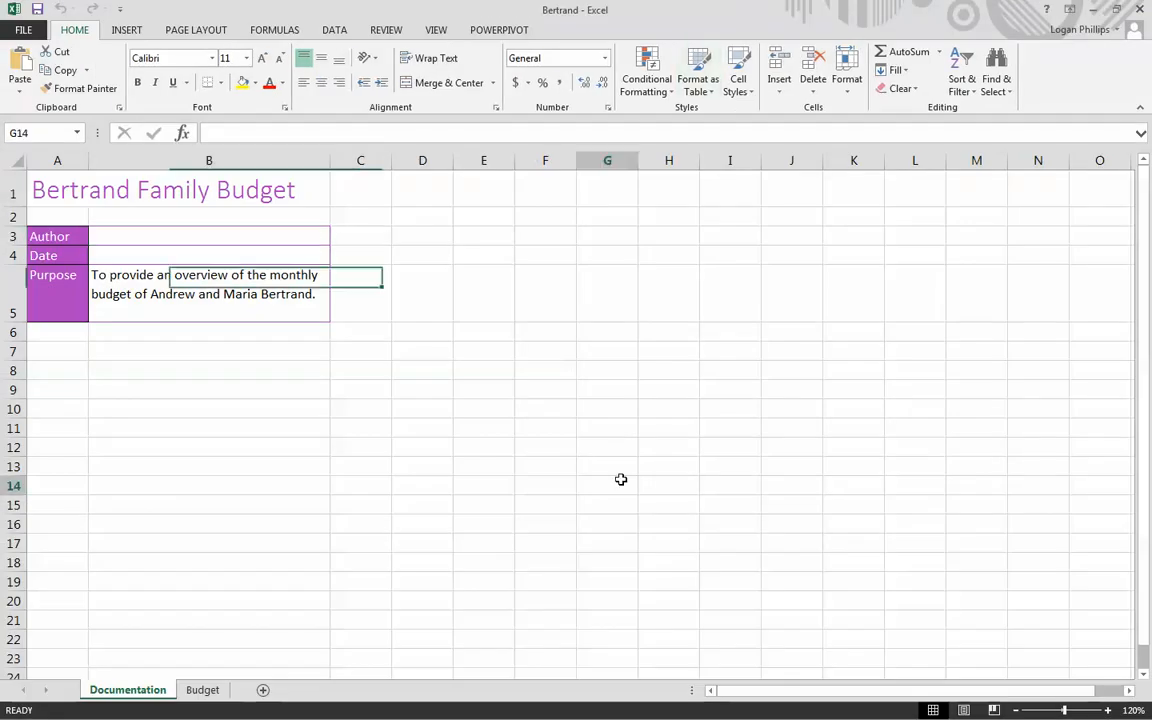
- Fill in the author's name in B3 and the date 10/21/2014 in B4 on the Documentation sheet
{"action": "left_click", "coordinate": [252, 250]}
{"action": "key", "text": "Up"}
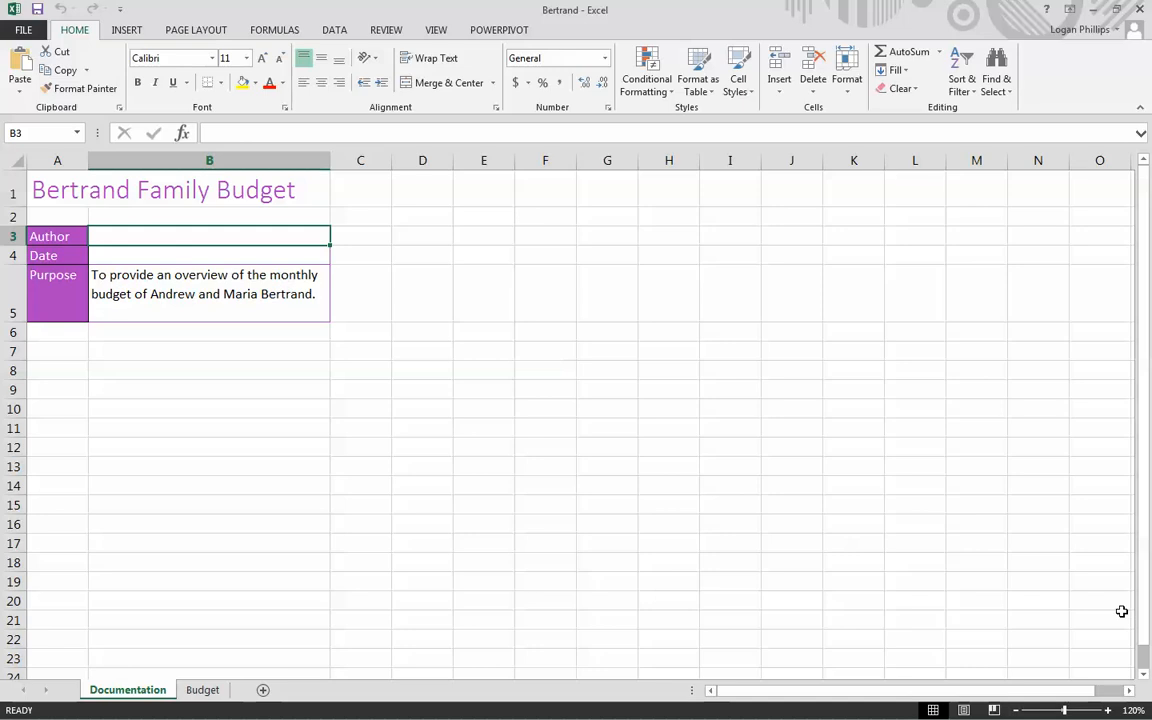
{"action": "type", "text": "Mr."}
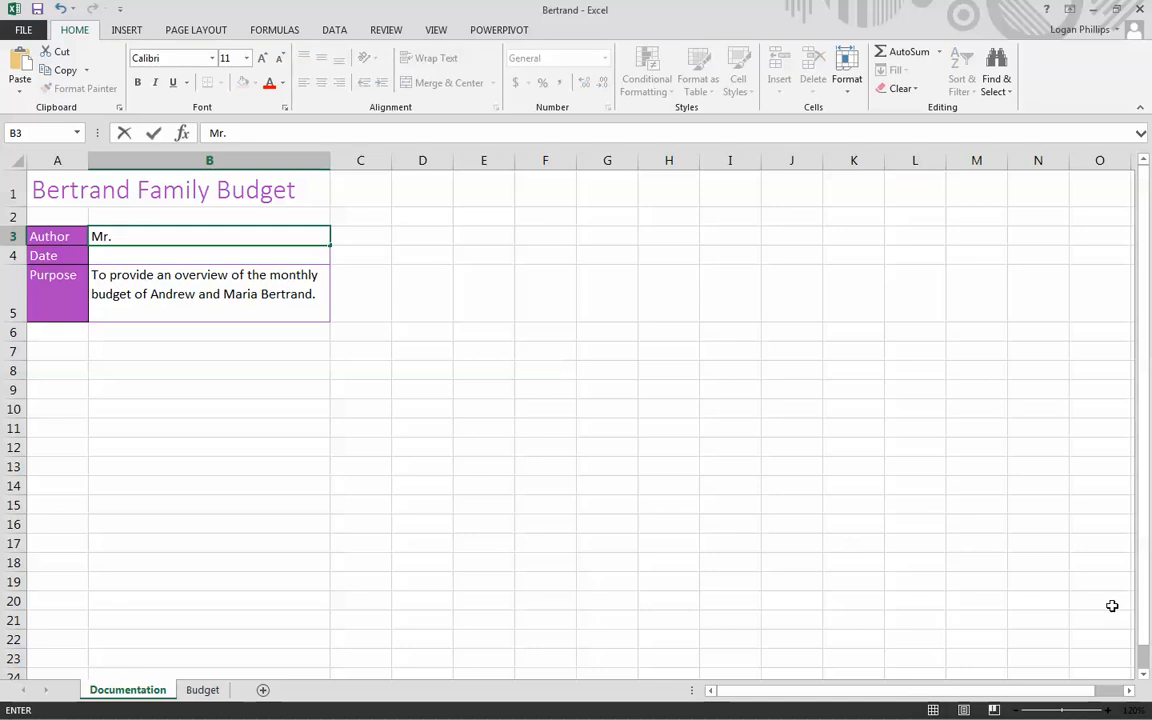
{"action": "type", "text": " P."}
{"action": "key", "text": "Return"}
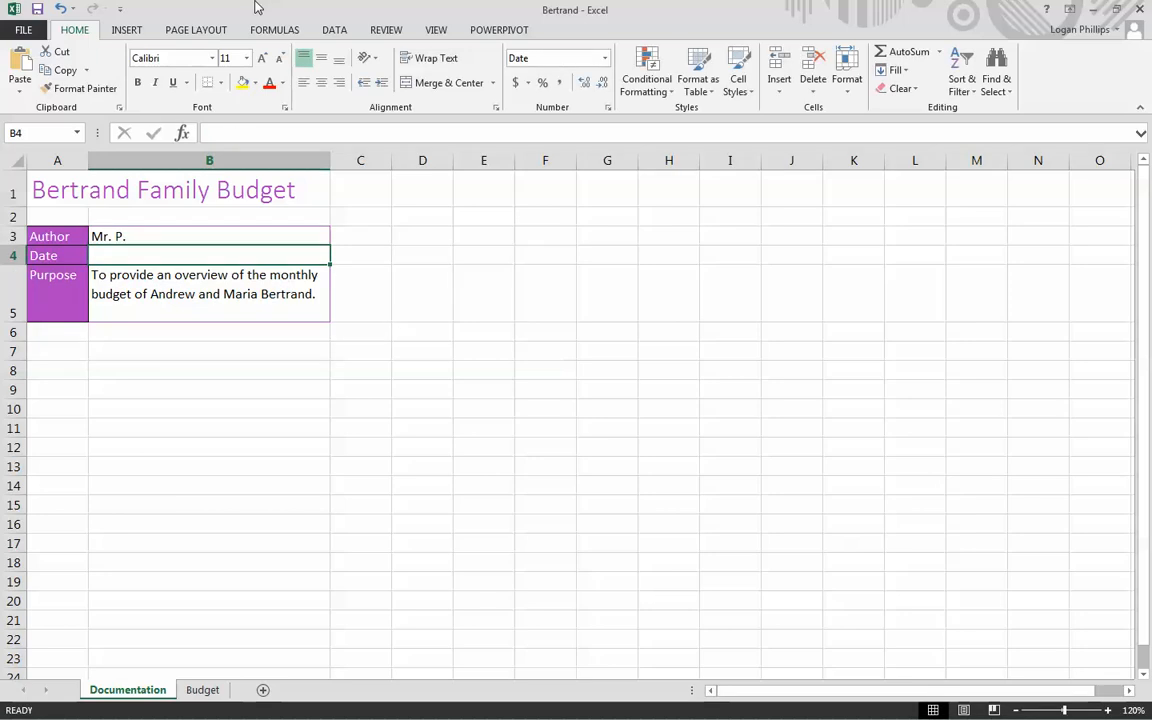
{"action": "type", "text": "10/21/2014"}
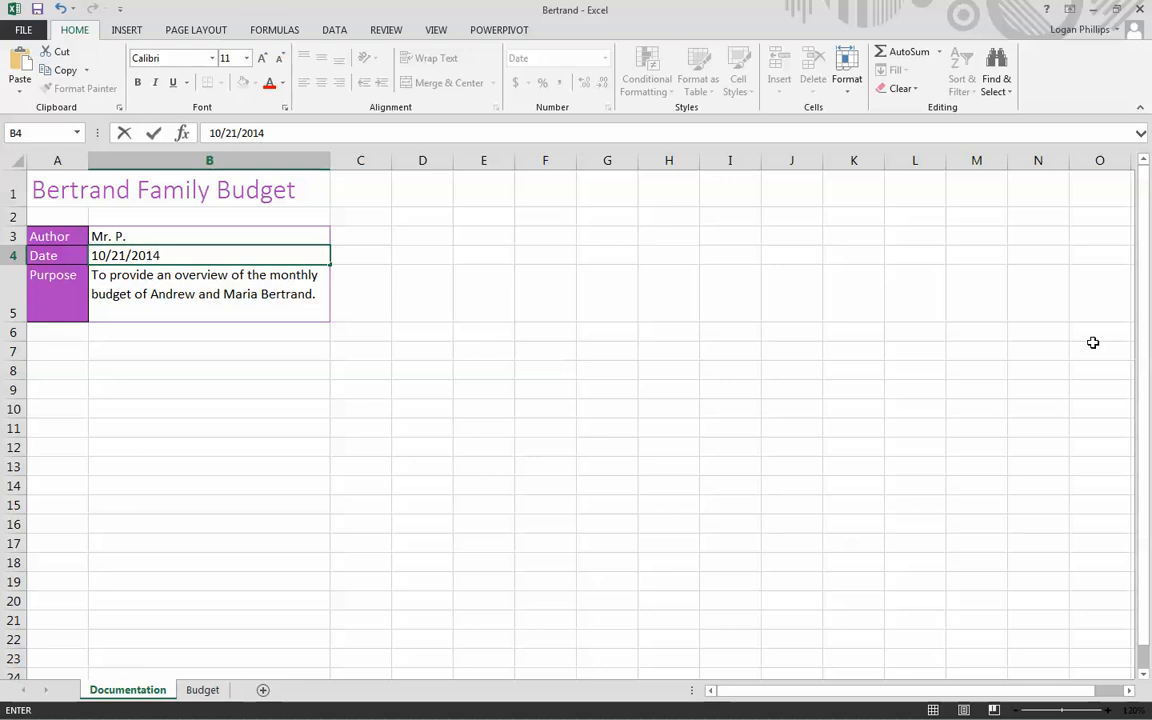
{"action": "left_click", "coordinate": [303, 580]}
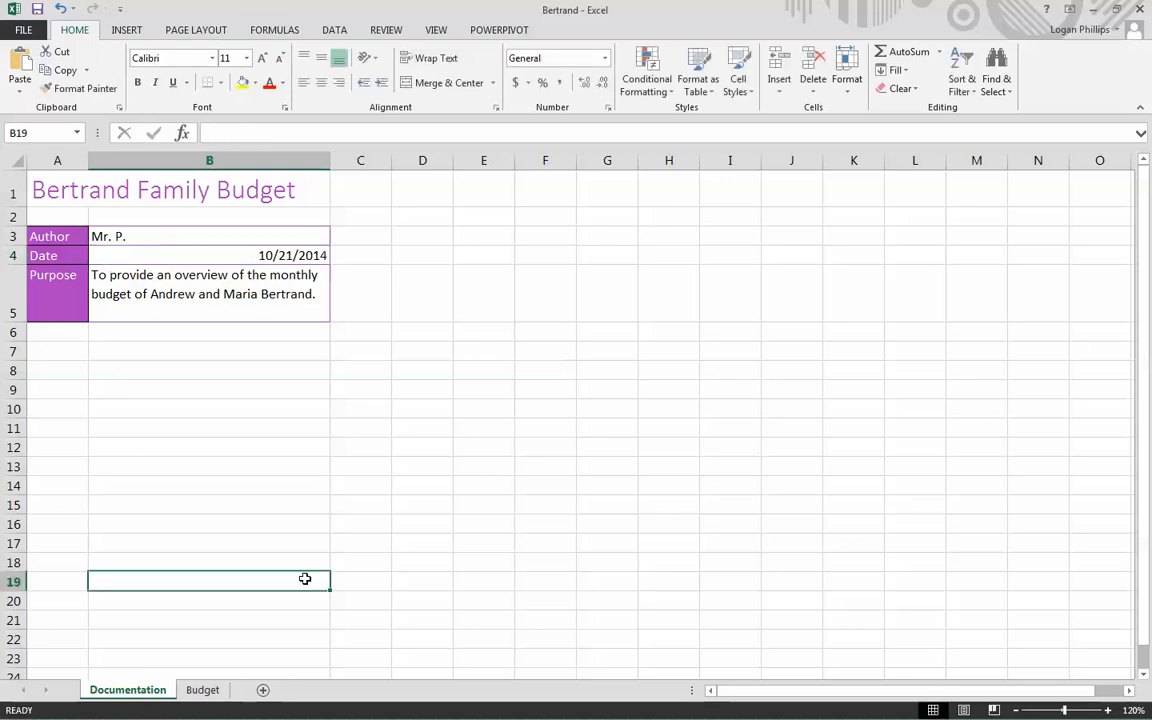
- Look over the Budget sheet's average expenses, Mortgage Analysis, and monthly Income & Expenses sections
{"action": "left_click", "coordinate": [201, 689]}
{"action": "left_click", "coordinate": [512, 360]}
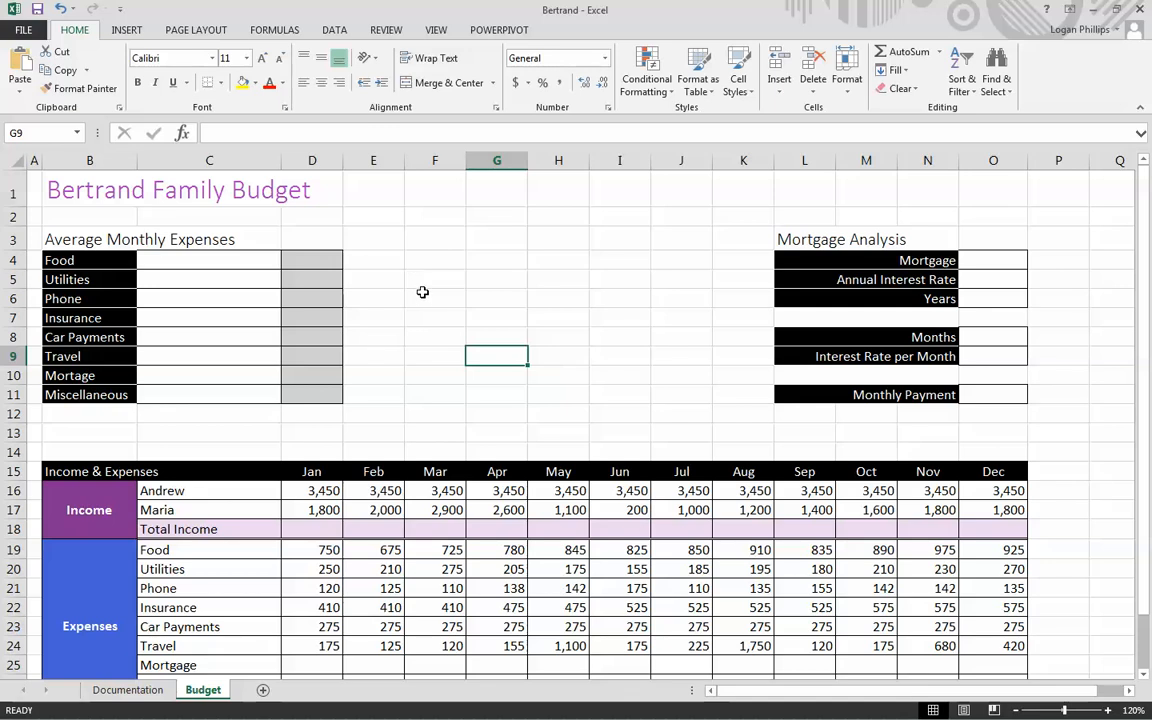
{"action": "scroll", "coordinate": [422, 291], "scroll_direction": "down", "scroll_amount": 1}
{"action": "scroll", "coordinate": [440, 319], "scroll_direction": "up", "scroll_amount": 1}
{"action": "scroll", "coordinate": [942, 262], "scroll_direction": "down", "scroll_amount": 2}
{"action": "scroll", "coordinate": [942, 264], "scroll_direction": "down", "scroll_amount": 3}
{"action": "scroll", "coordinate": [600, 290], "scroll_direction": "up", "scroll_amount": 2}
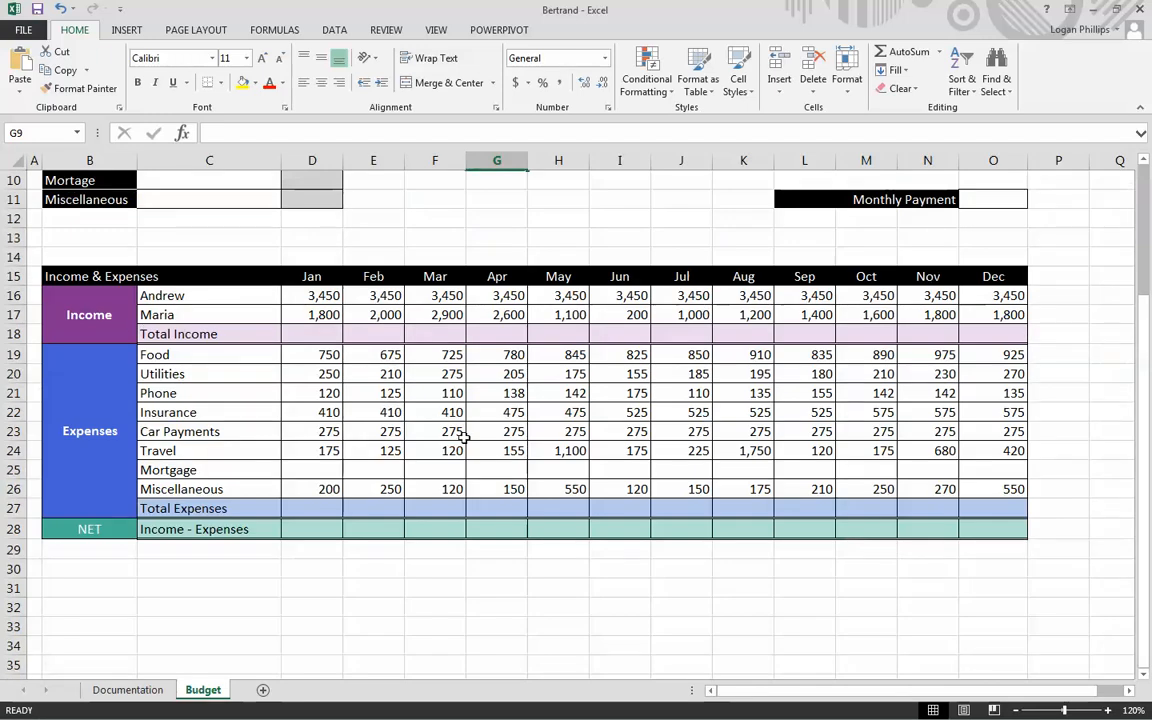
{"action": "scroll", "coordinate": [463, 436], "scroll_direction": "up", "scroll_amount": 3}
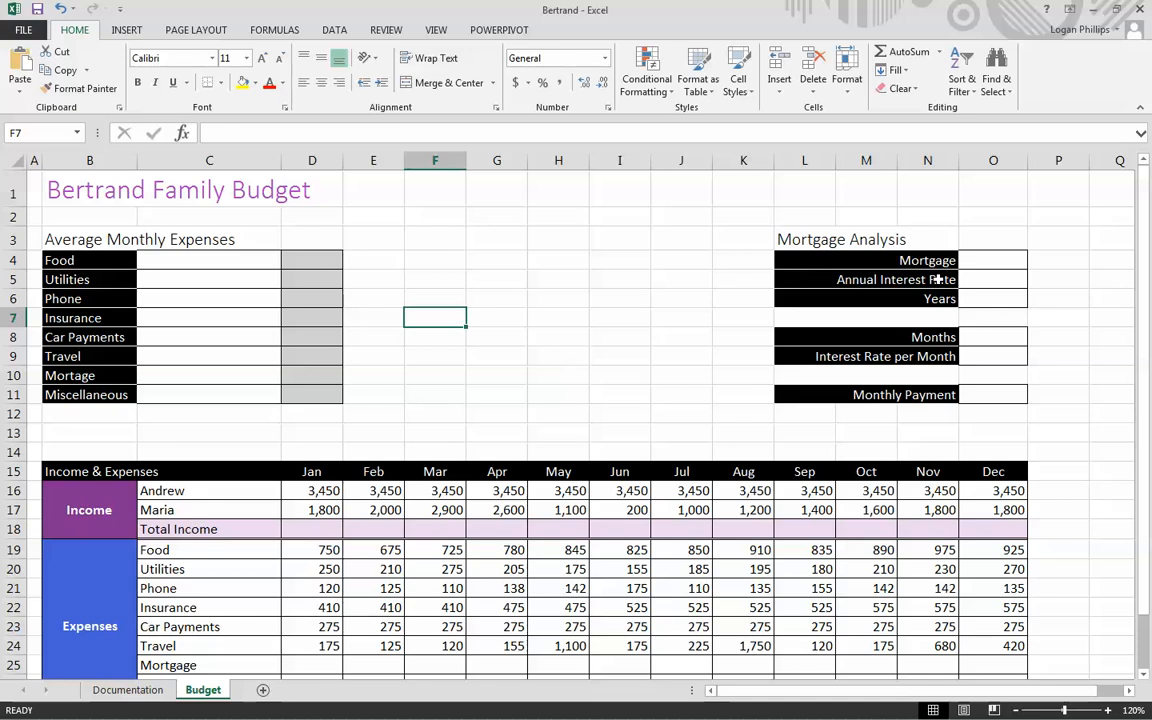
- Enter the Mortgage Analysis inputs: mortgage 275000 in O4, annual interest rate 4.35% in O5, and 30 years in O6
{"action": "left_click", "coordinate": [979, 261]}
{"action": "left_click_drag", "start_coordinate": [985, 260], "coordinate": [993, 300]}
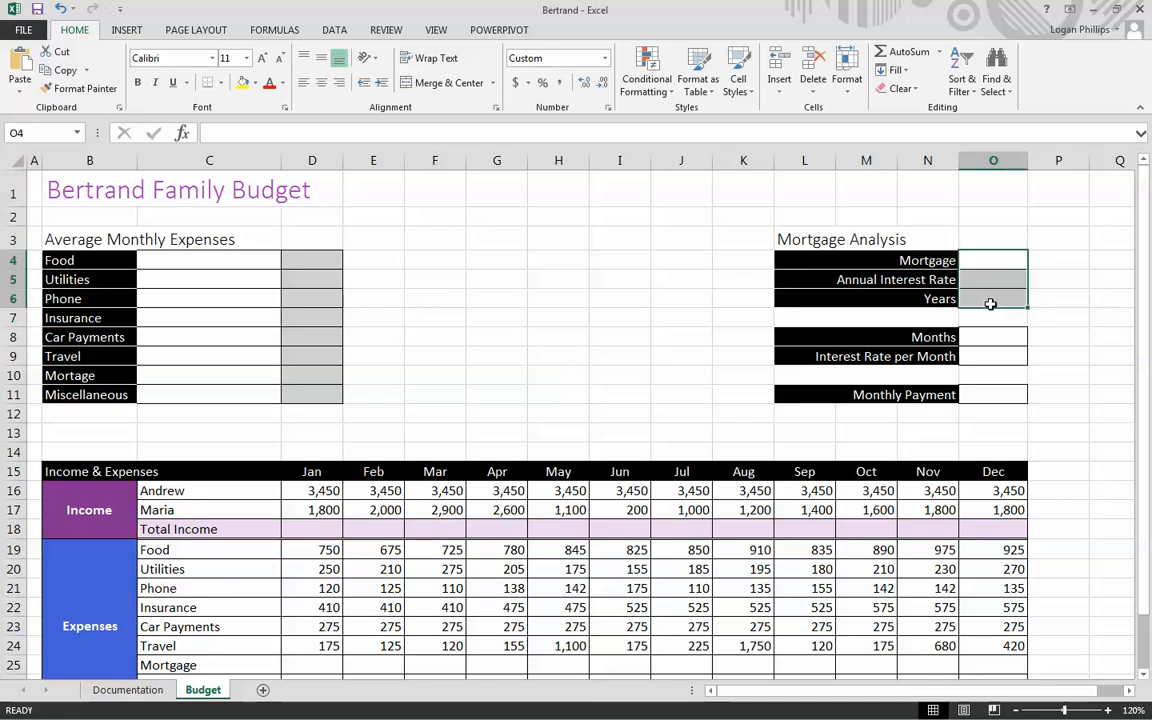
{"action": "key", "text": "Down"}
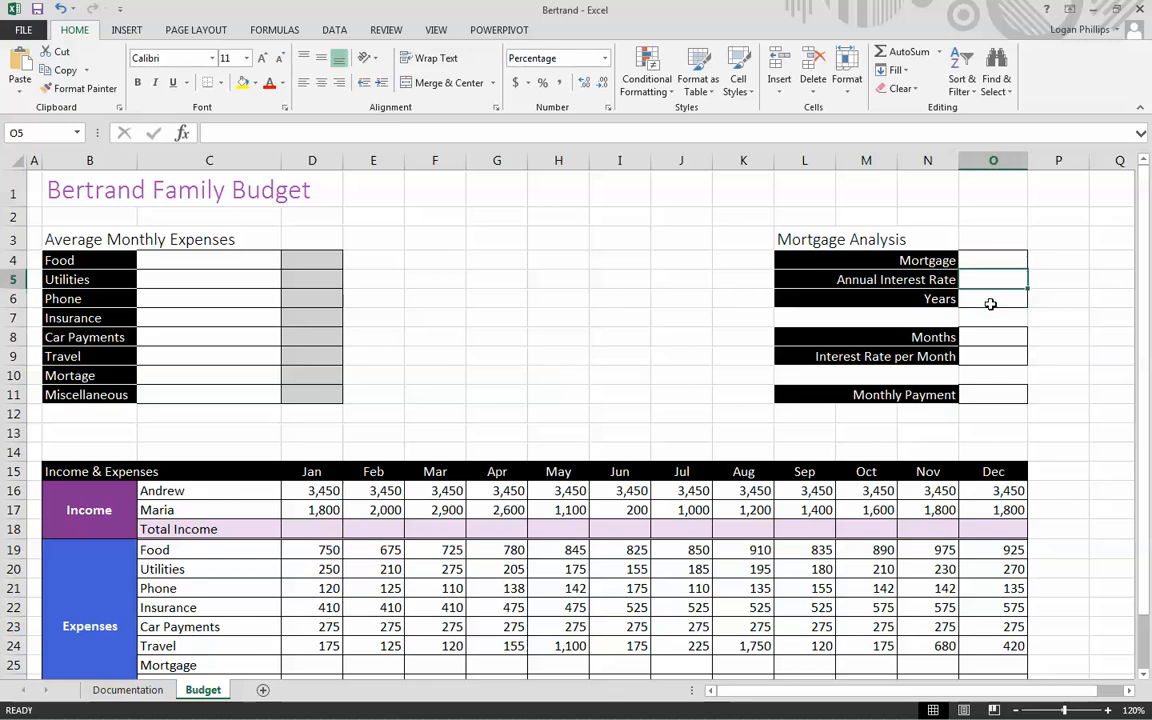
{"action": "key", "text": "Up"}
{"action": "type", "text": "275"}
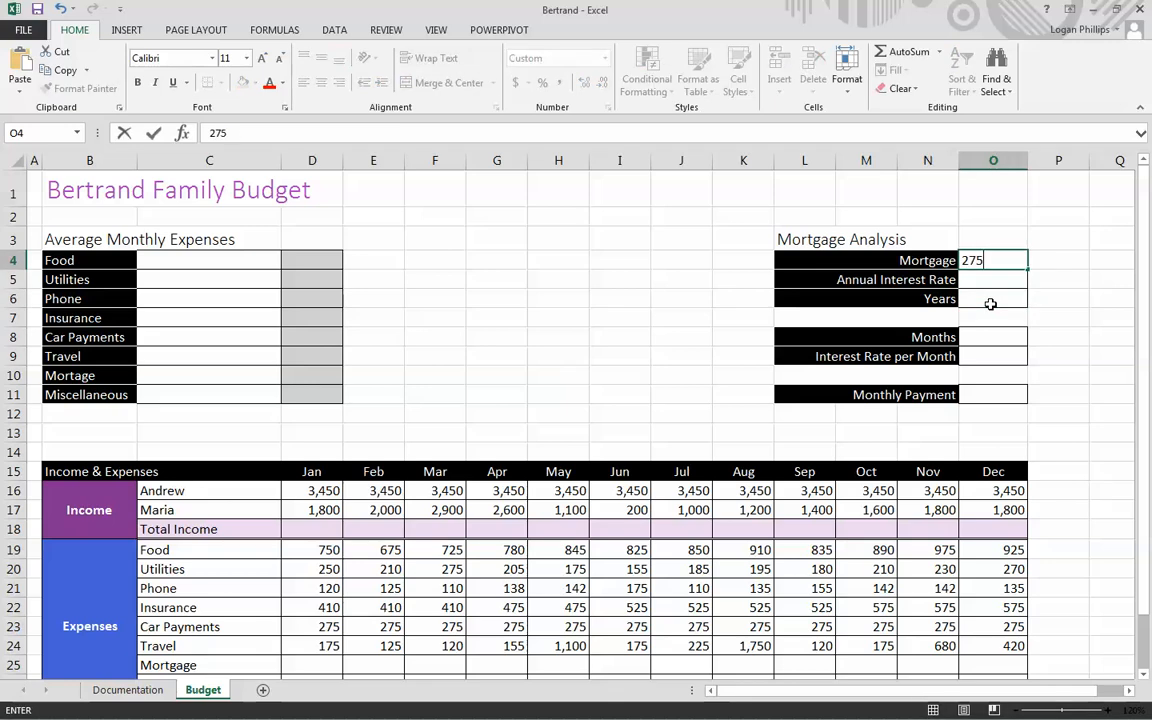
{"action": "key", "text": "Return"}
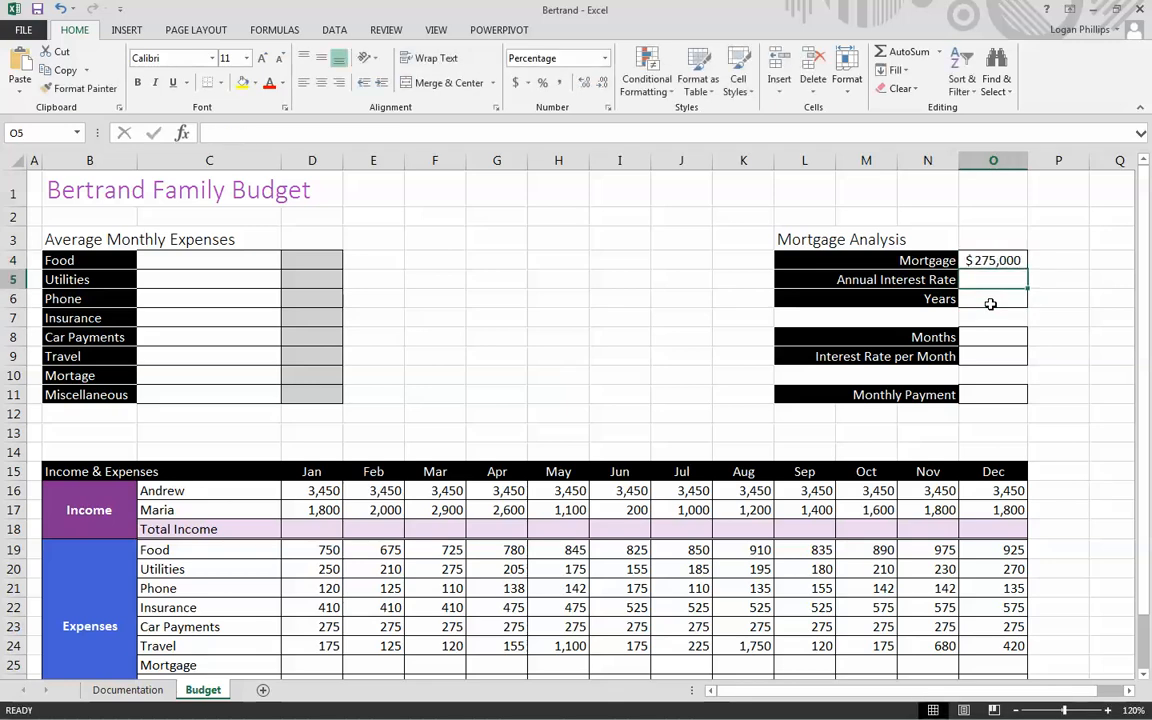
{"action": "type", "text": "4%.3"}
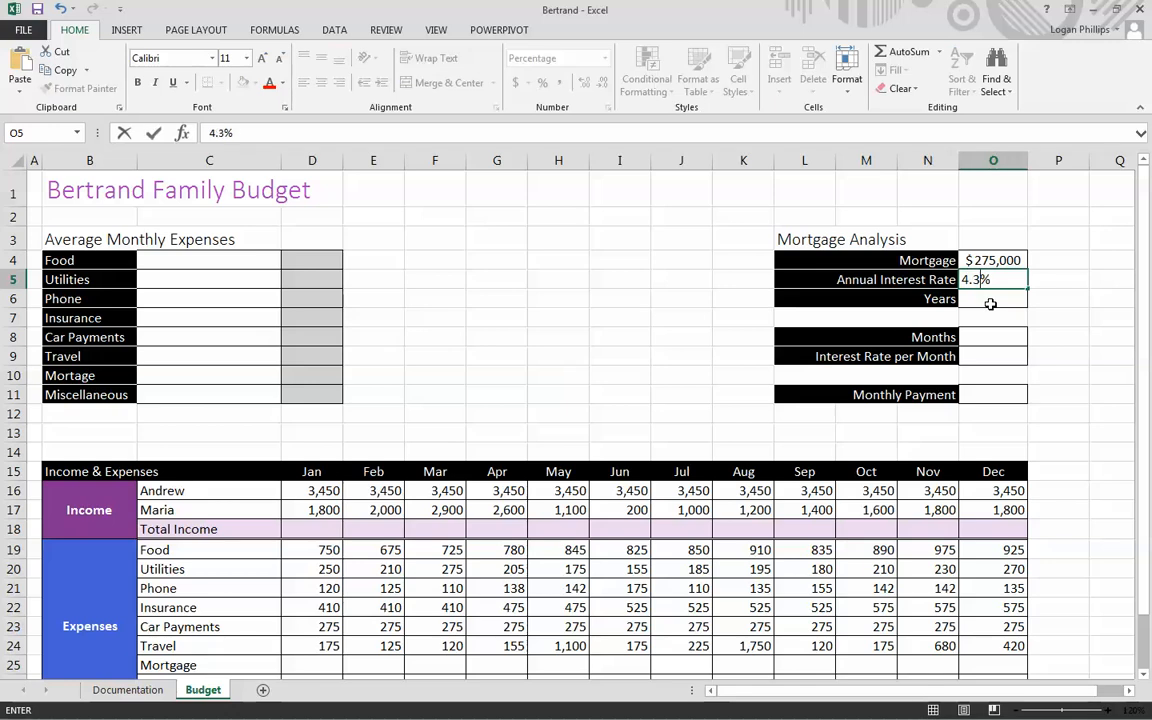
{"action": "key", "text": "Return"}
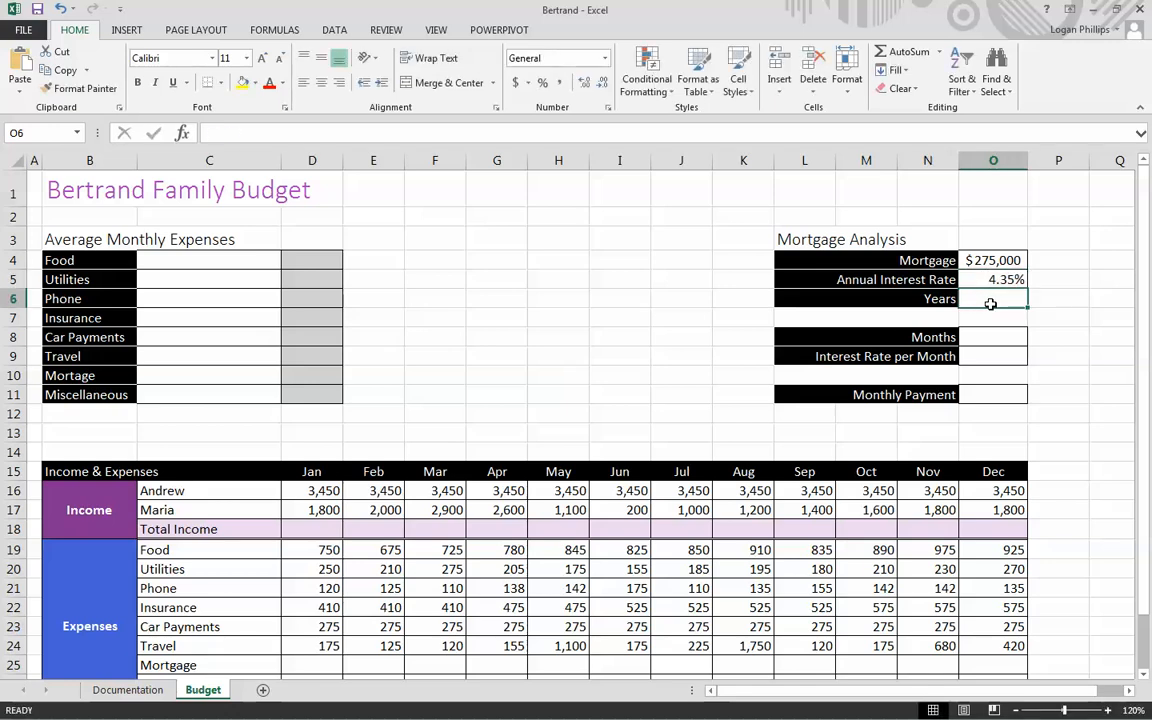
{"action": "type", "text": "30"}
{"action": "key", "text": "ctrl+Return"}
{"action": "key", "text": "Up"}
{"action": "key", "text": "Up"}
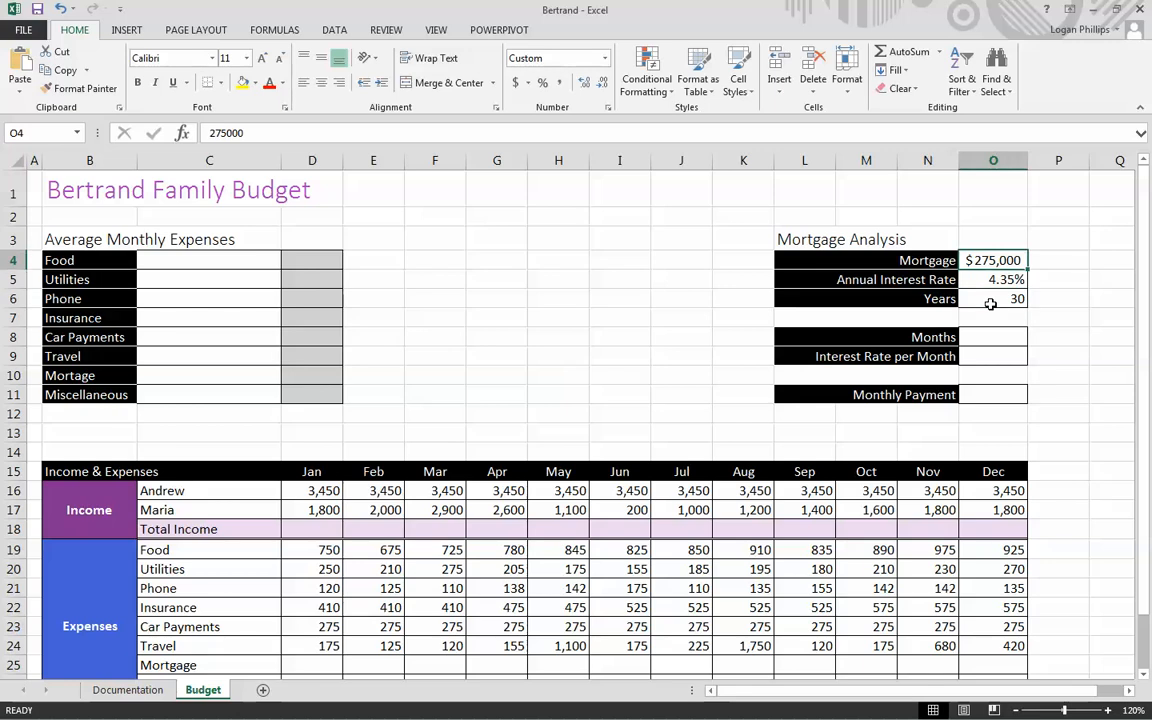
- Calculate the total number of loan months in O8 with the formula =12*O6
{"action": "key", "text": "Down"}
{"action": "key", "text": "Down"}
{"action": "key", "text": "Down"}
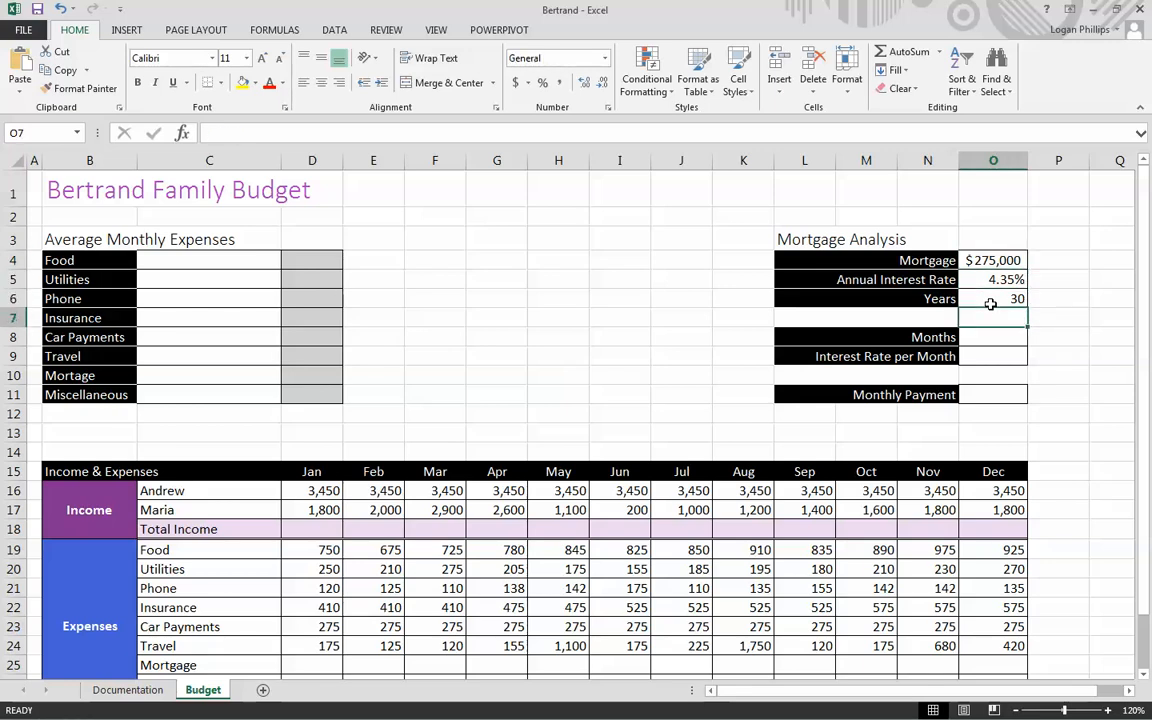
{"action": "key", "text": "Down"}
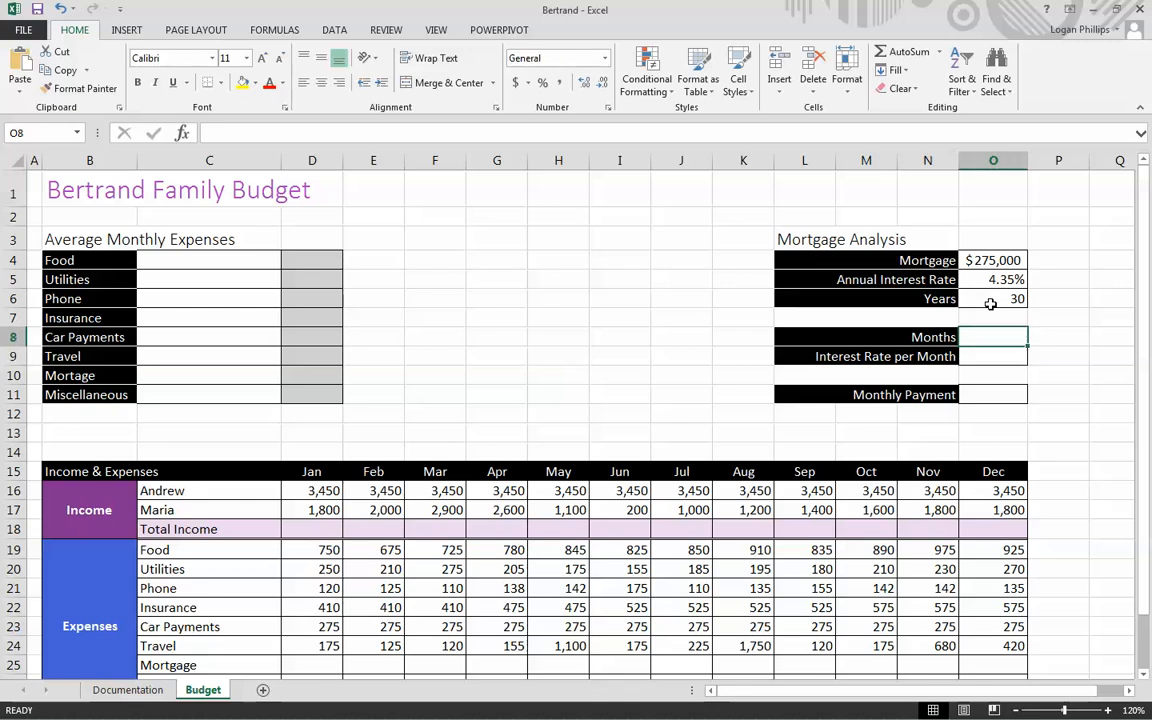
{"action": "type", "text": "="}
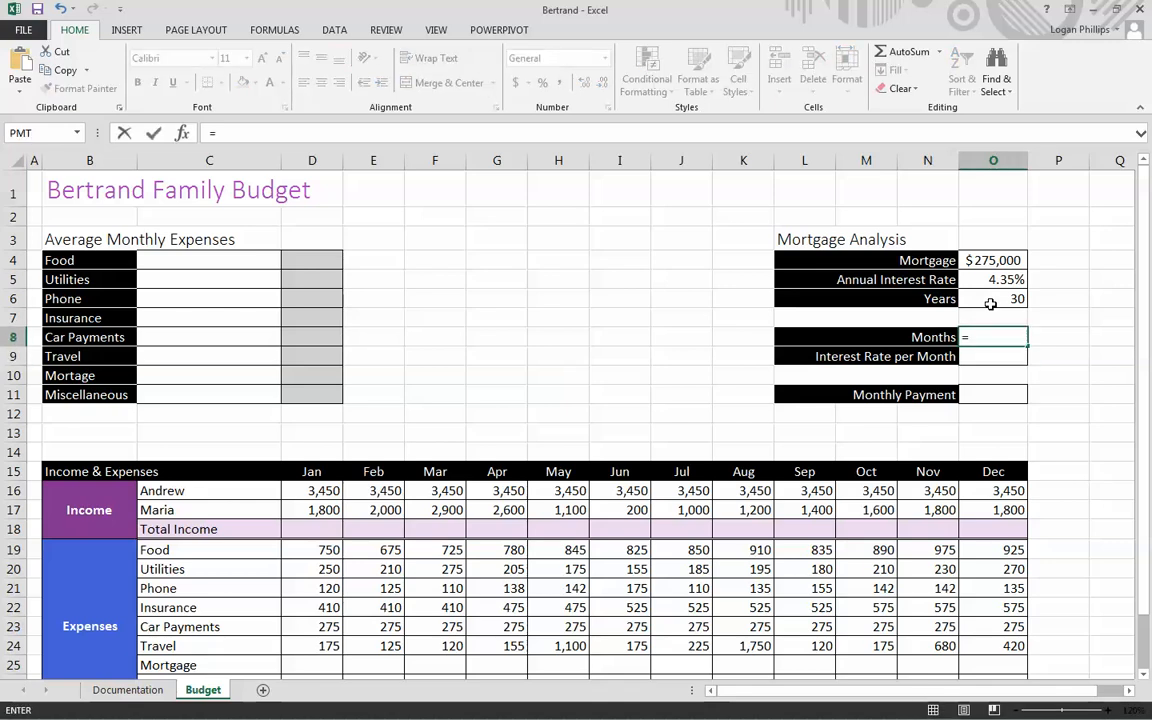
{"action": "type", "text": "12*"}
{"action": "key", "text": "Up"}
{"action": "key", "text": "Up"}
{"action": "key", "text": "Return"}
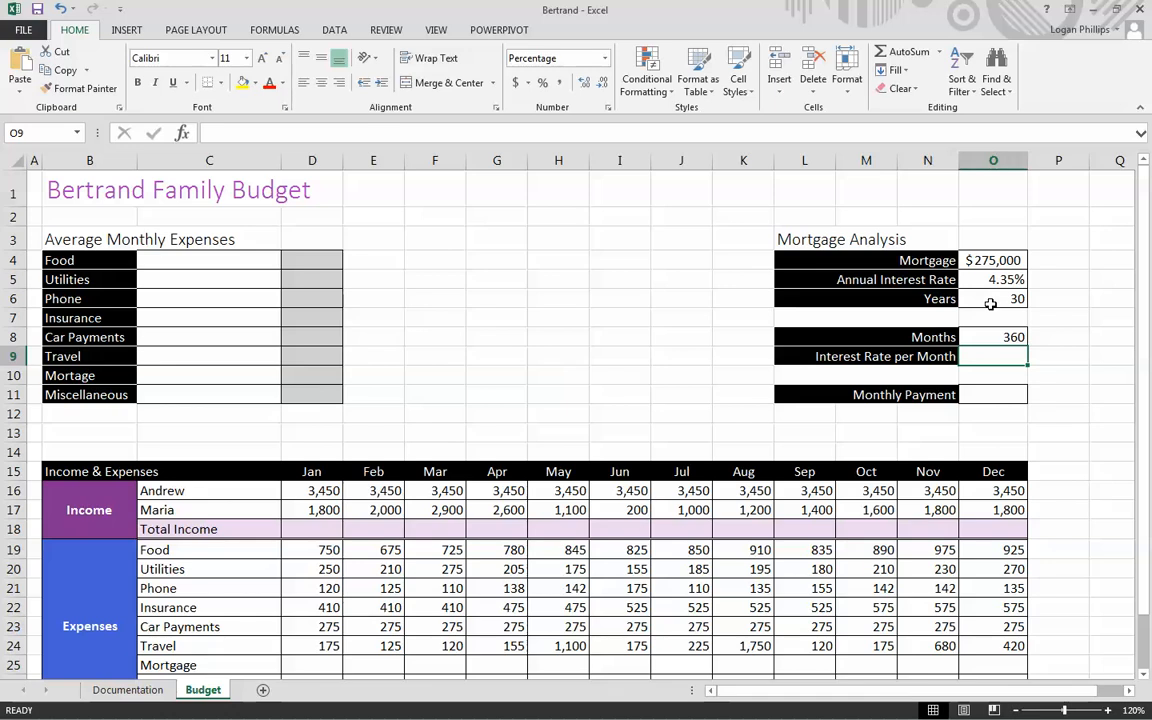
- Calculate the interest rate per month in O9 with the formula =O5/12
{"action": "type", "text": "="}
{"action": "key", "text": "Up"}
{"action": "key", "text": "Up"}
{"action": "key", "text": "Up"}
{"action": "key", "text": "Up"}
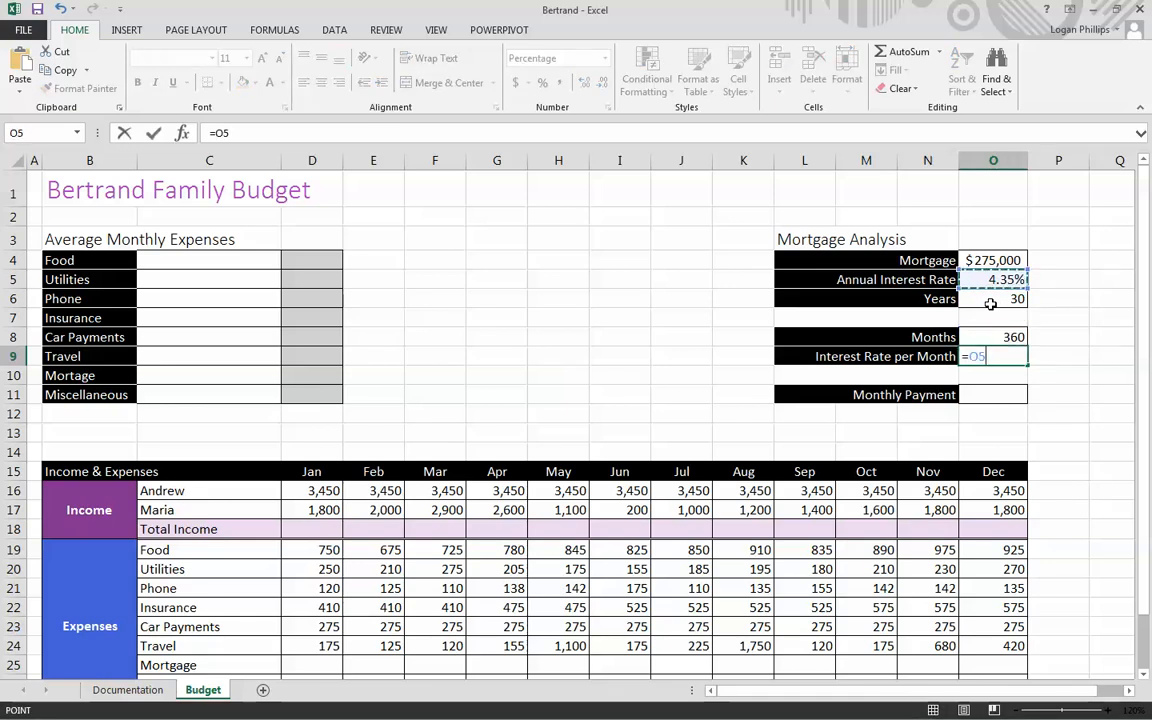
{"action": "type", "text": "/12"}
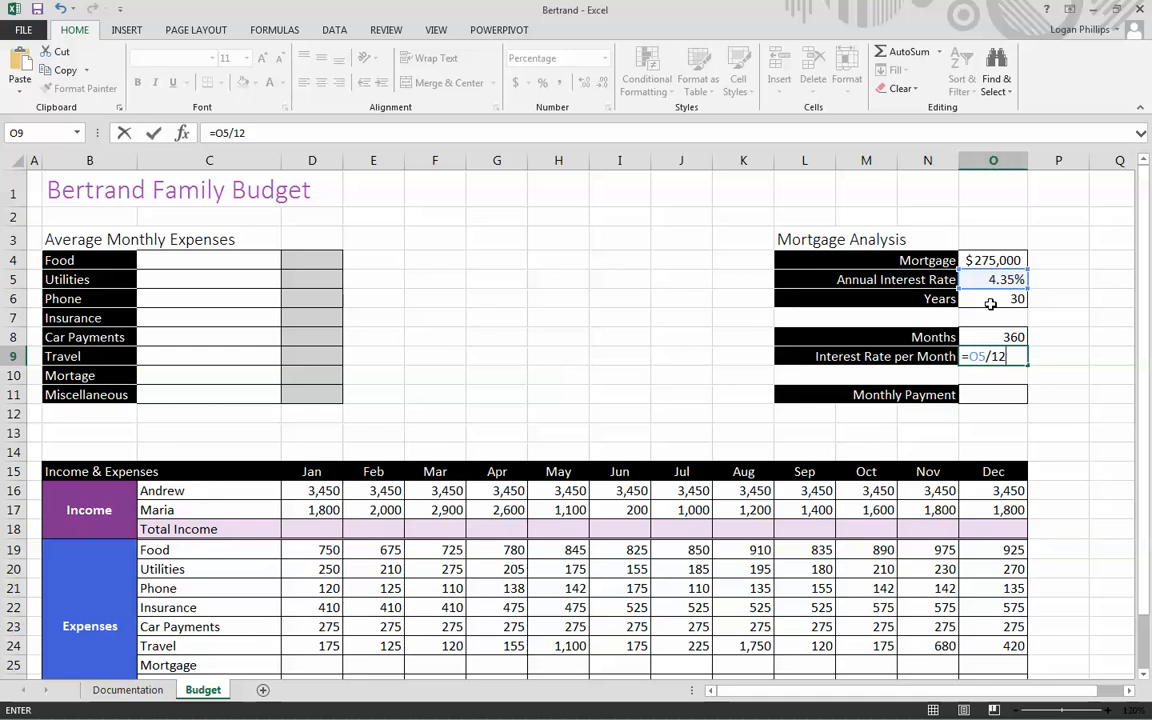
{"action": "key", "text": "Return"}
{"action": "key", "text": "Up"}
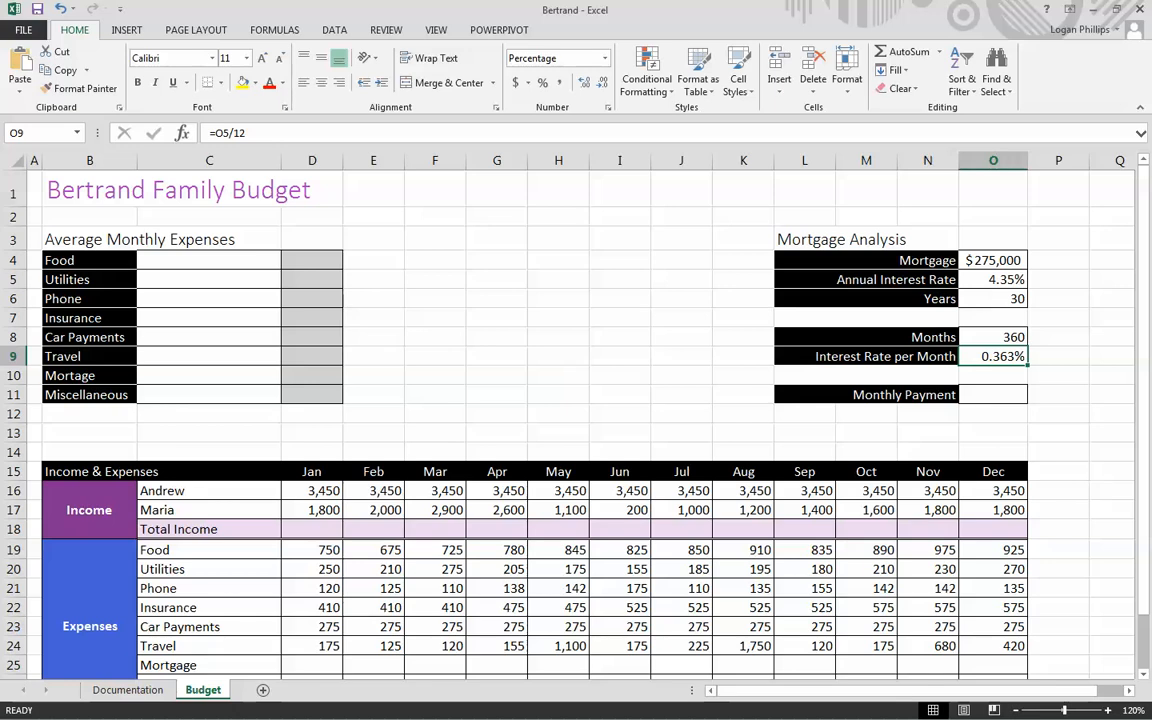
- Show formulas on the Budget sheet to check the Mortgage Analysis cells, and restore the normal value display
{"action": "left_click", "coordinate": [1068, 414]}
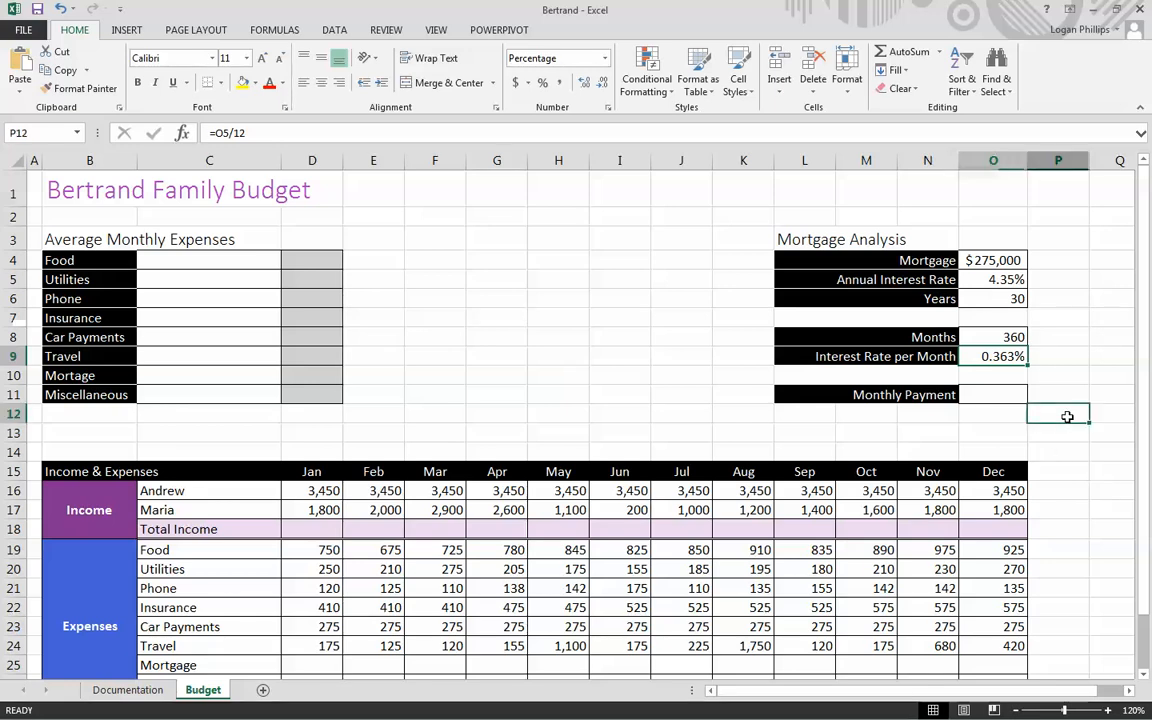
{"action": "type", "text": "="}
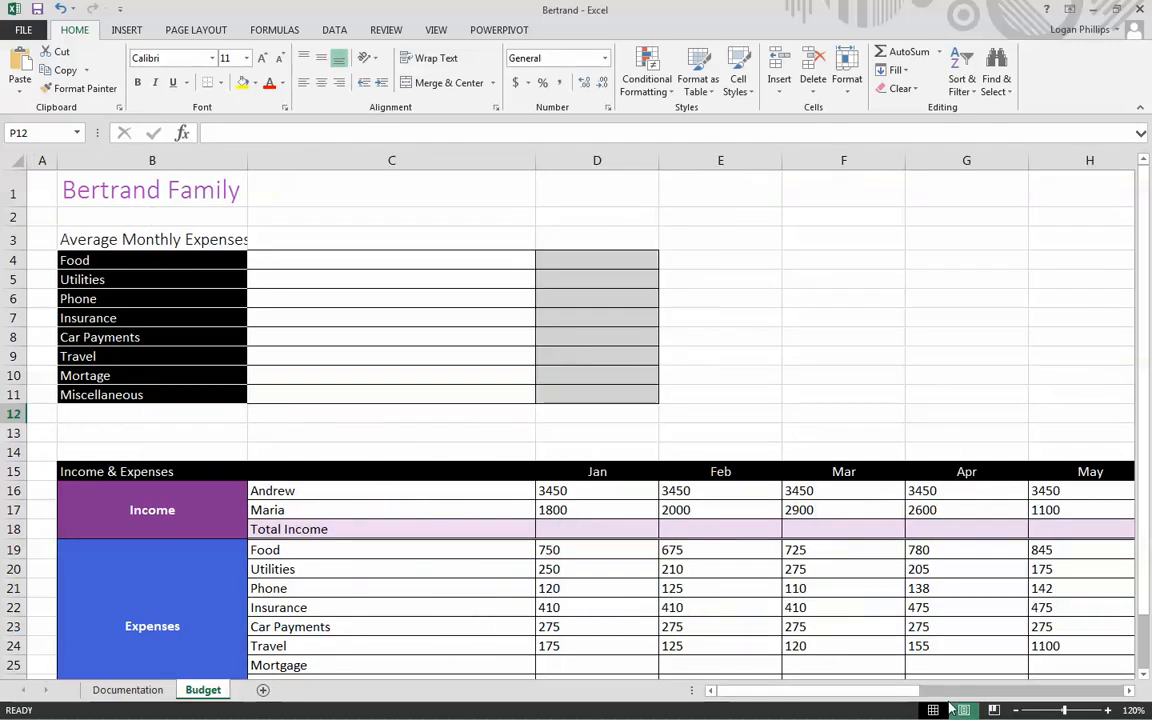
{"action": "left_click_drag", "start_coordinate": [904, 697], "coordinate": [1116, 690]}
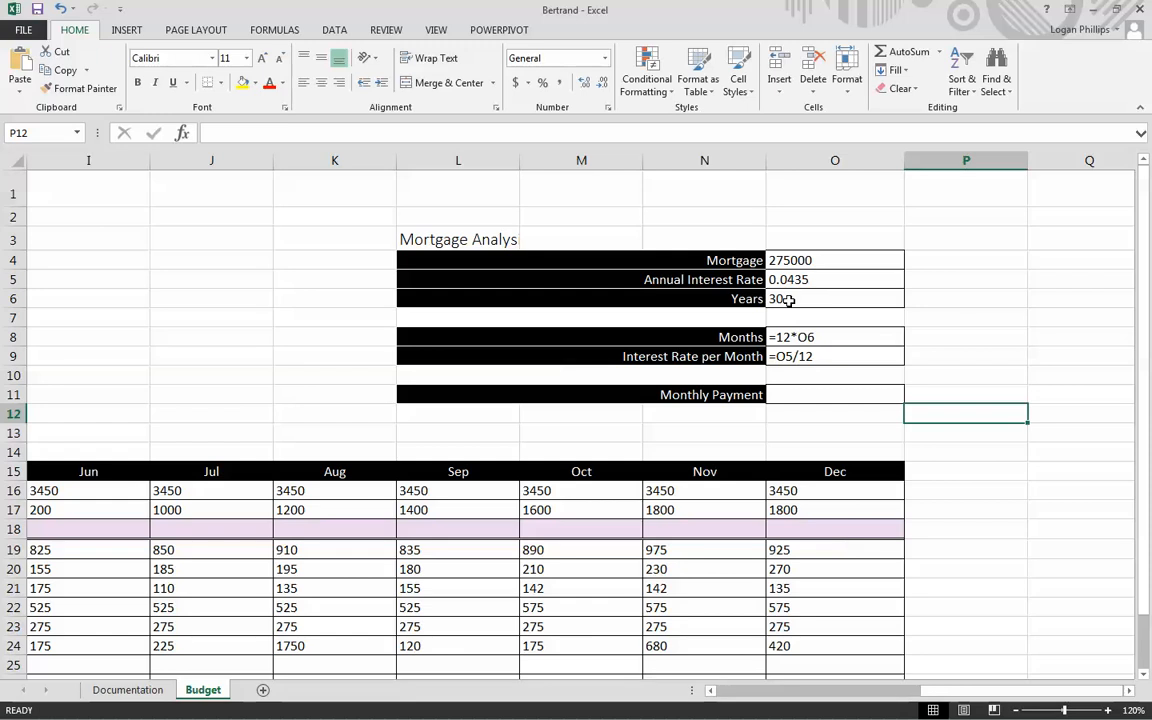
{"action": "left_click", "coordinate": [813, 280]}
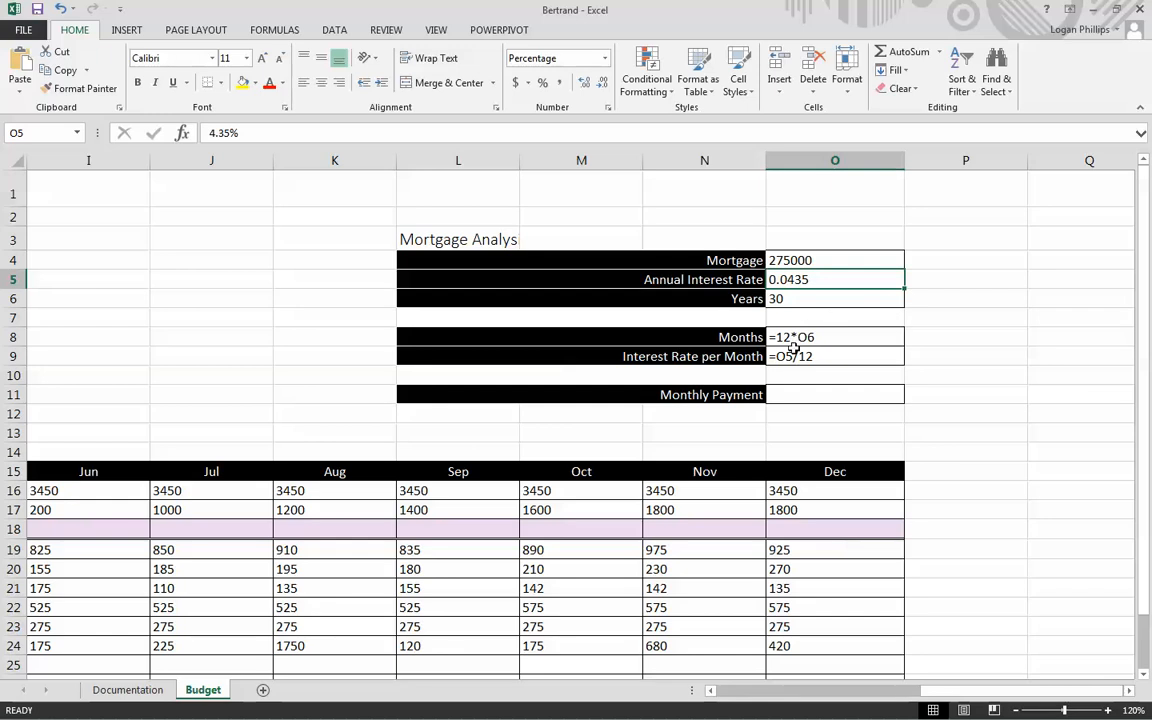
{"action": "key", "text": "ctrl+grave"}
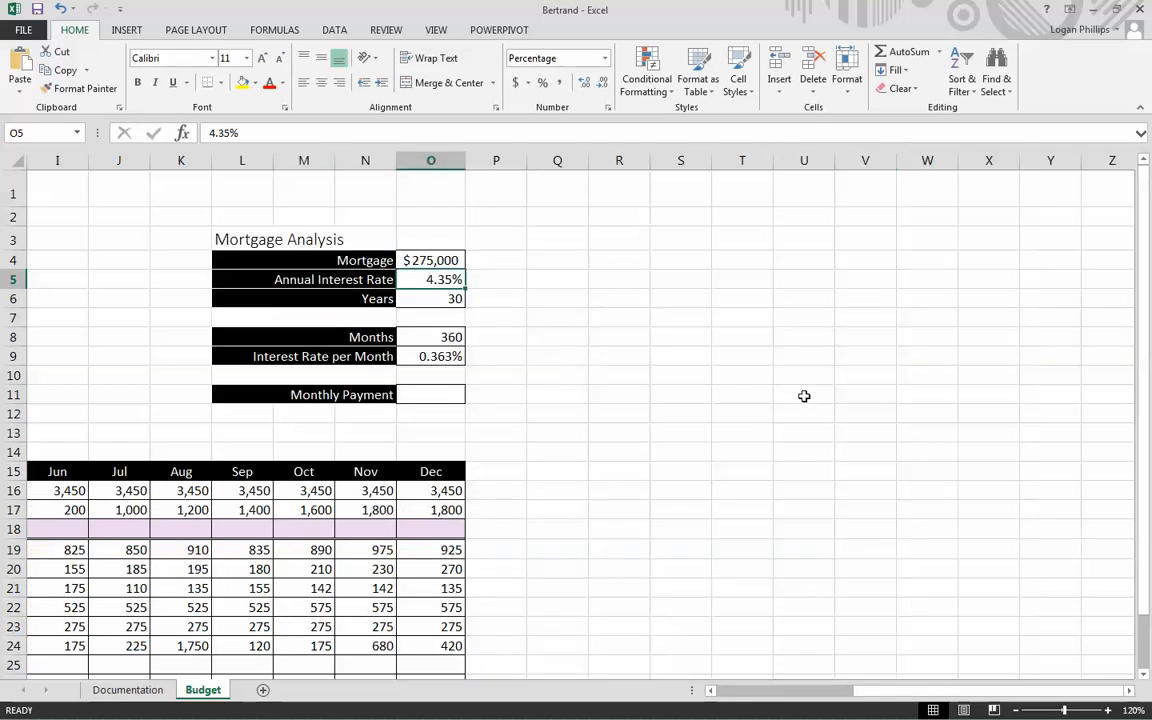
- Insert the PMT function in the Monthly Payment cell O11, finding it with the function search term PMT
{"action": "left_click", "coordinate": [664, 390]}
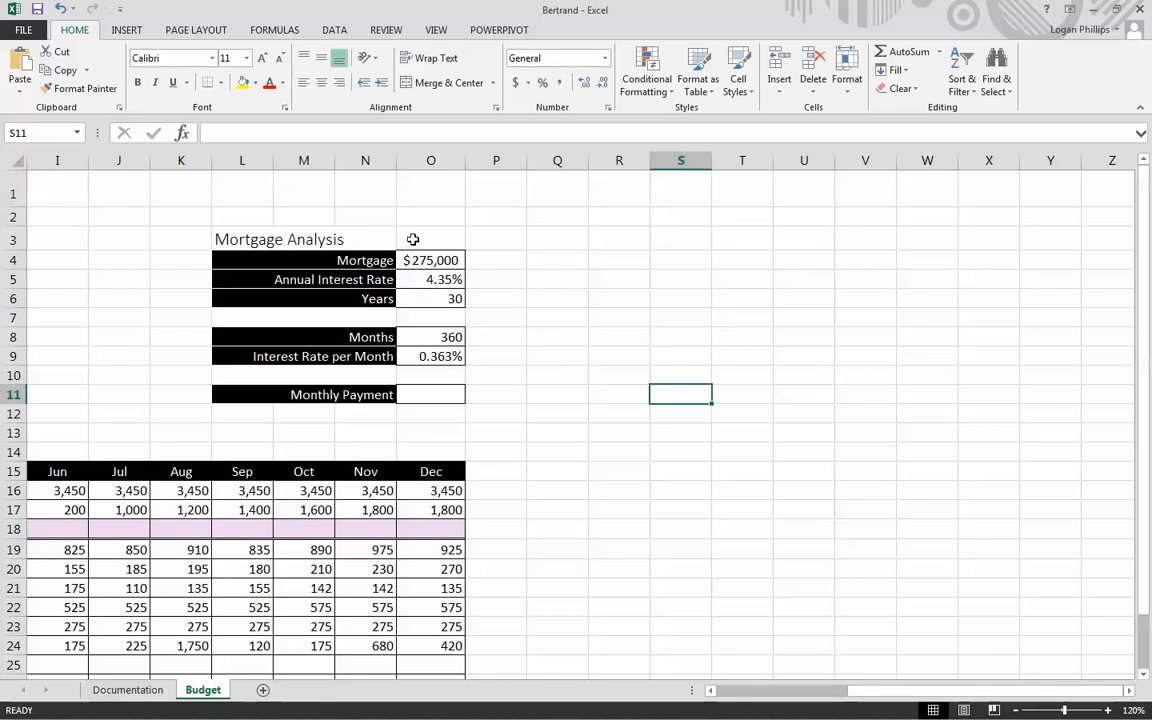
{"action": "left_click", "coordinate": [430, 395]}
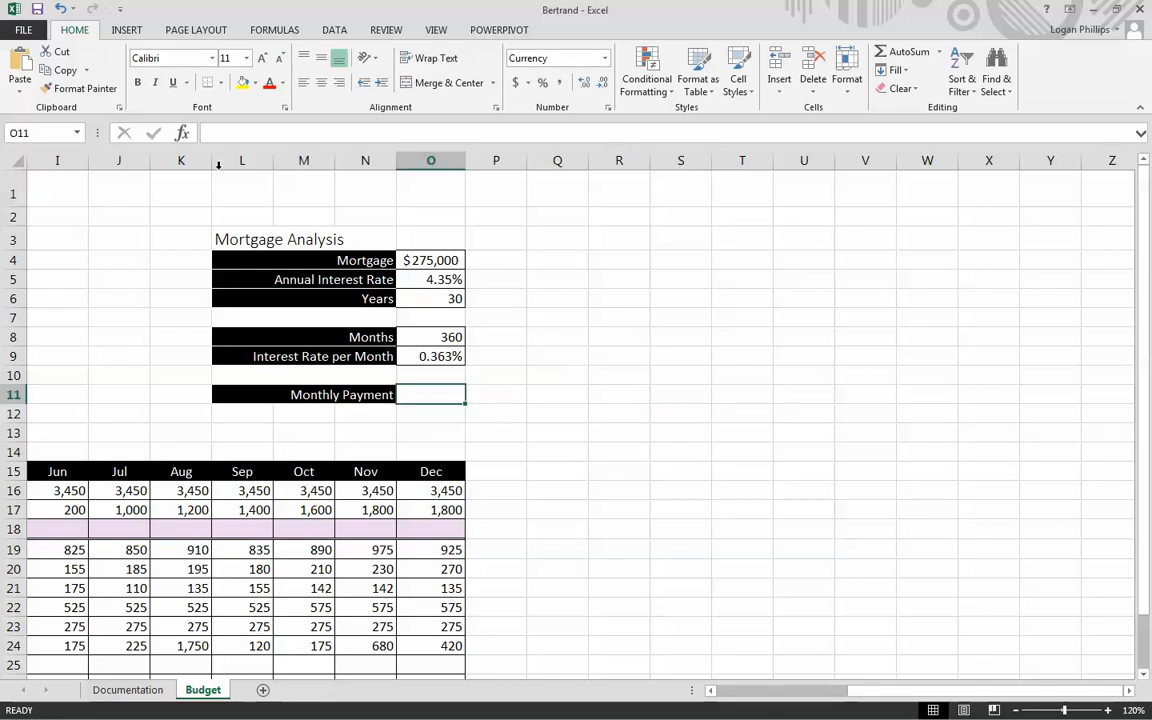
{"action": "left_click", "coordinate": [184, 134]}
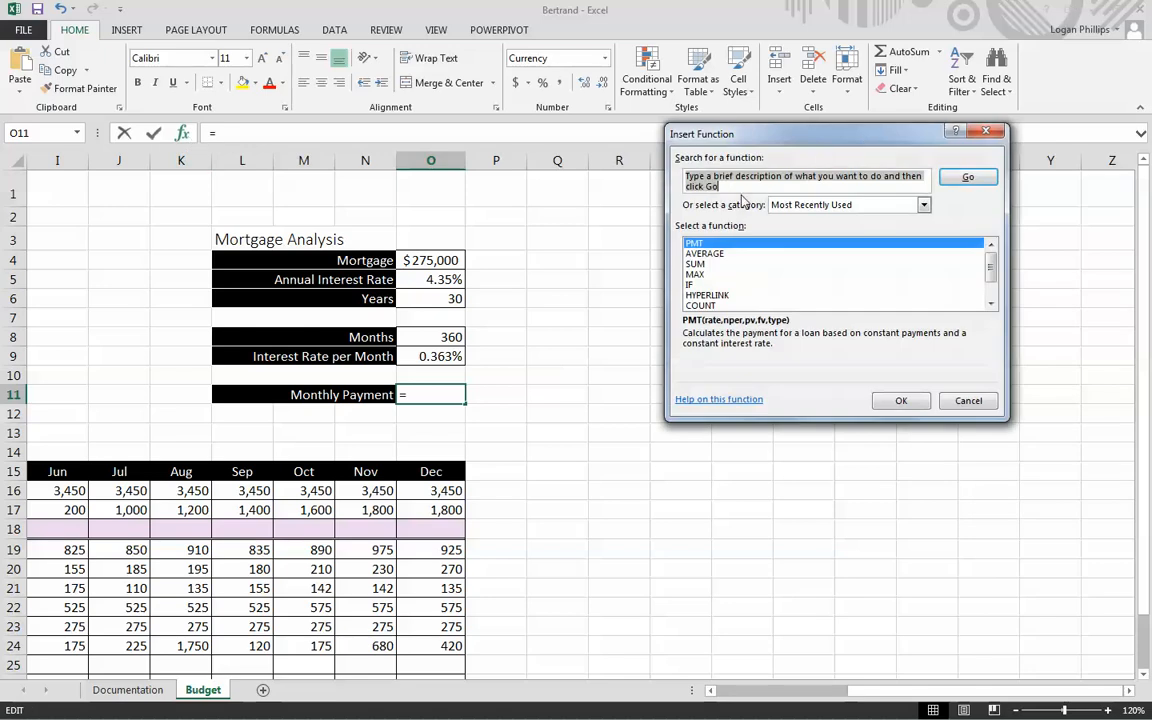
{"action": "type", "text": "PMT"}
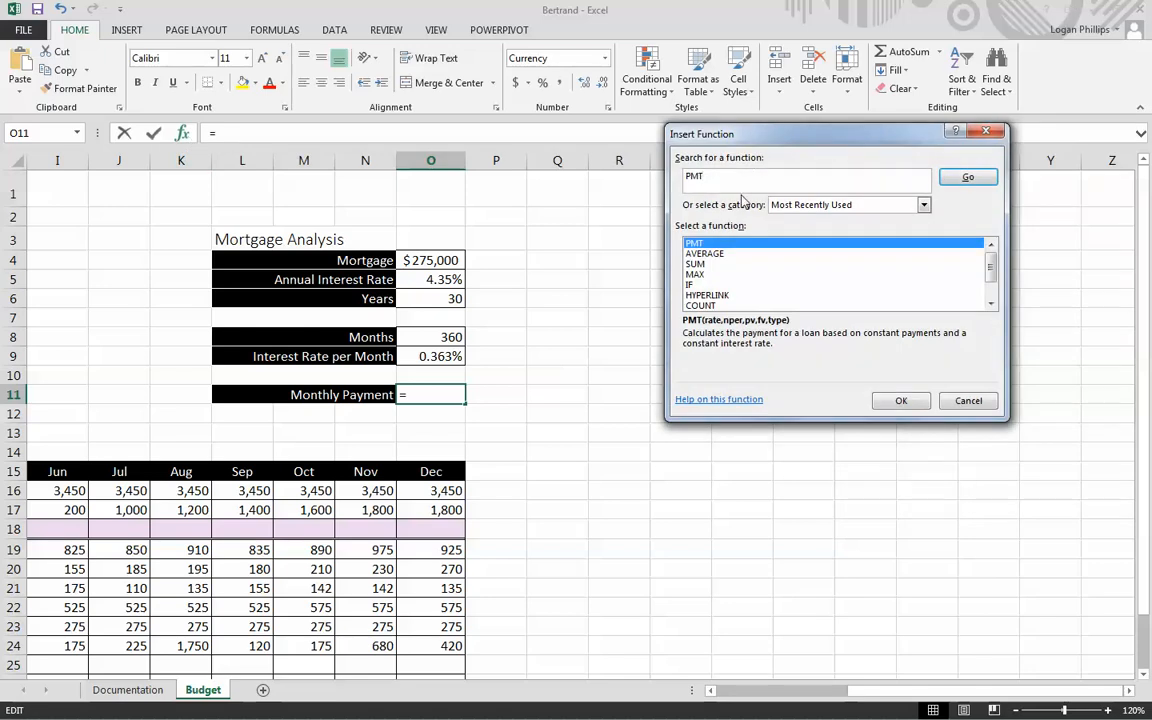
{"action": "key", "text": "Return"}
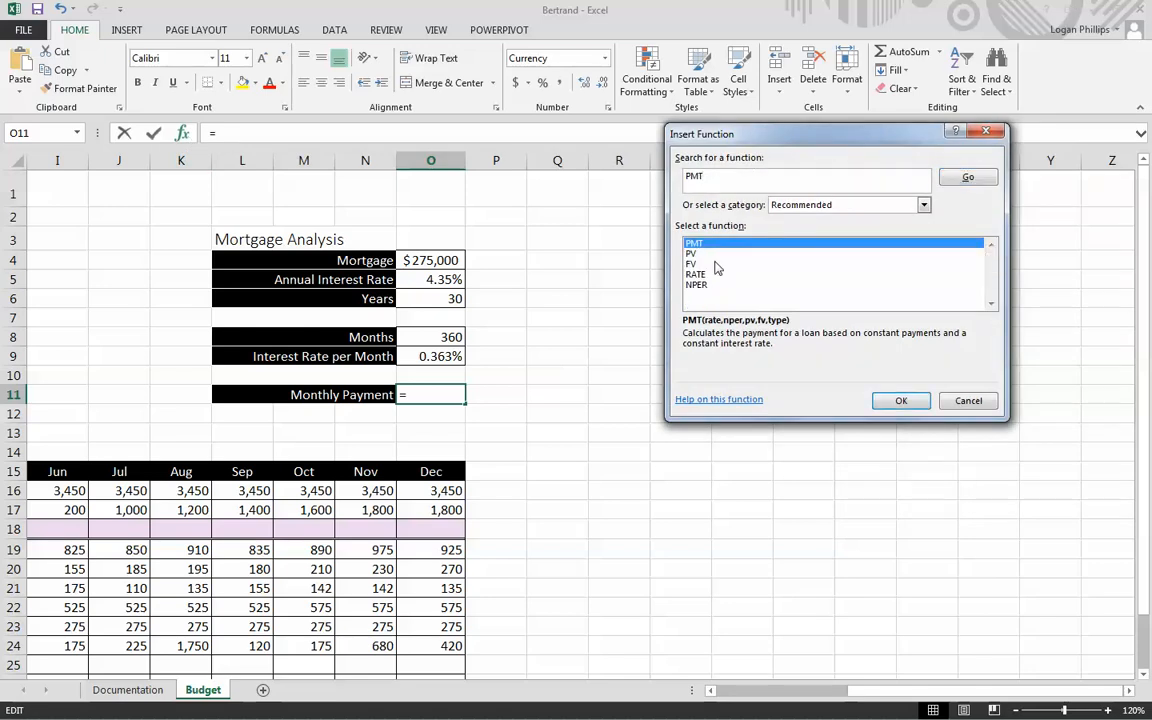
{"action": "left_click", "coordinate": [900, 400]}
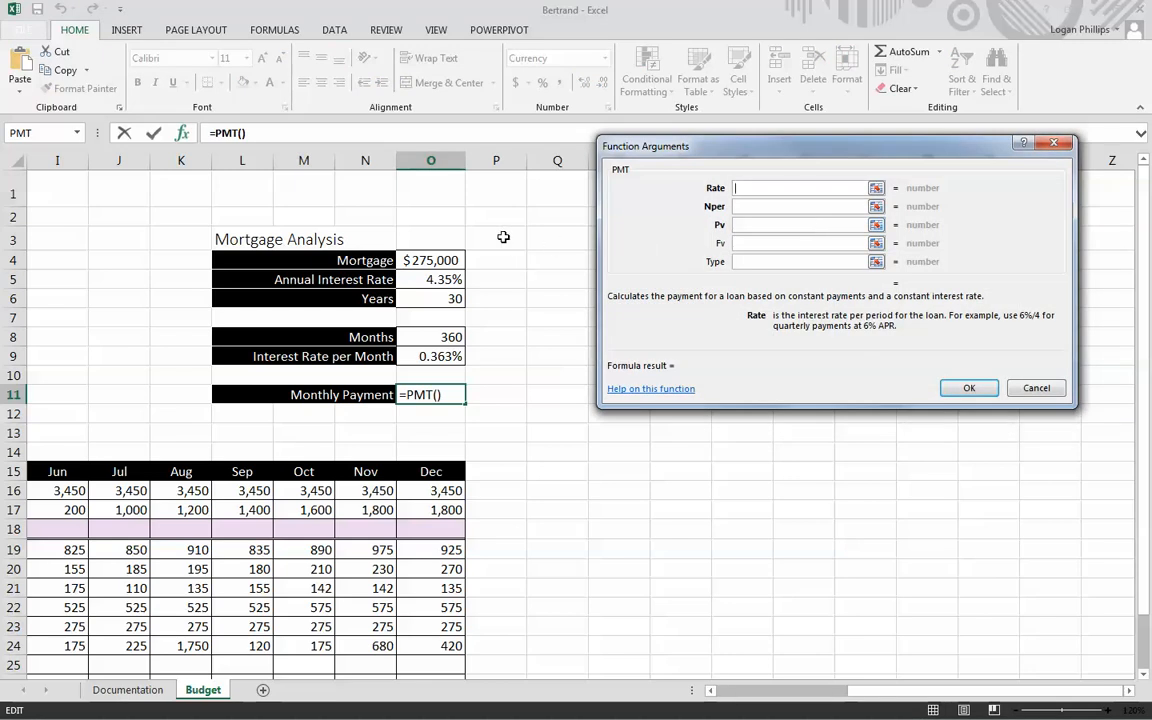
- Set the PMT arguments to Rate O5, Nper O8 and Pv O4, leaving Fv and Type blank, and enter the formula
{"action": "left_click", "coordinate": [442, 287]}
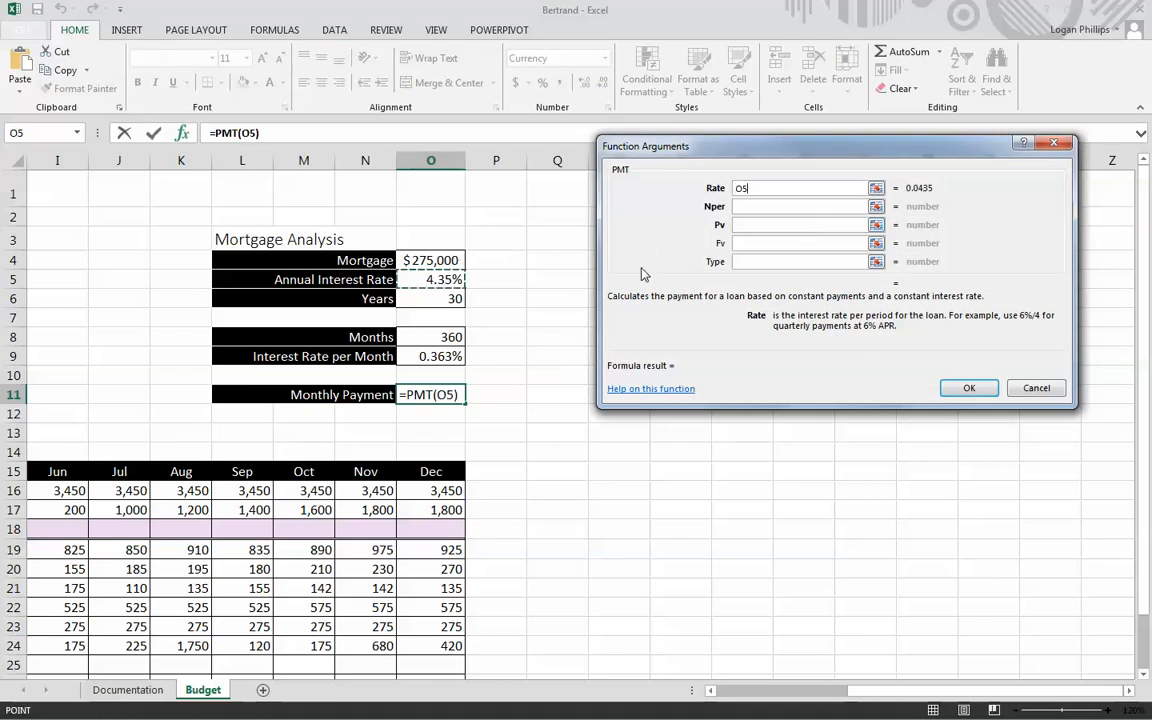
{"action": "left_click", "coordinate": [771, 206]}
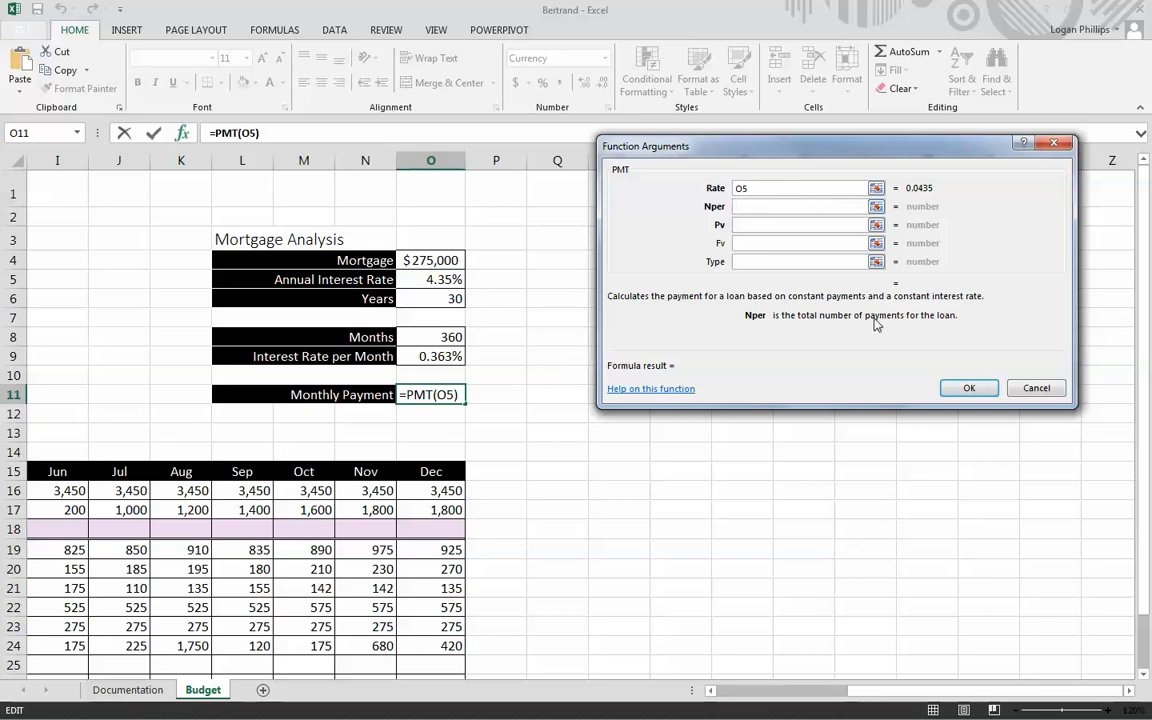
{"action": "left_click", "coordinate": [440, 337]}
{"action": "left_click", "coordinate": [769, 225]}
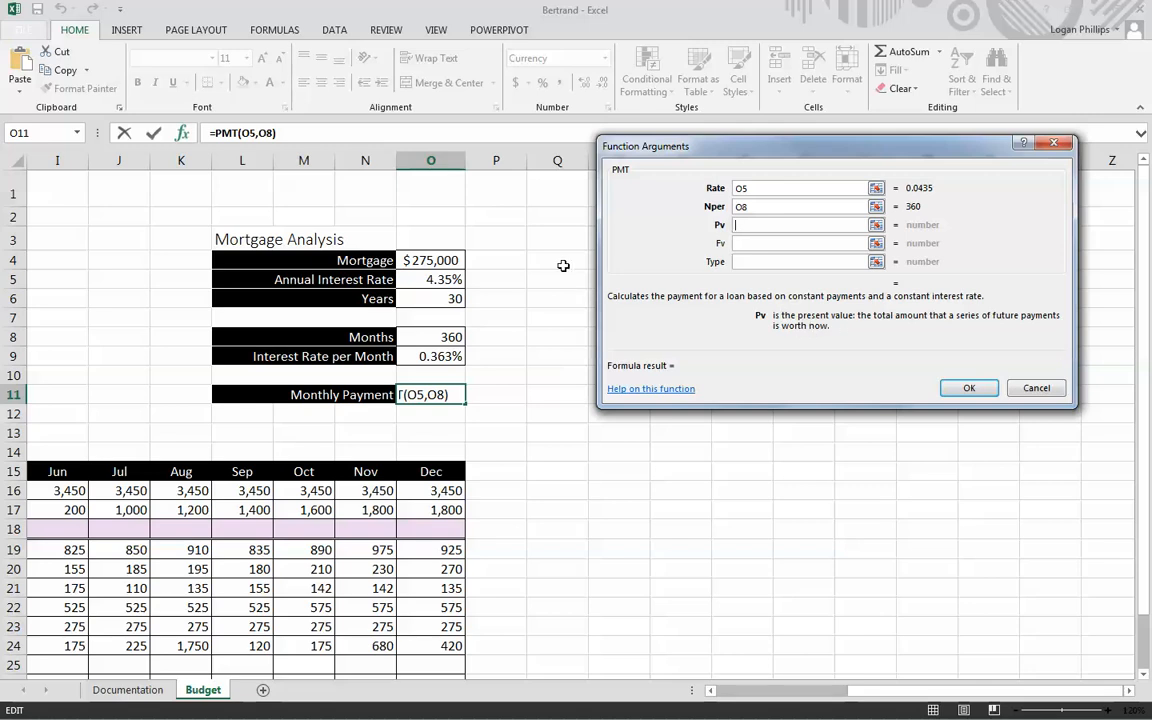
{"action": "left_click", "coordinate": [432, 260]}
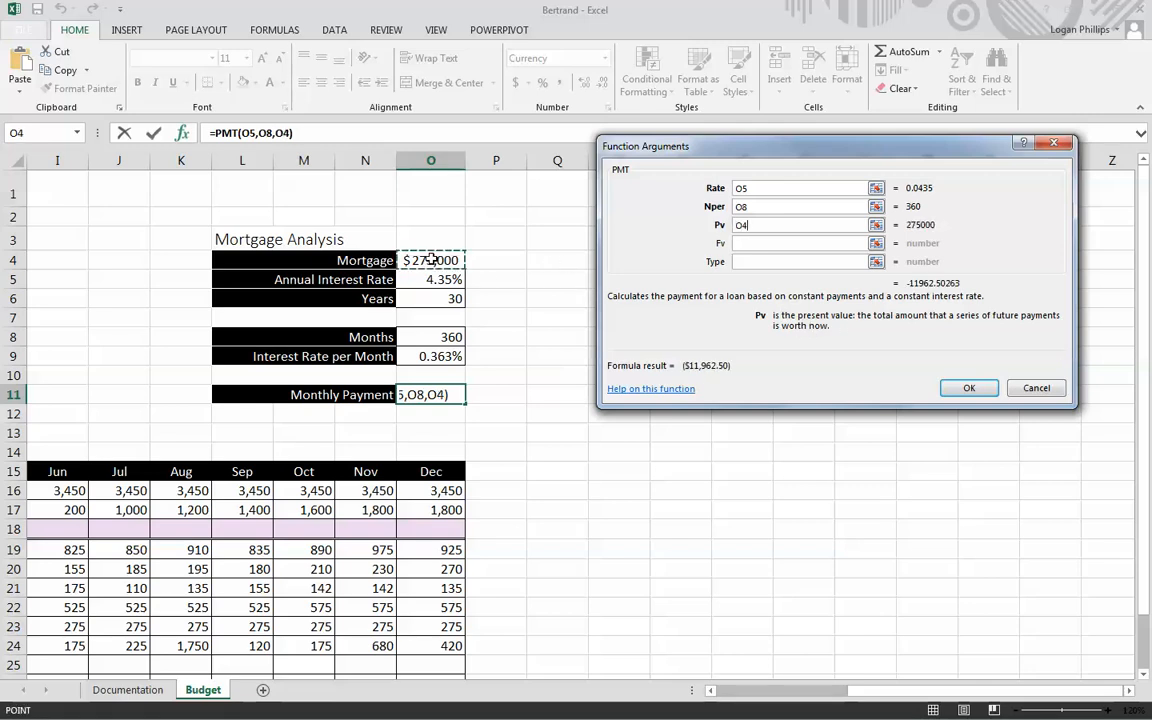
{"action": "left_click", "coordinate": [778, 246]}
{"action": "left_click", "coordinate": [775, 262]}
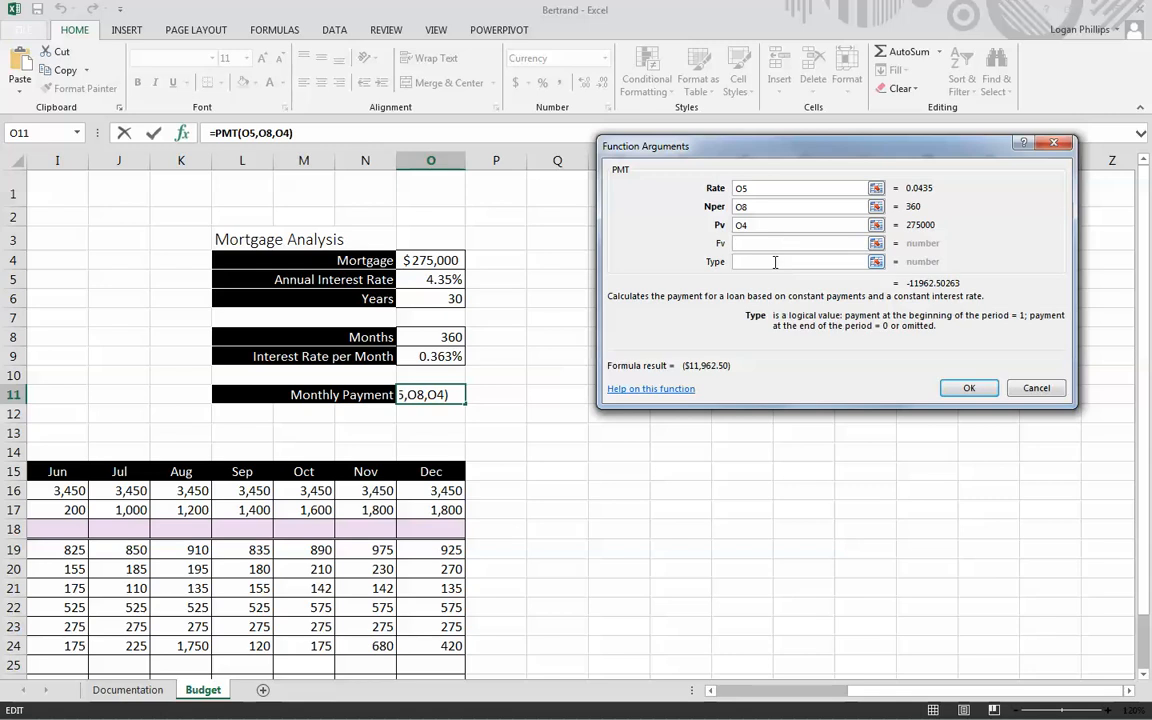
{"action": "left_click", "coordinate": [785, 242]}
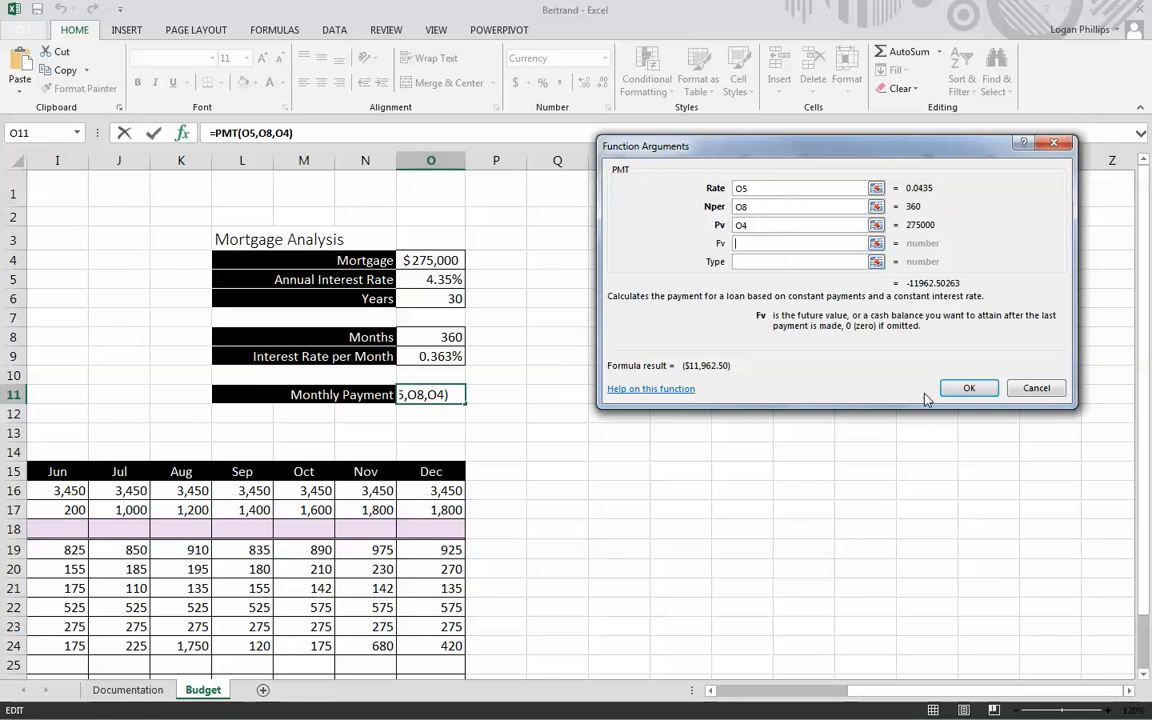
{"action": "left_click", "coordinate": [966, 388]}
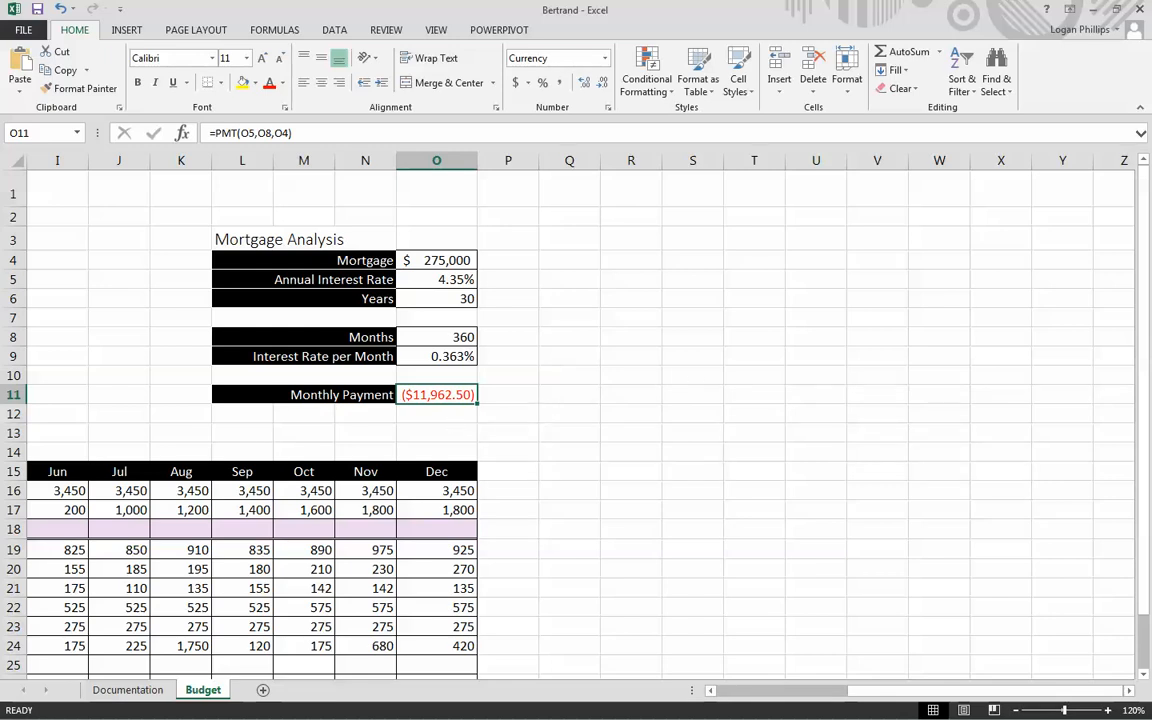
{"action": "left_click", "coordinate": [182, 133]}
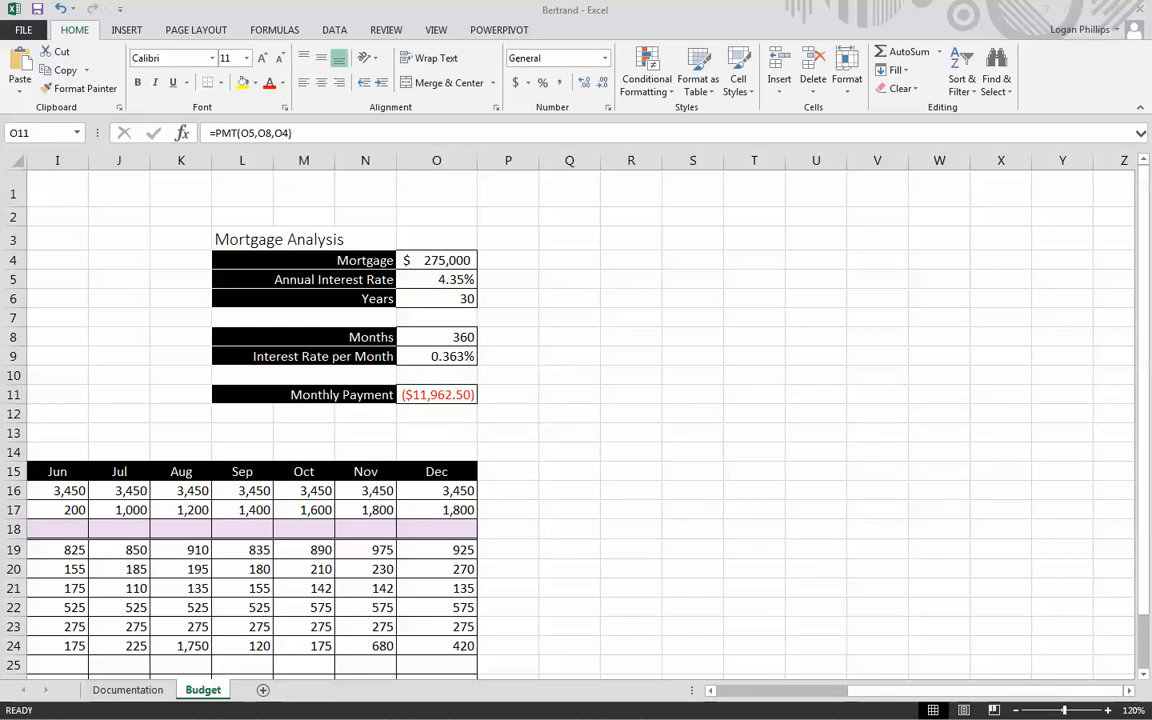
{"action": "left_click", "coordinate": [848, 503]}
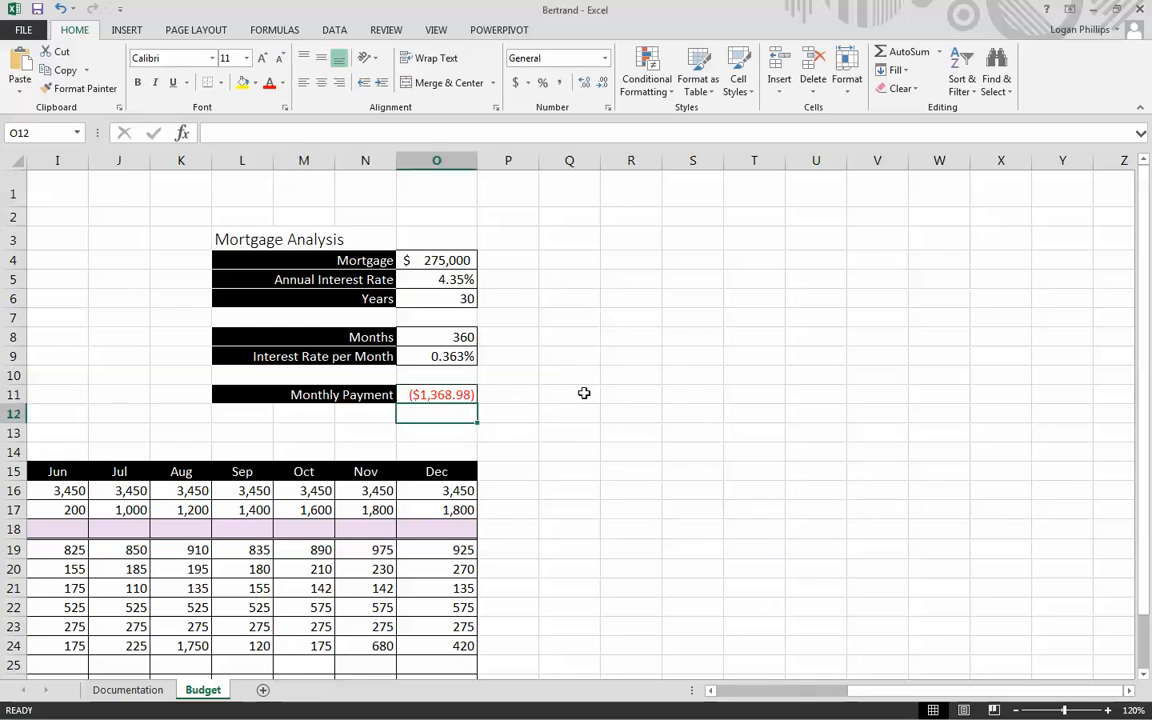
{"action": "left_click", "coordinate": [584, 393]}
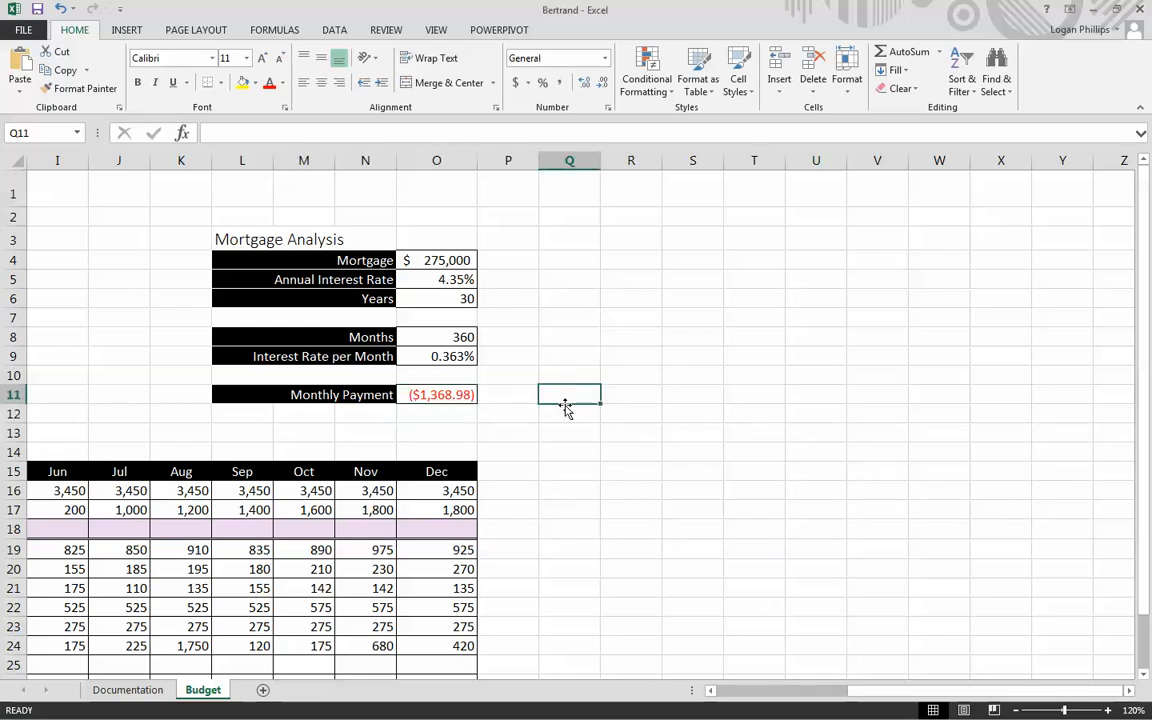
{"action": "key", "text": "ctrl+z"}
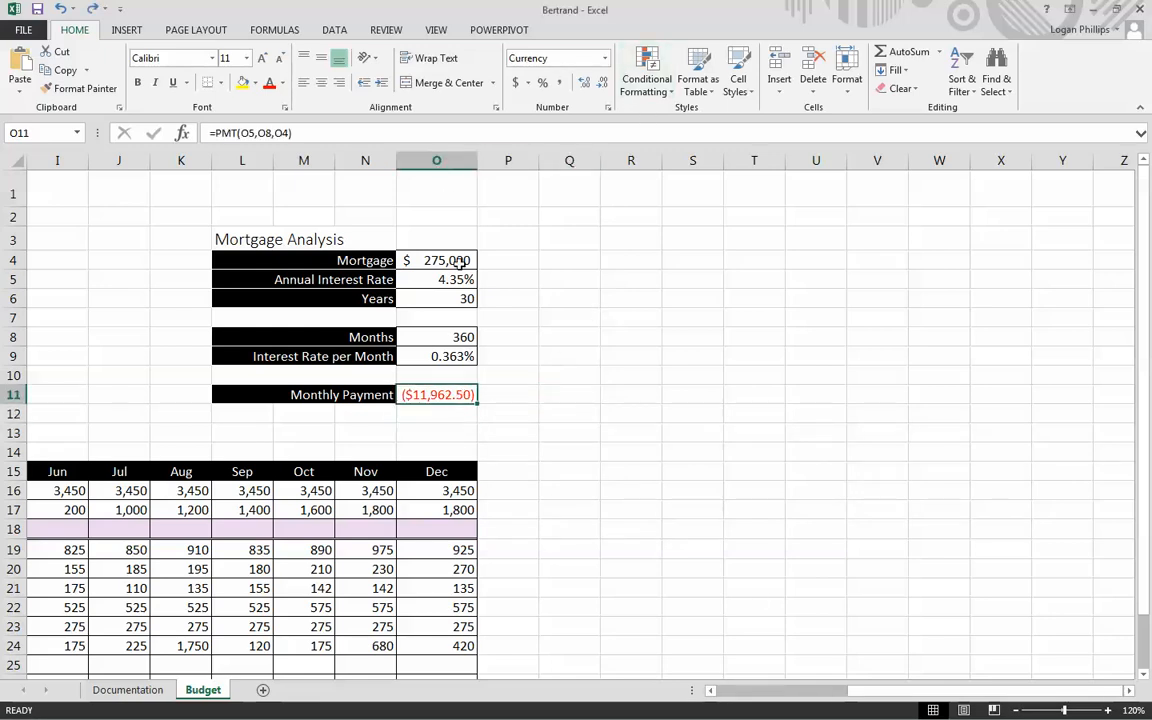
- Change the rate argument in O11 to the monthly interest rate, making the formula =PMT(O9,O8,O4)
{"action": "left_click", "coordinate": [229, 132]}
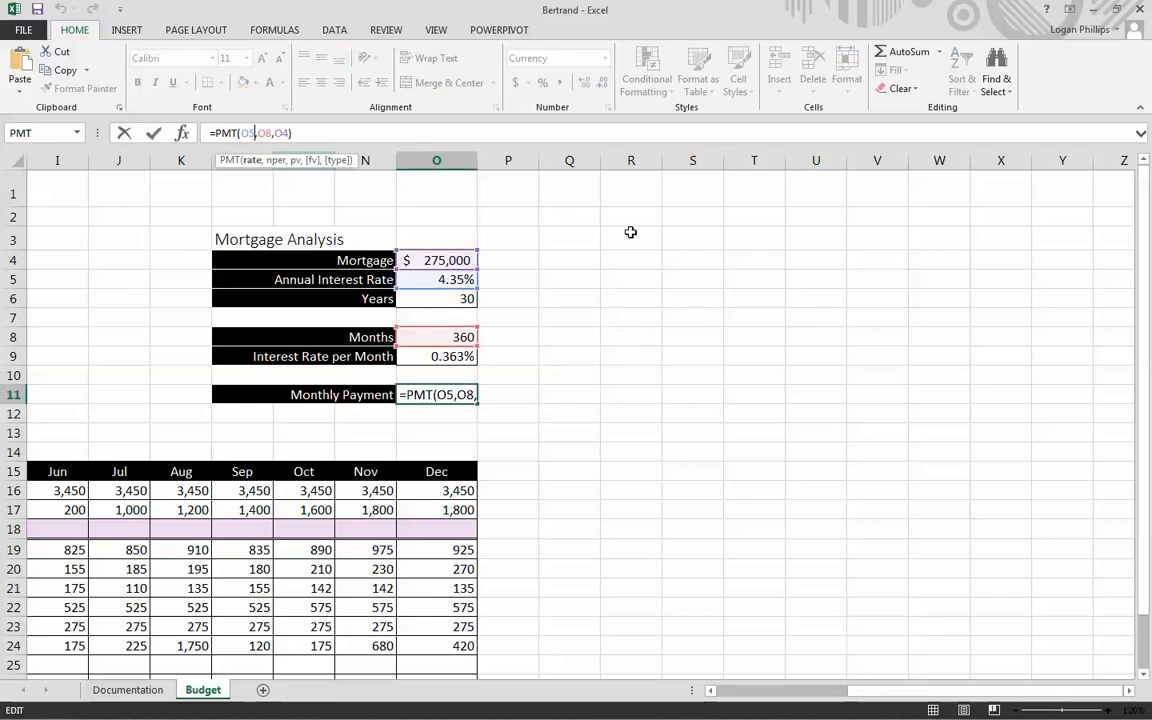
{"action": "key", "text": "BackSpace"}
{"action": "type", "text": "9"}
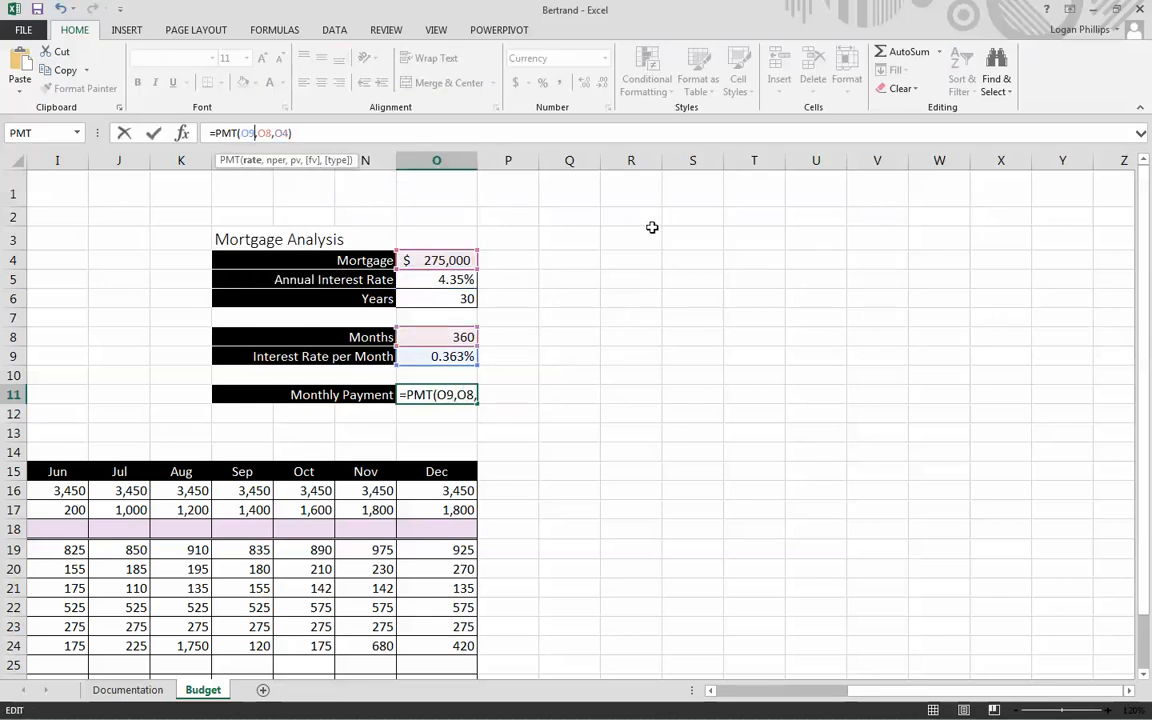
{"action": "key", "text": "Return"}
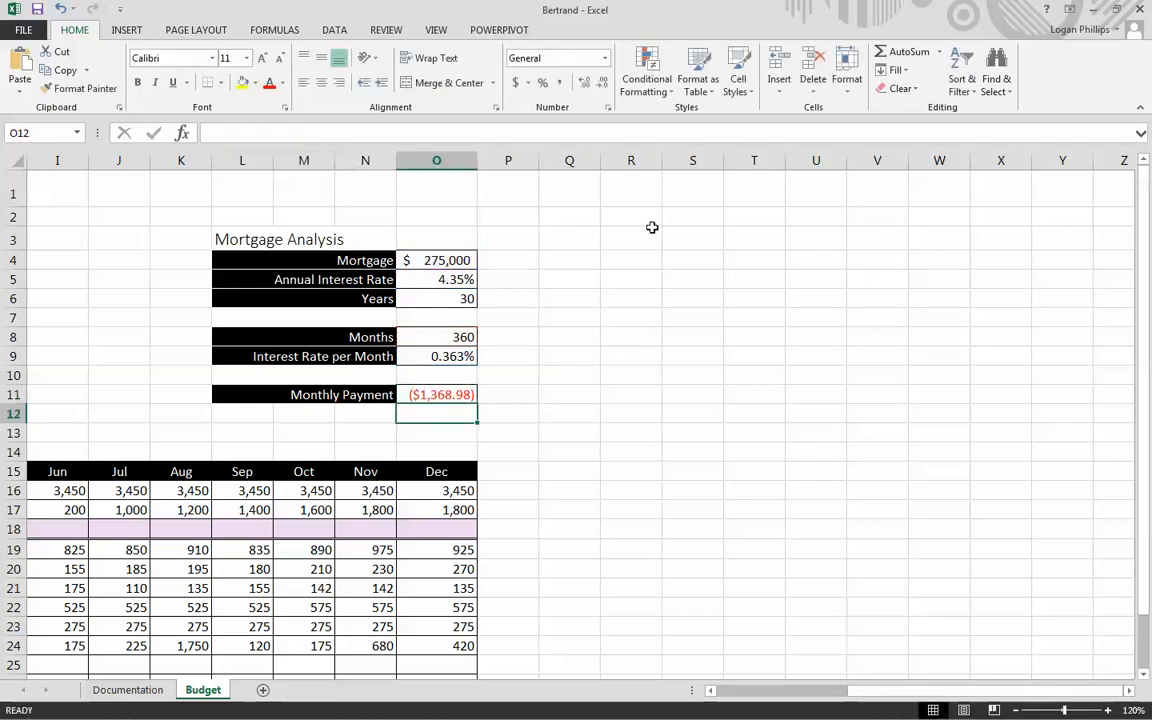
{"action": "left_click", "coordinate": [500, 395]}
{"action": "left_click", "coordinate": [437, 394]}
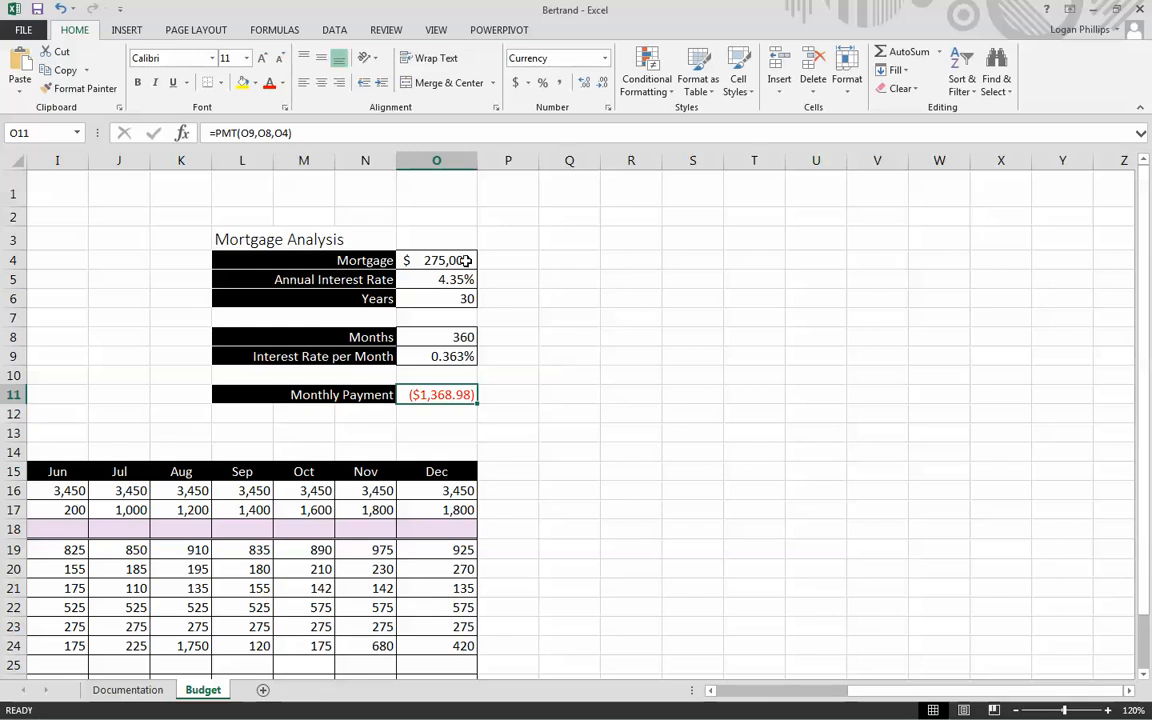
{"action": "left_click", "coordinate": [501, 319]}
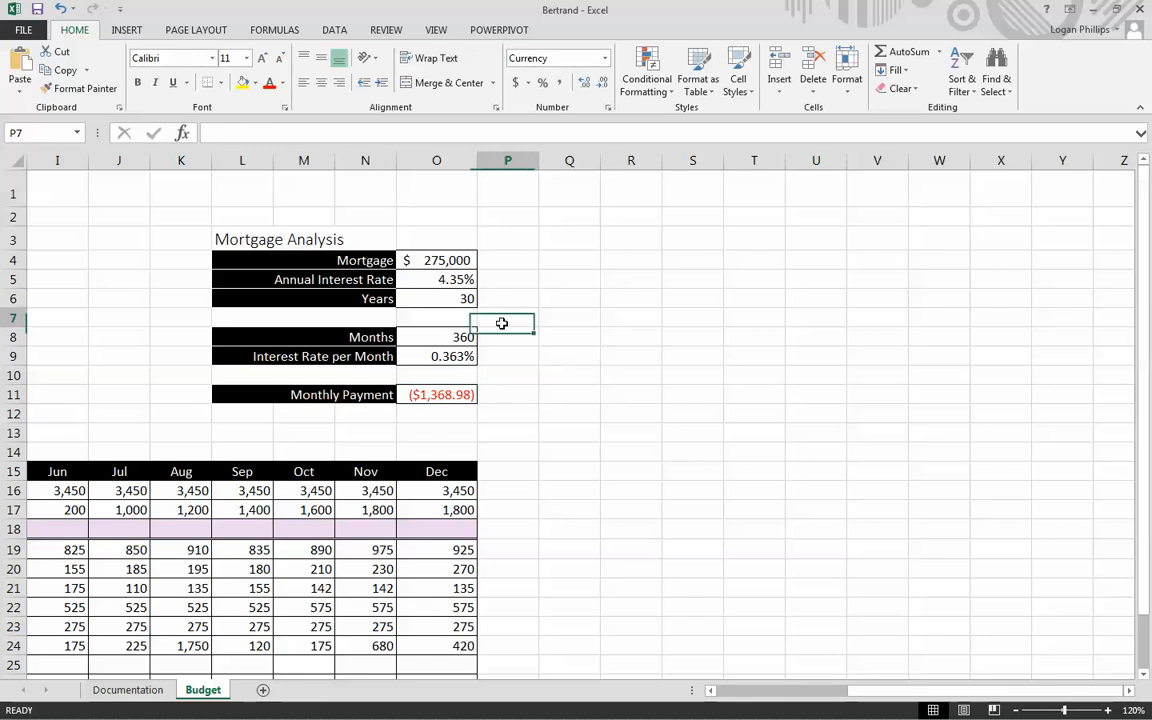
{"action": "left_click", "coordinate": [494, 390]}
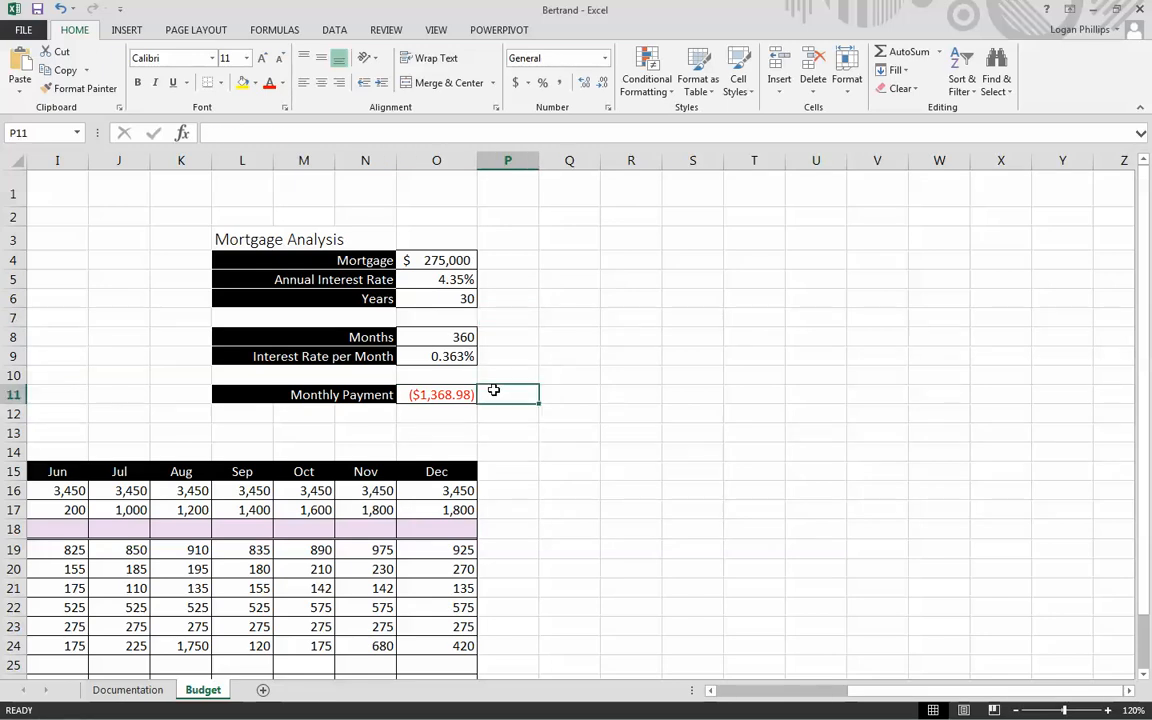
{"action": "key", "text": "Left"}
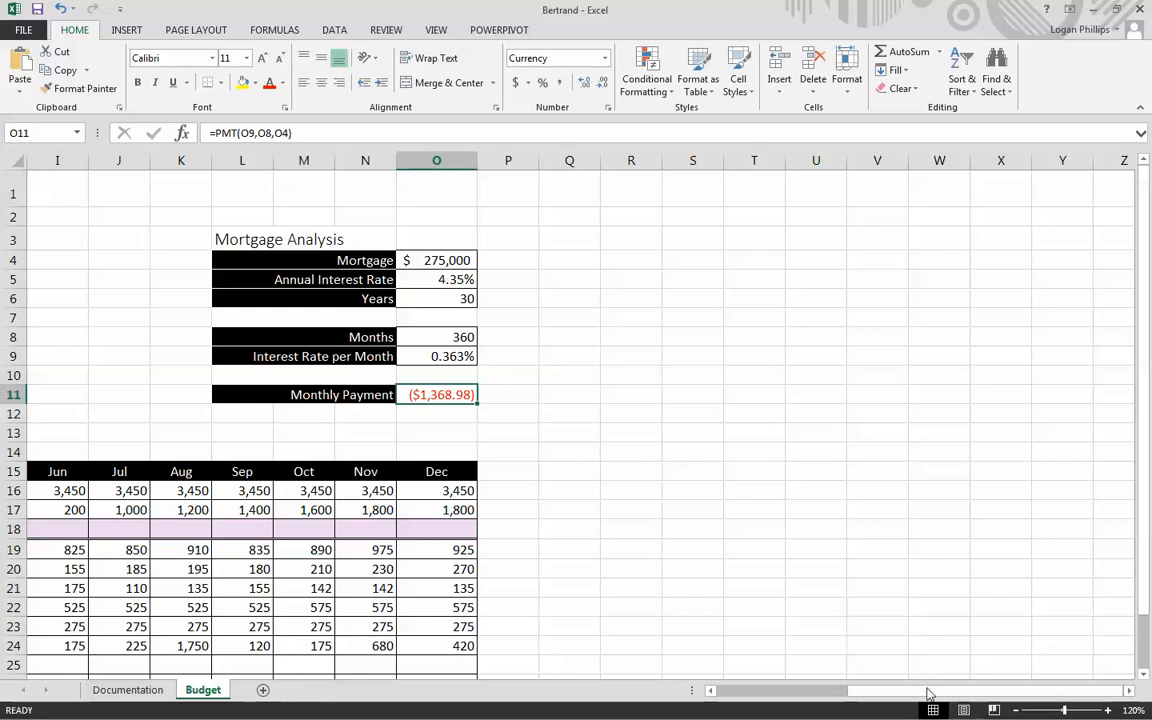
- Link the January Mortgage expense in D25 to the monthly payment with the formula =O11
{"action": "left_click_drag", "start_coordinate": [805, 690], "coordinate": [698, 692]}
{"action": "scroll", "coordinate": [215, 360], "scroll_direction": "down", "scroll_amount": 2}
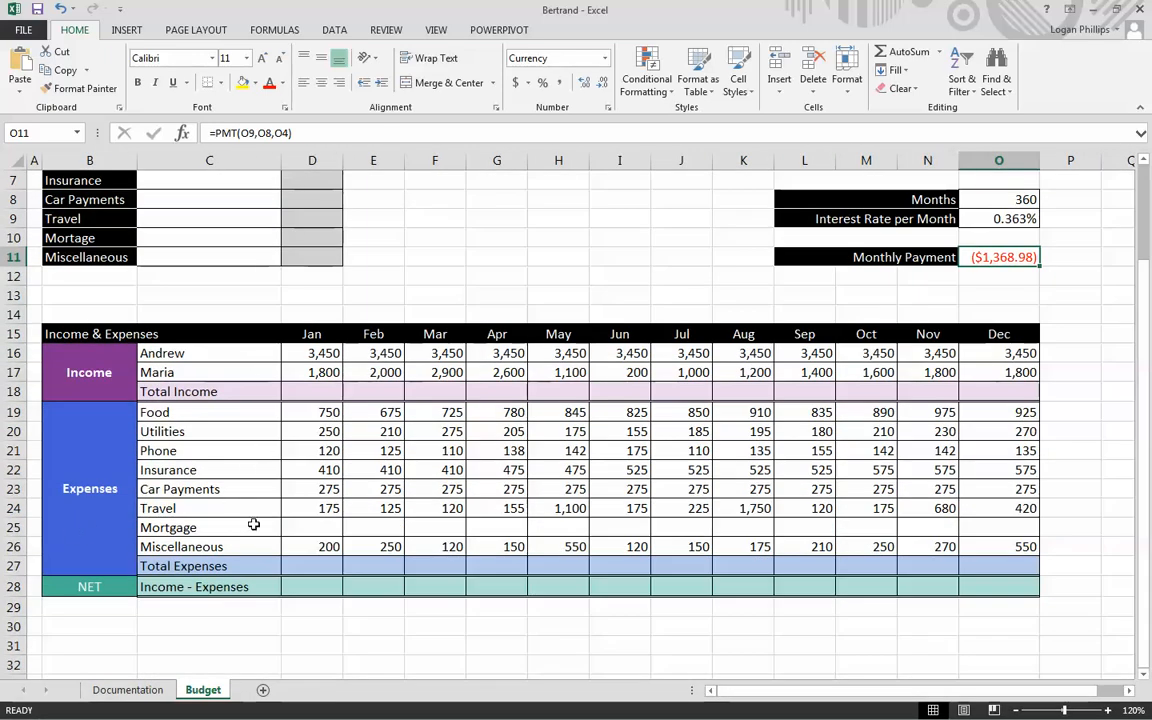
{"action": "left_click", "coordinate": [316, 526]}
{"action": "mouse_move", "coordinate": [329, 527]}
{"action": "left_mouse_down"}
{"action": "mouse_move", "coordinate": [972, 496]}
{"action": "mouse_move", "coordinate": [985, 522]}
{"action": "mouse_move", "coordinate": [975, 530]}
{"action": "left_mouse_up"}
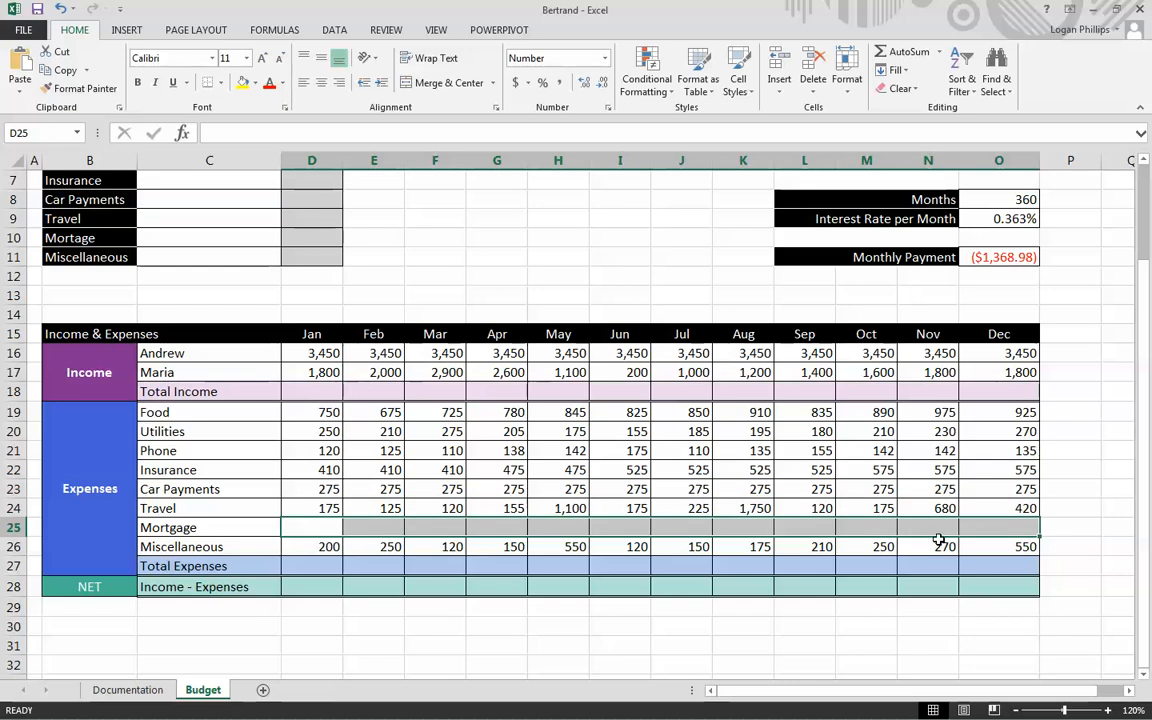
{"action": "left_click", "coordinate": [320, 527]}
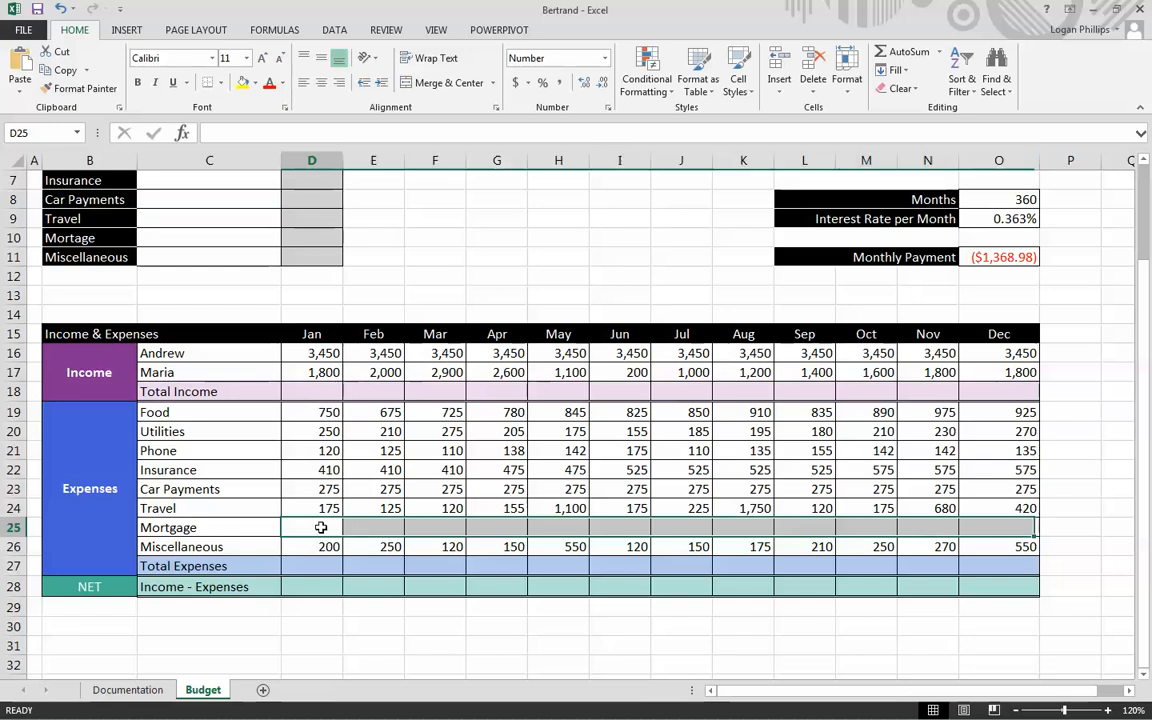
{"action": "double_click", "coordinate": [321, 527]}
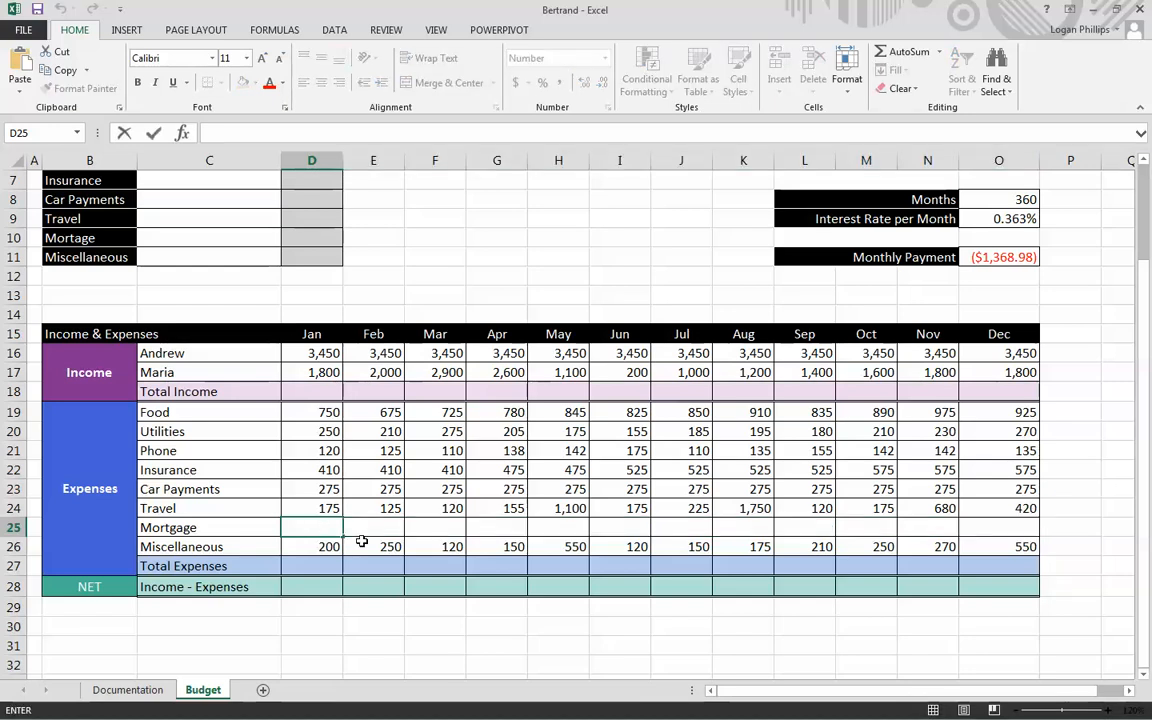
{"action": "type", "text": "$"}
{"action": "key", "text": "BackSpace"}
{"action": "type", "text": "="}
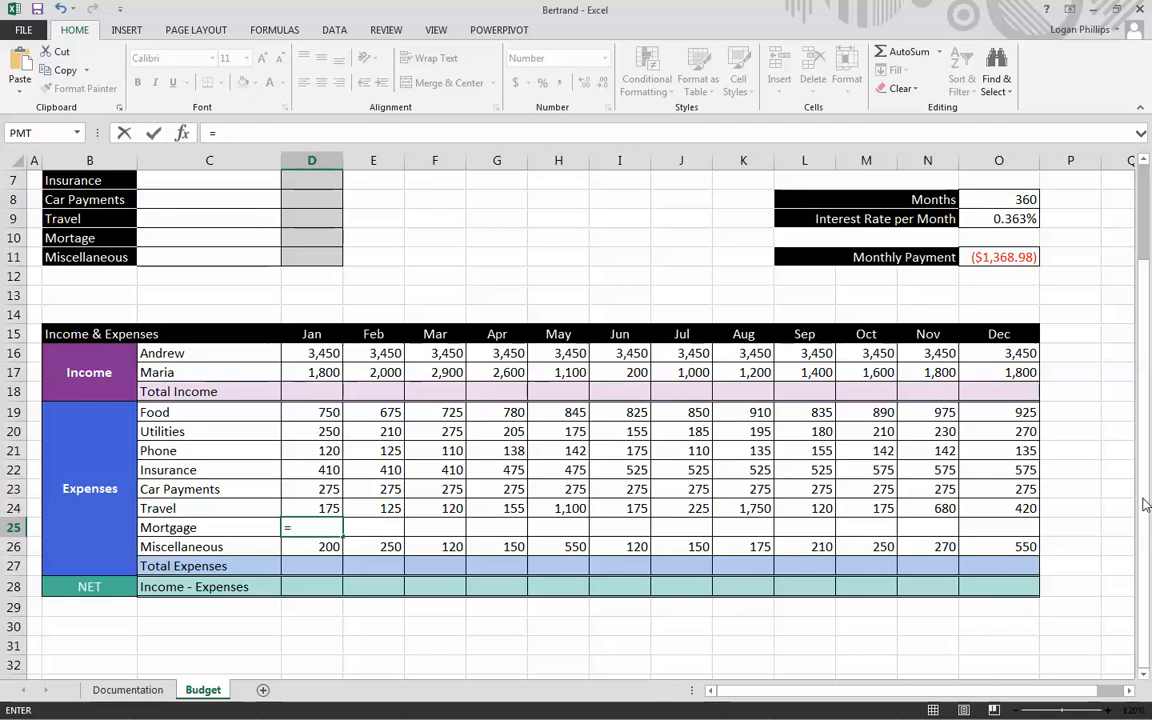
{"action": "scroll", "coordinate": [1146, 505], "scroll_direction": "up", "scroll_amount": 2}
{"action": "left_click", "coordinate": [1015, 394]}
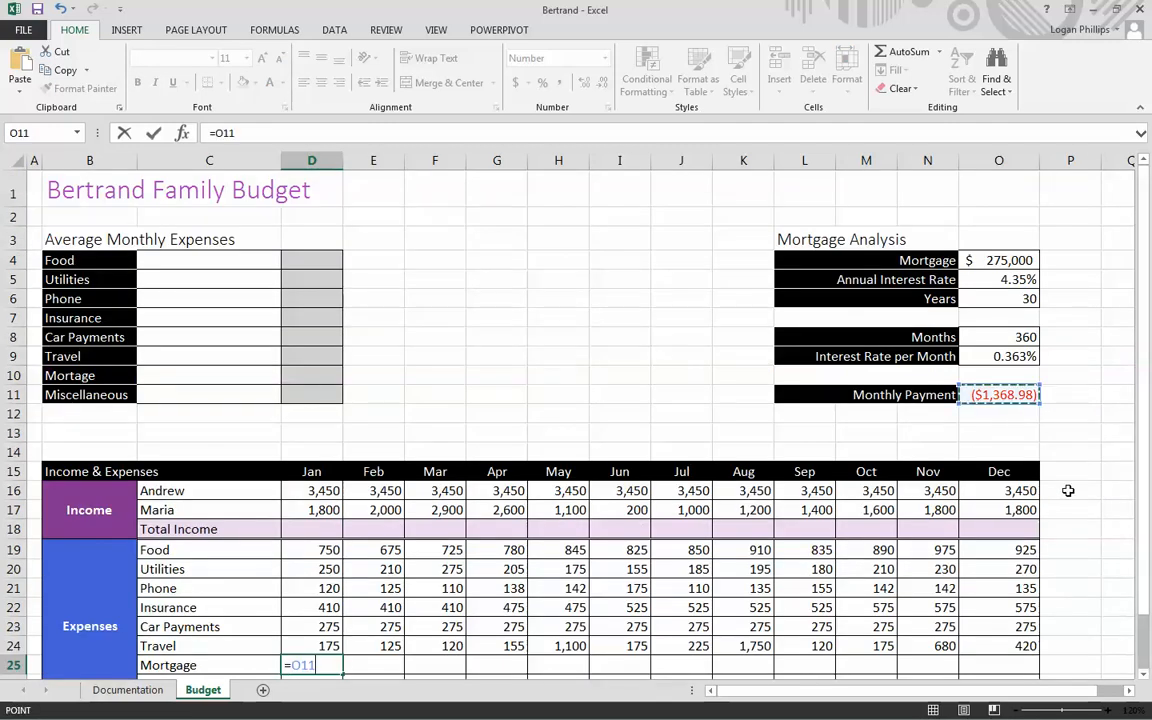
{"action": "key", "text": "Return"}
- Make the January Mortgage reference in D25 absolute, changing its formula to =$O$11
{"action": "scroll", "coordinate": [966, 480], "scroll_direction": "down", "scroll_amount": 2}
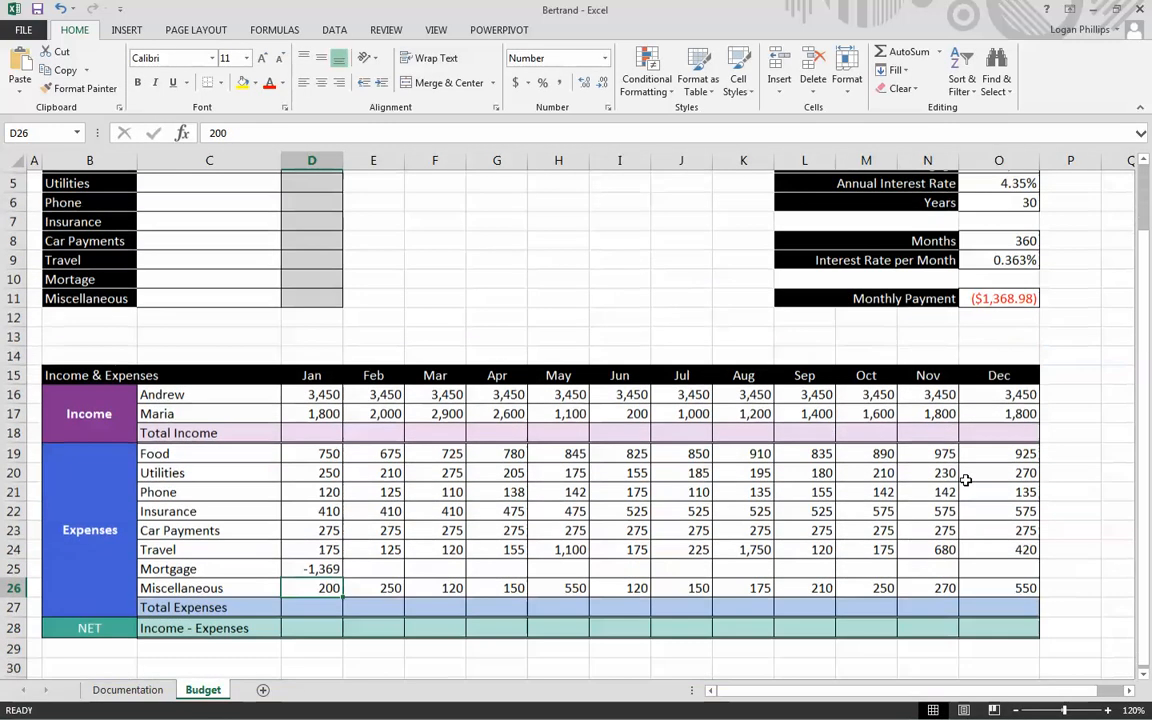
{"action": "double_click", "coordinate": [312, 567]}
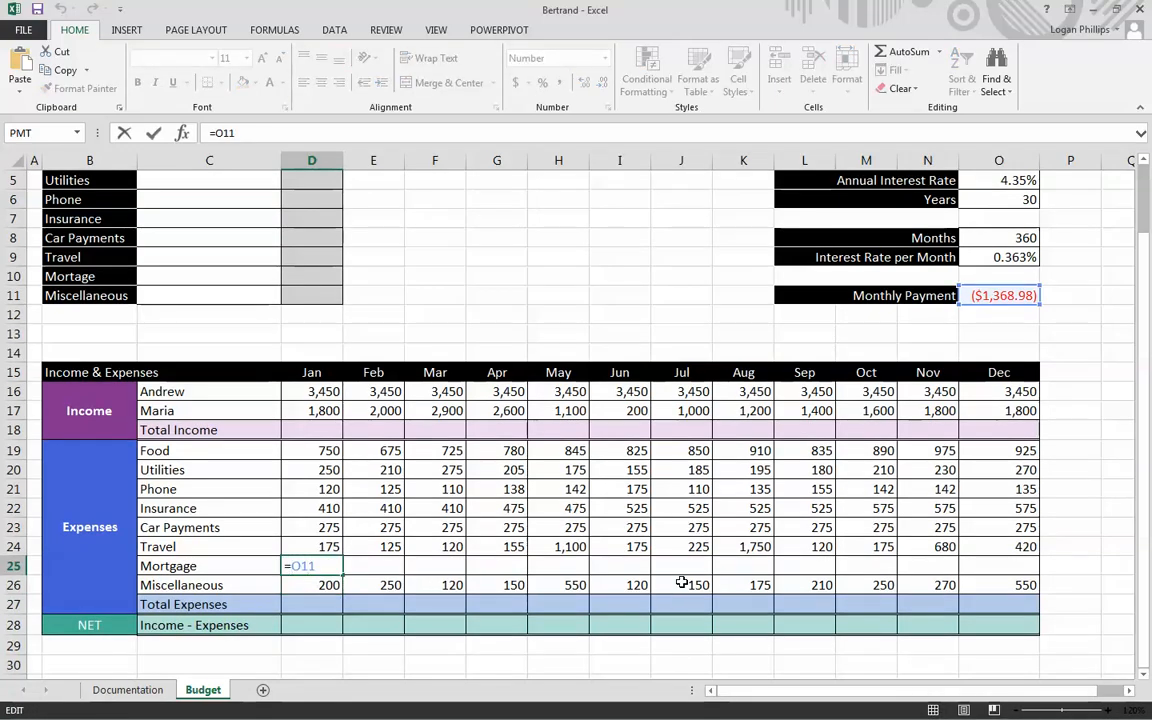
{"action": "type", "text": "$"}
{"action": "left_click", "coordinate": [308, 567]}
{"action": "type", "text": "$"}
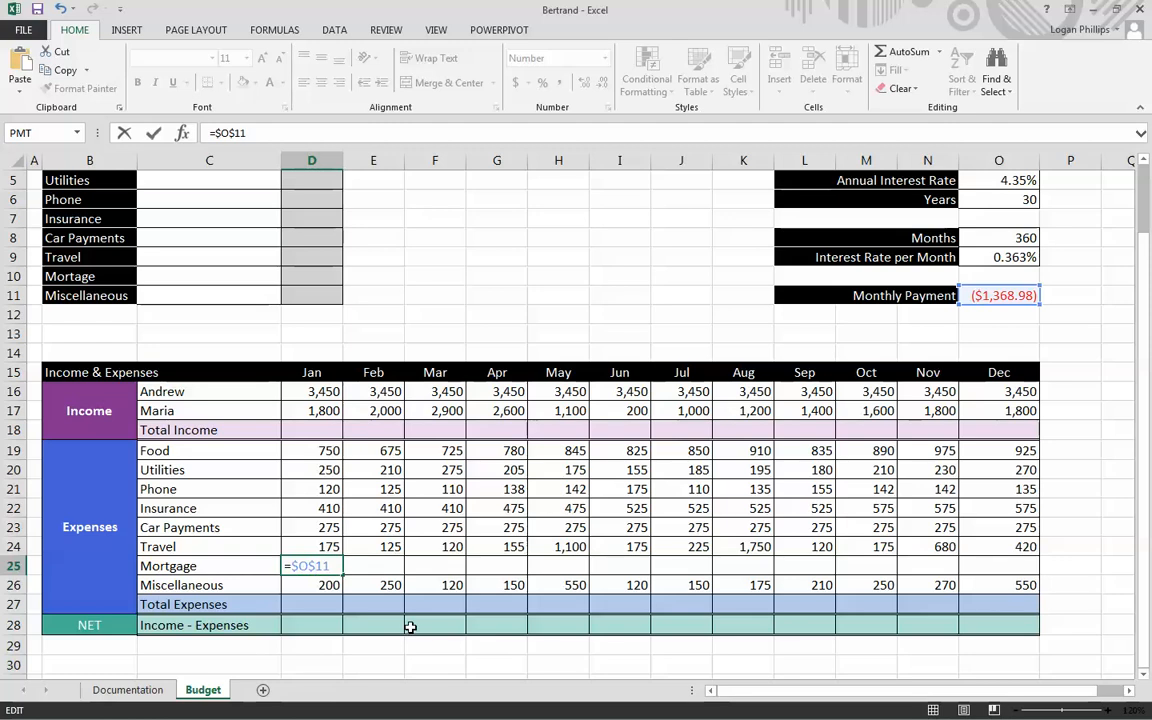
{"action": "key", "text": "Return"}
- Copy the January Mortgage formula in D25 across the row through December (D25:O25)
{"action": "key", "text": "Up"}
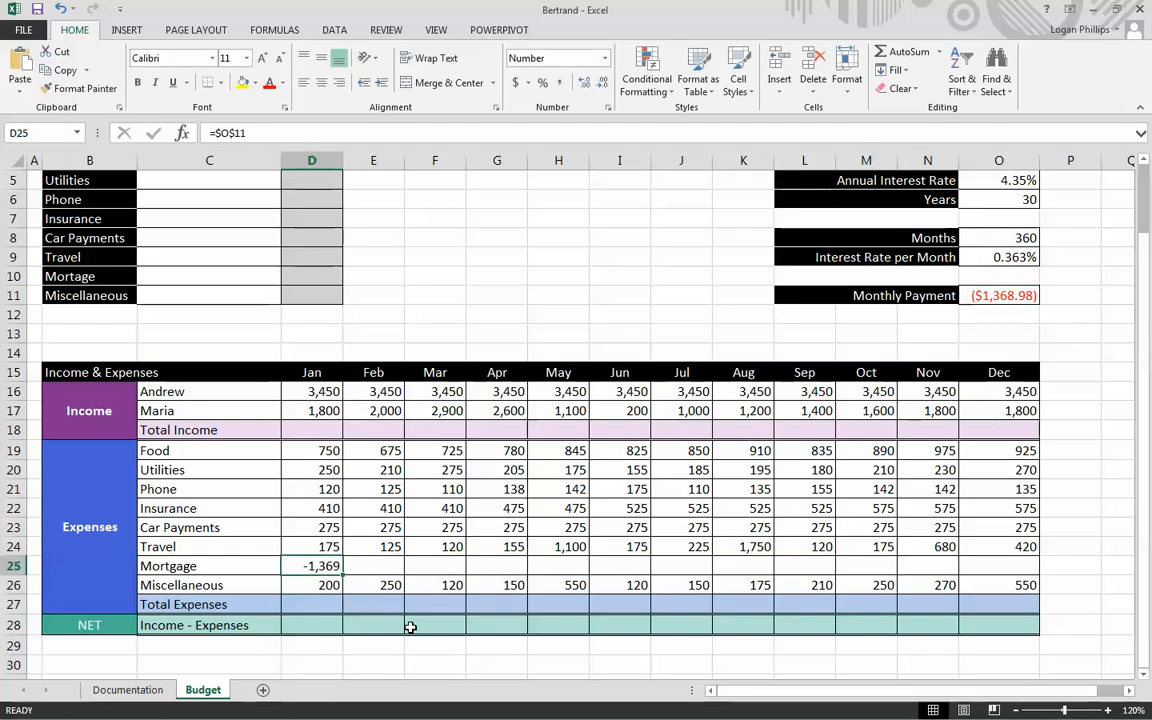
{"action": "key", "text": "ctrl+c"}
{"action": "key", "text": "shift+Right"}
{"action": "key", "text": "shift+Right"}
{"action": "key", "text": "shift+Right"}
{"action": "key", "text": "shift+Right"}
{"action": "key", "text": "shift+Right"}
{"action": "key", "text": "shift+Right"}
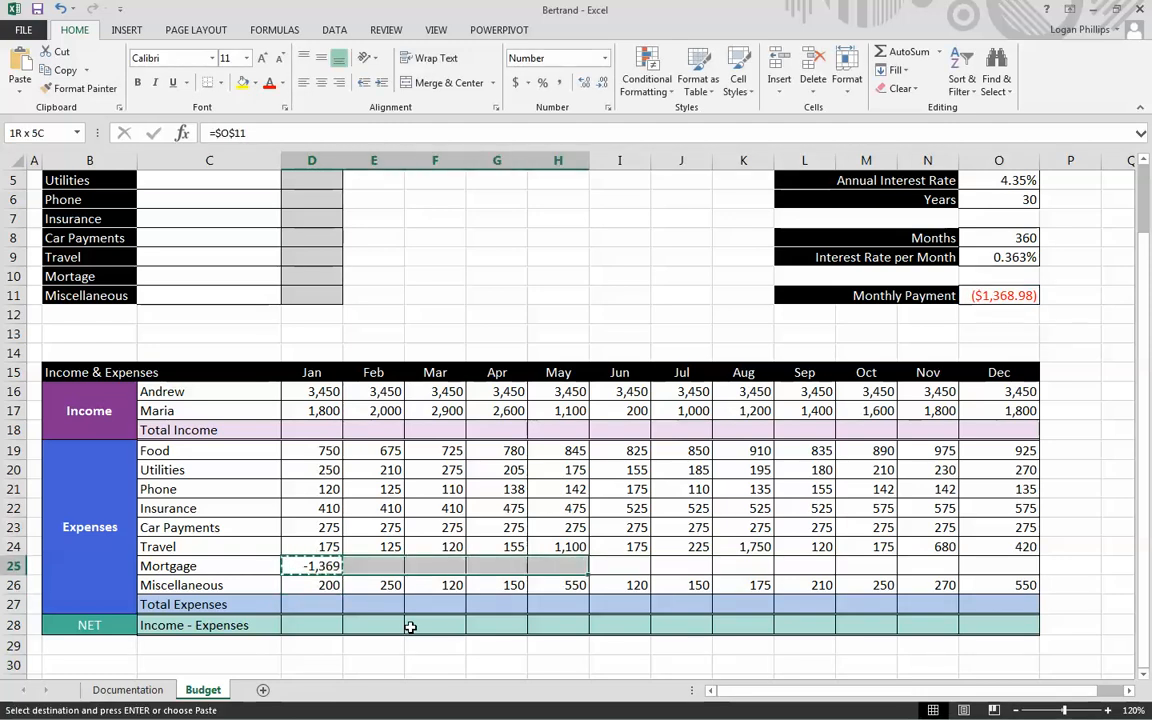
{"action": "key", "text": "shift+Right"}
{"action": "key", "text": "shift+Right"}
{"action": "key", "text": "shift+Right"}
{"action": "key", "text": "shift+Right"}
{"action": "key", "text": "shift+Right"}
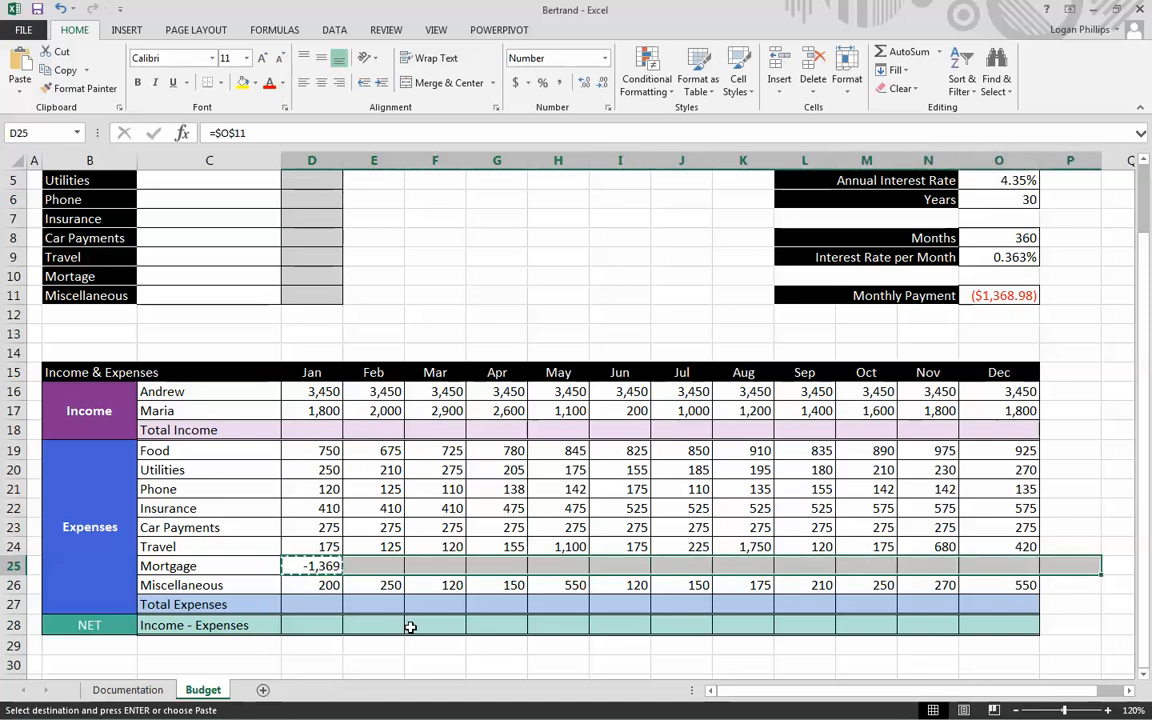
{"action": "key", "text": "Return"}
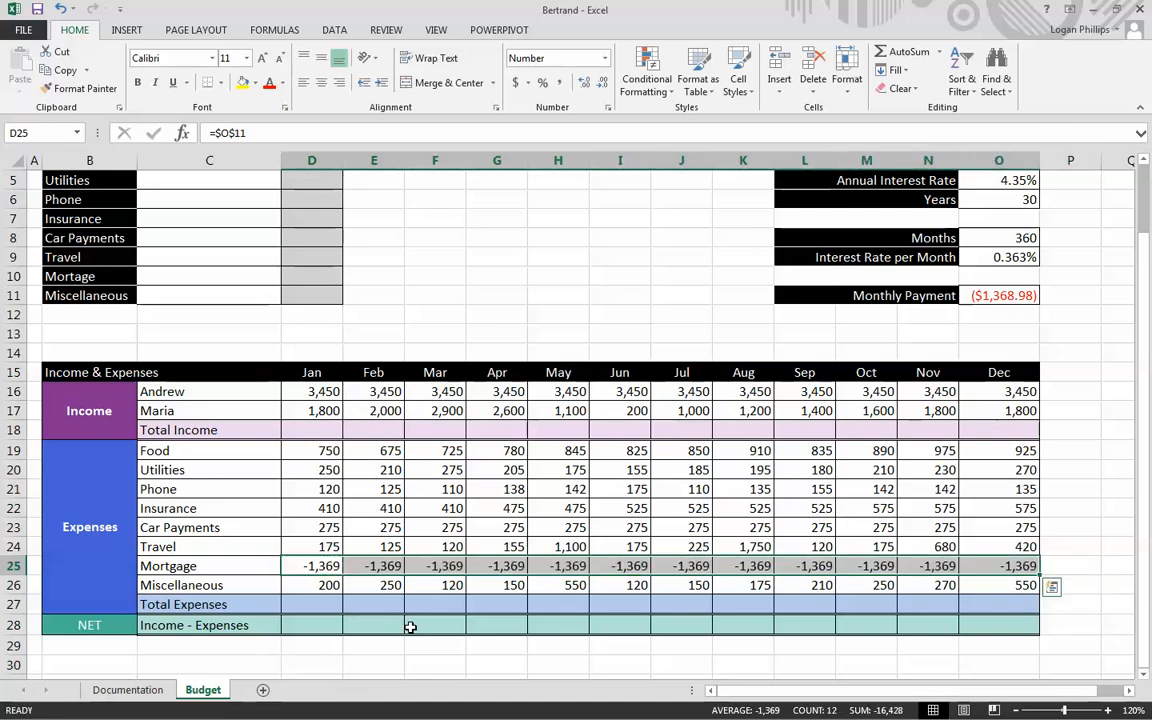
- Total the January income in D18 with the formula =SUM(D16:D17)
{"action": "left_click", "coordinate": [385, 645]}
{"action": "scroll", "coordinate": [591, 445], "scroll_direction": "down", "scroll_amount": 1}
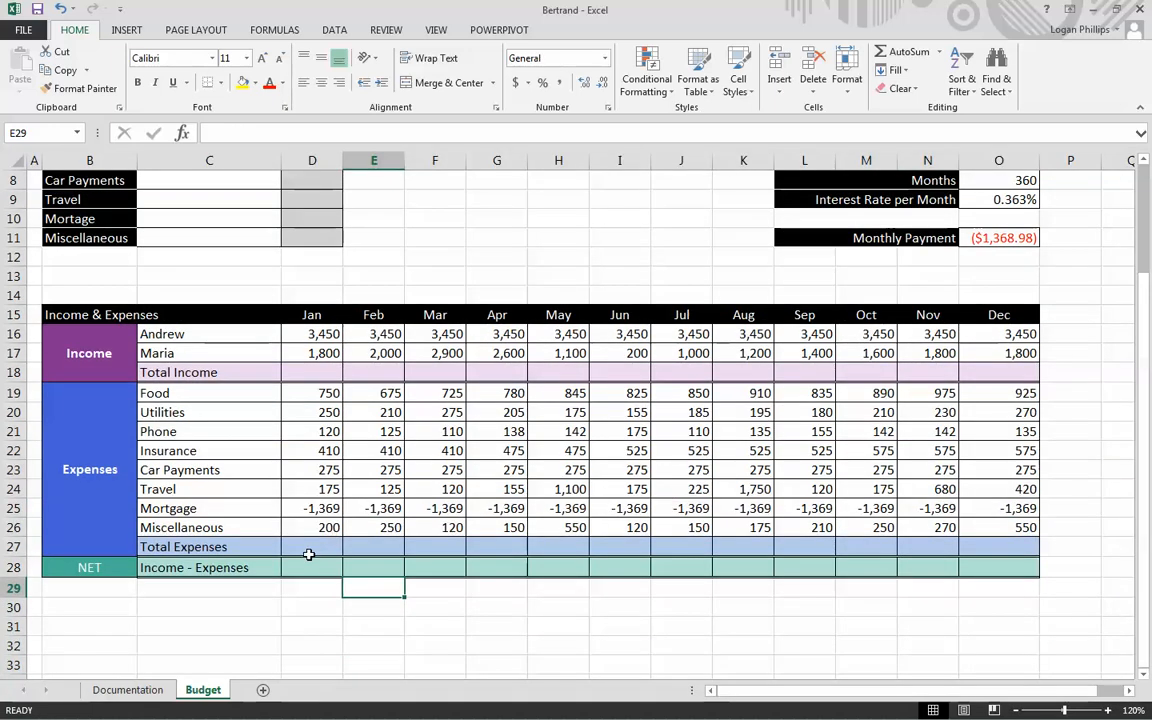
{"action": "scroll", "coordinate": [292, 550], "scroll_direction": "up", "scroll_amount": 1}
{"action": "left_click_drag", "start_coordinate": [318, 432], "coordinate": [990, 433]}
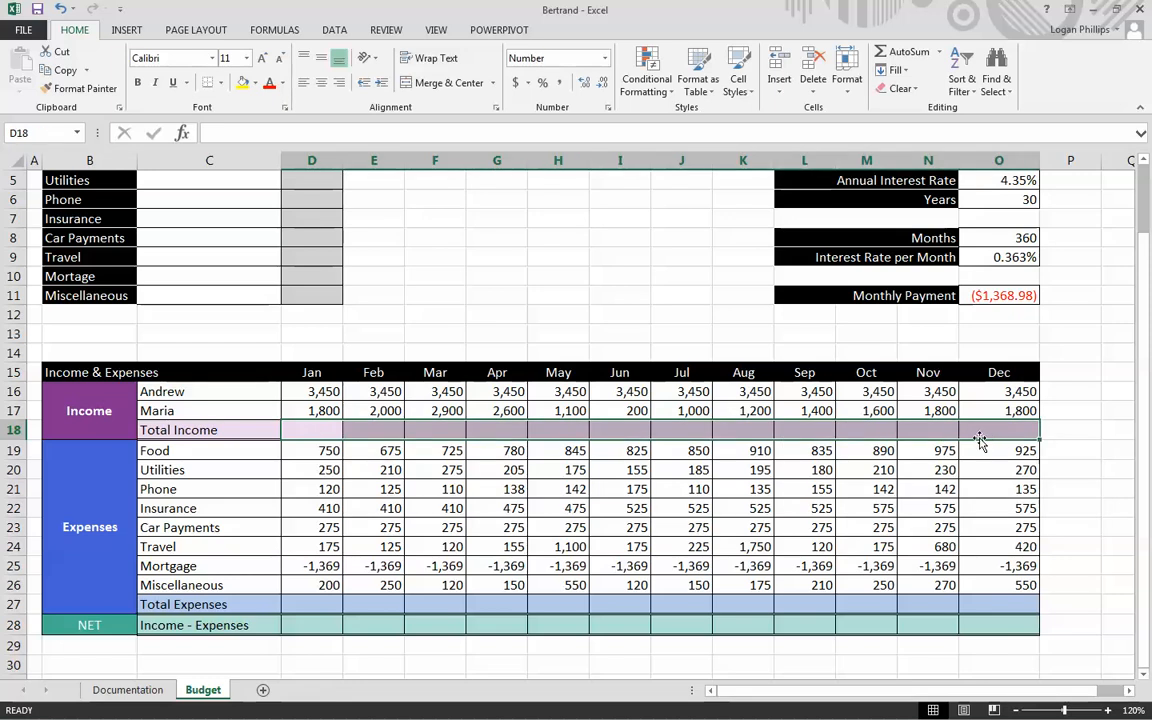
{"action": "left_click", "coordinate": [329, 427]}
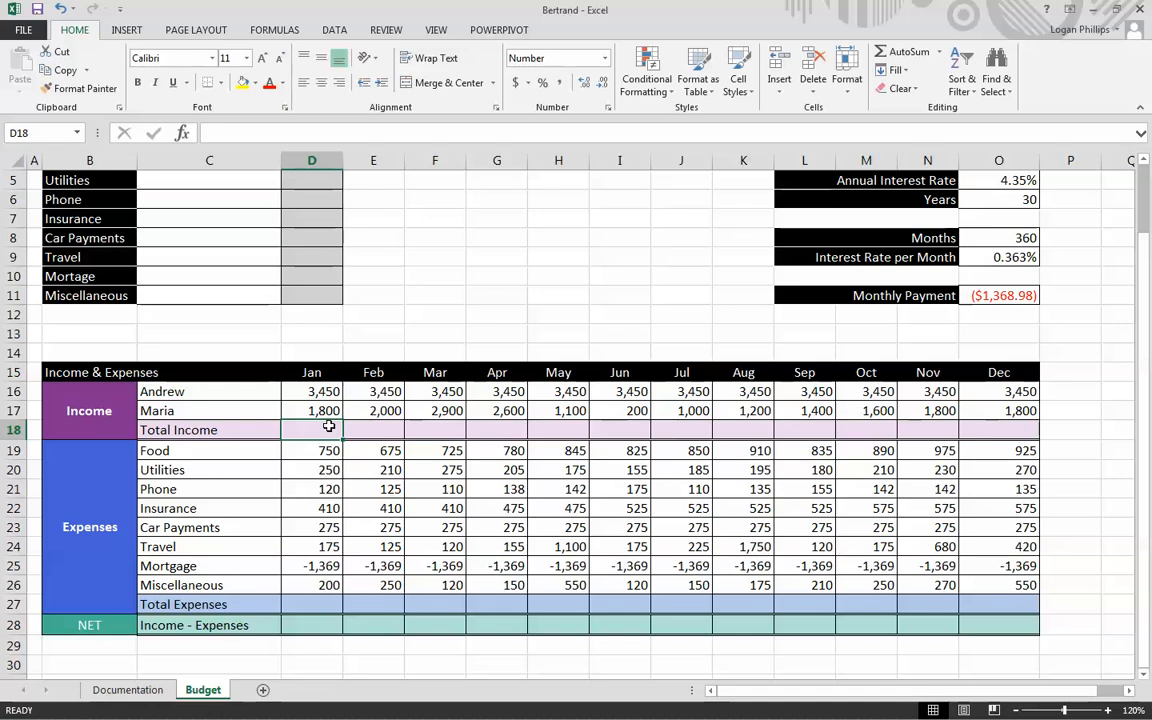
{"action": "type", "text": "="}
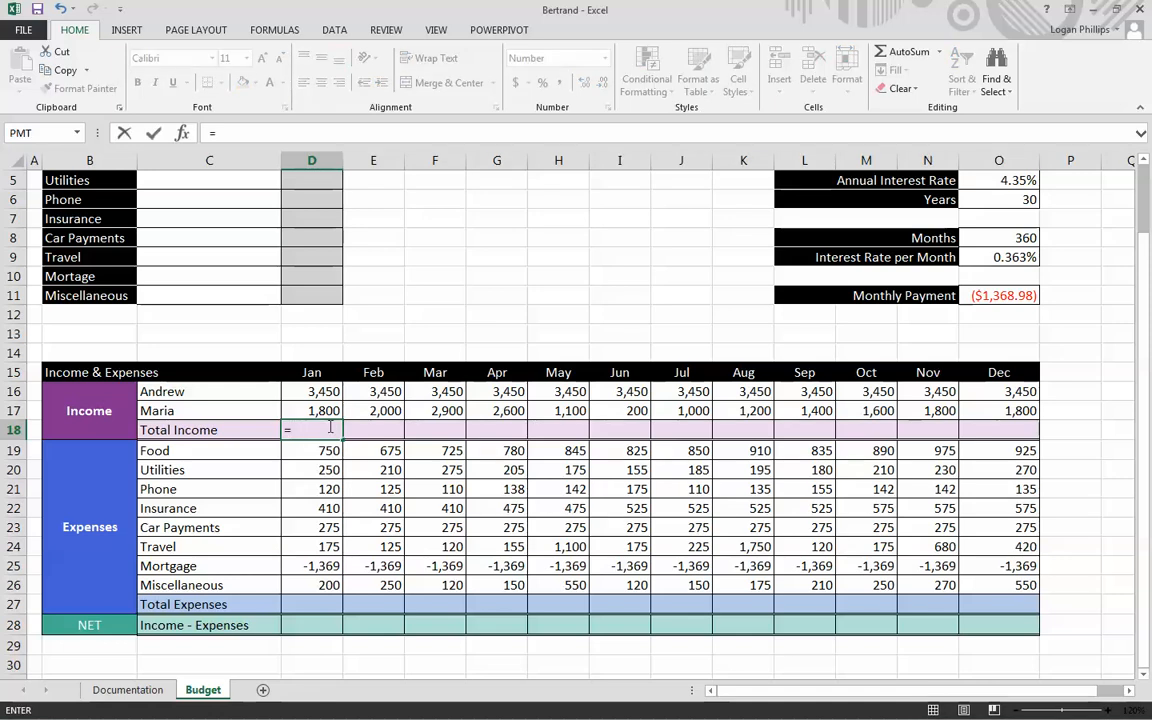
{"action": "type", "text": "SUM("}
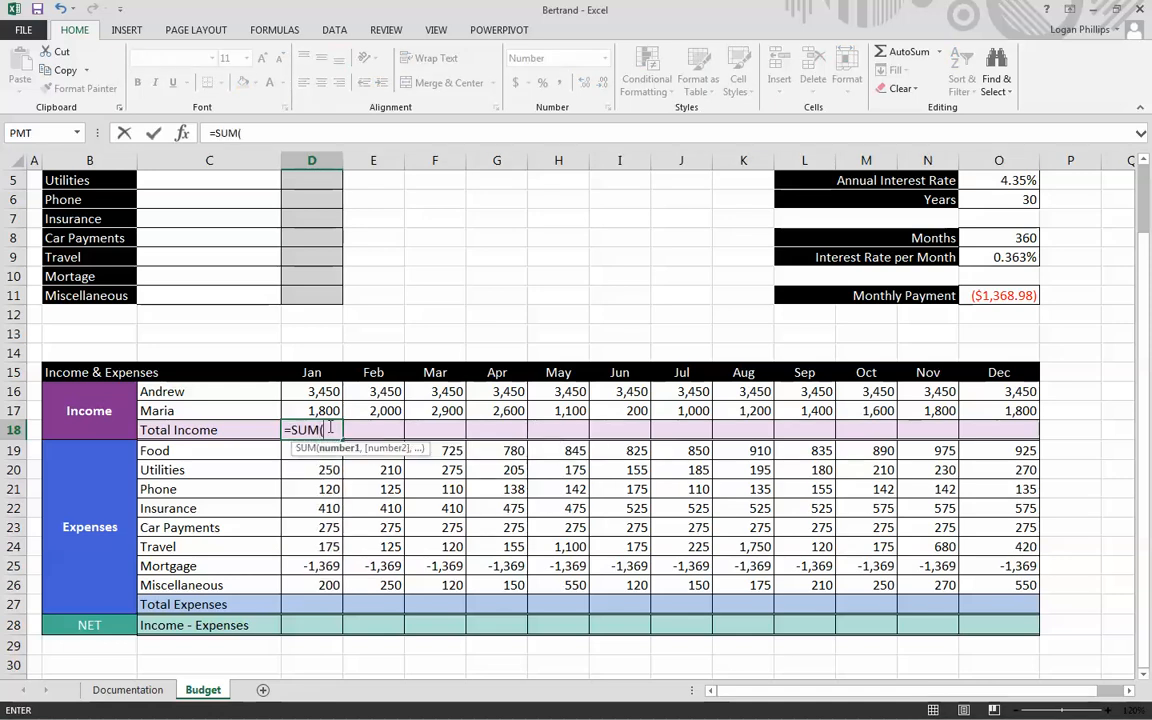
{"action": "key", "text": "Up"}
{"action": "key", "text": "shift+Up"}
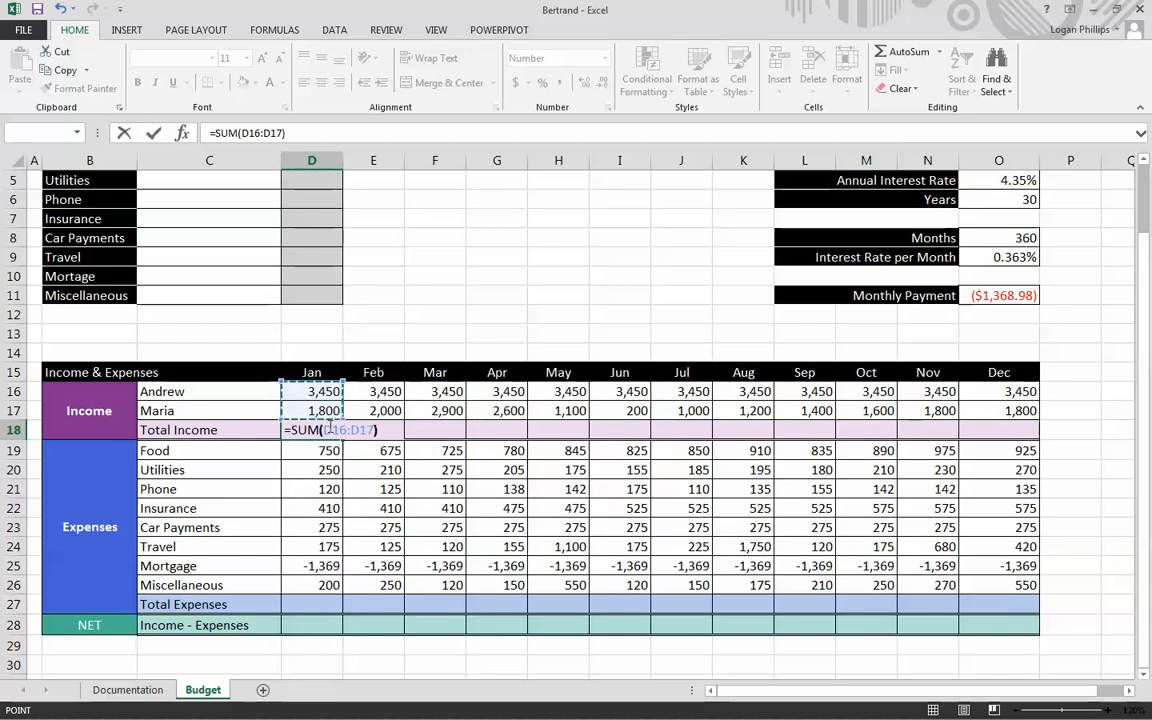
{"action": "key", "text": "Return"}
- Replace the January Total Income formula in D18 with the simple addition =D16+D17
{"action": "key", "text": "Up"}
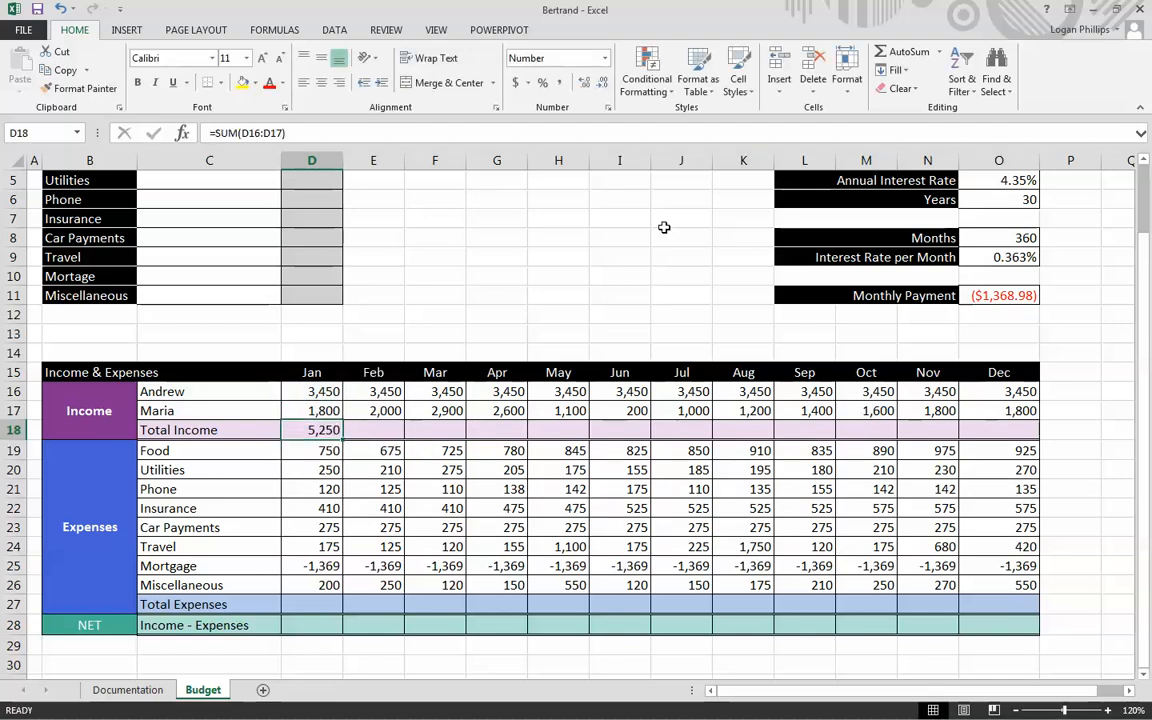
{"action": "type", "text": "="}
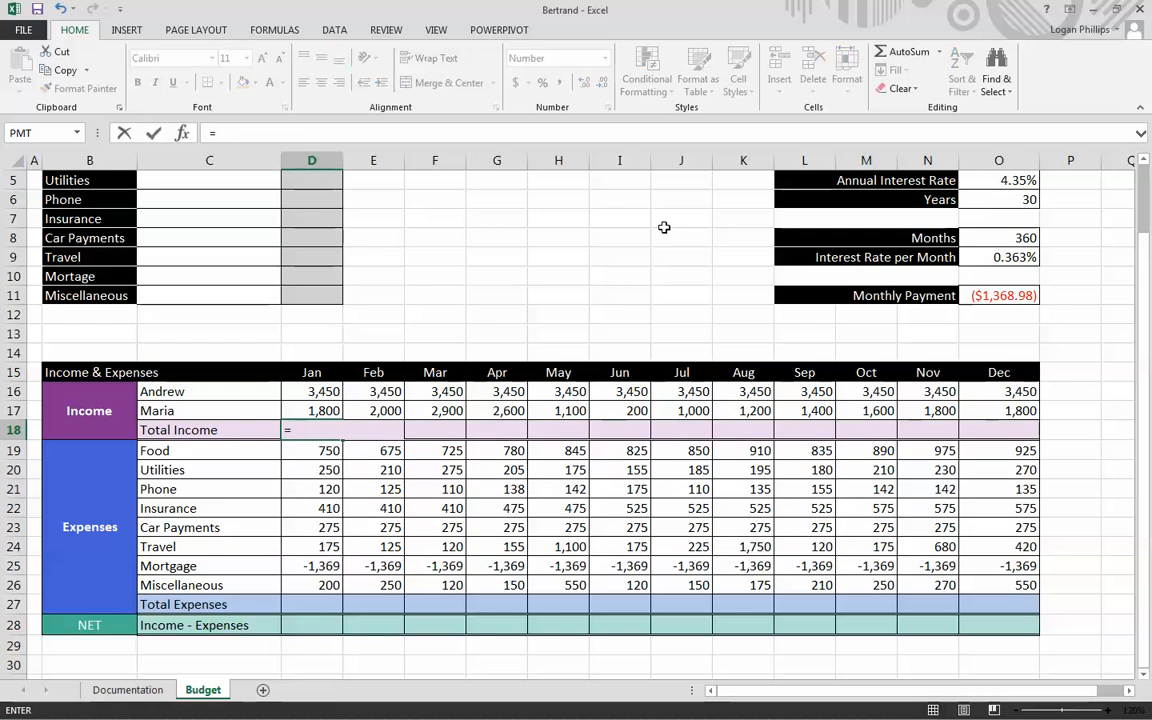
{"action": "key", "text": "Up"}
{"action": "key", "text": "Up"}
{"action": "type", "text": "+"}
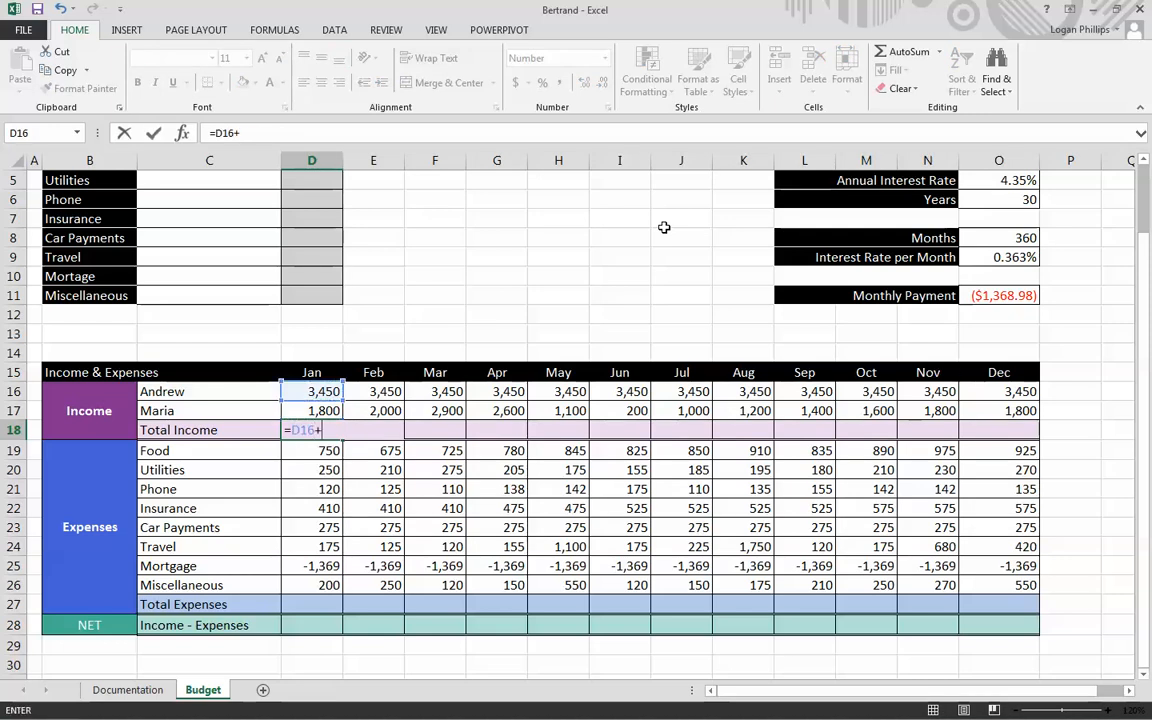
{"action": "key", "text": "Up"}
{"action": "key", "text": "Return"}
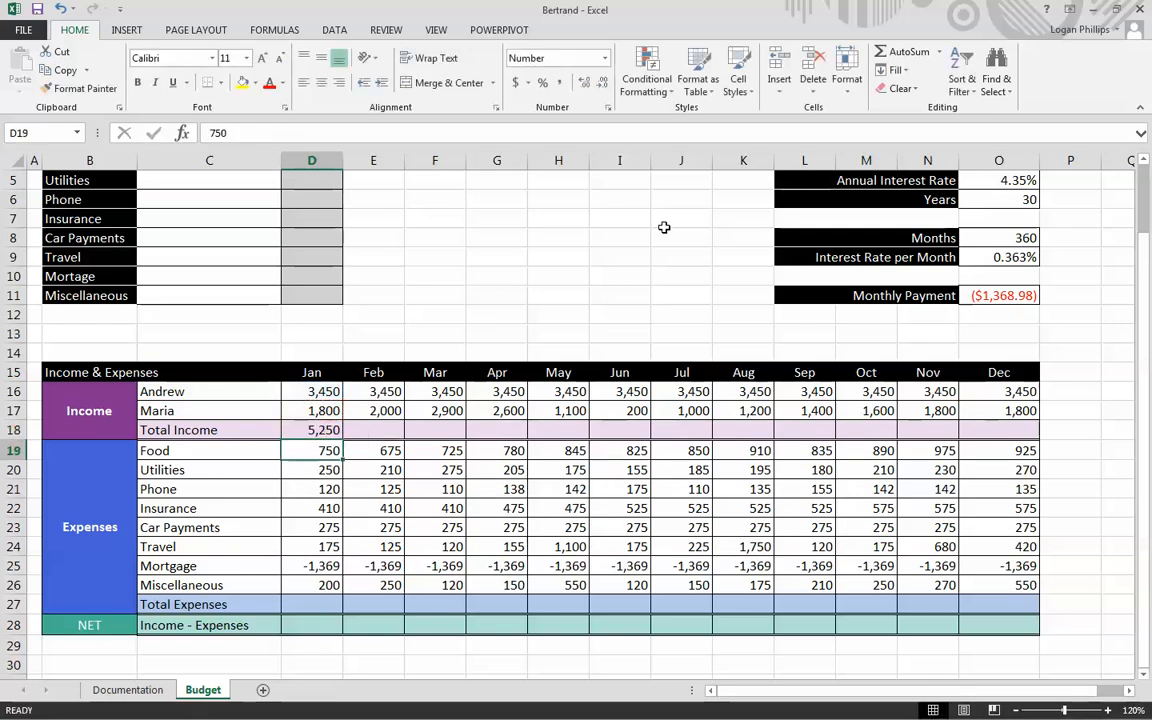
- Fill the January Total Income formula in D18 across to December in O18
{"action": "key", "text": "Up"}
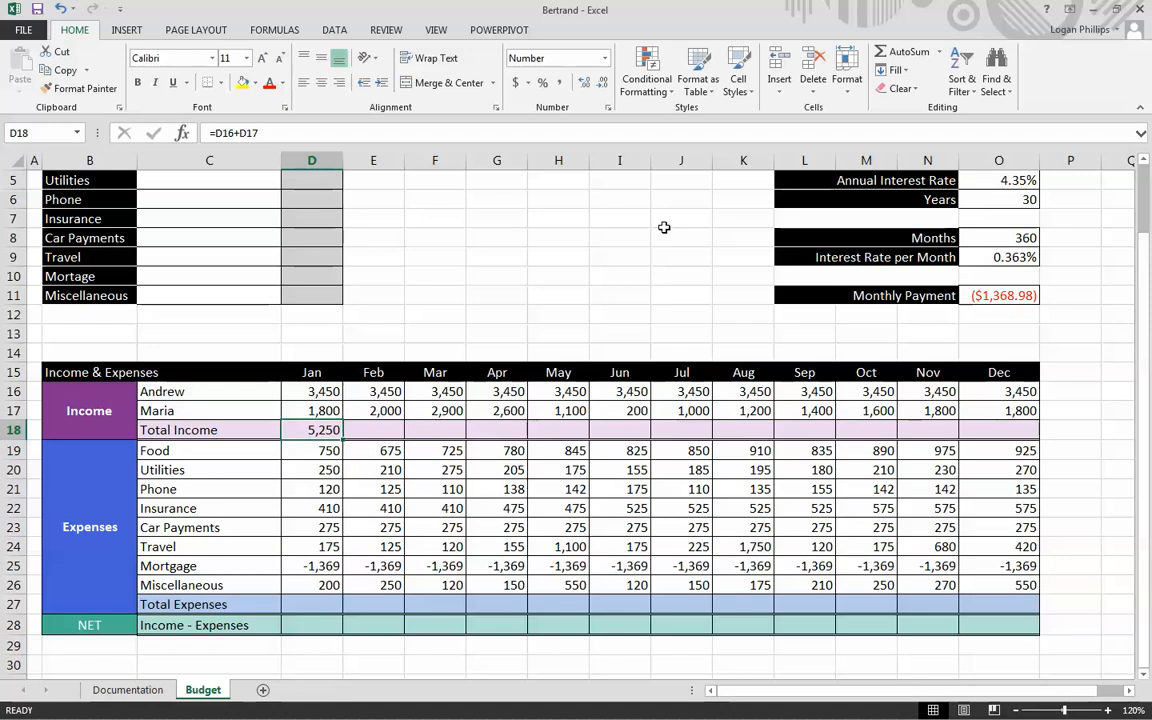
{"action": "key", "text": "ctrl+c"}
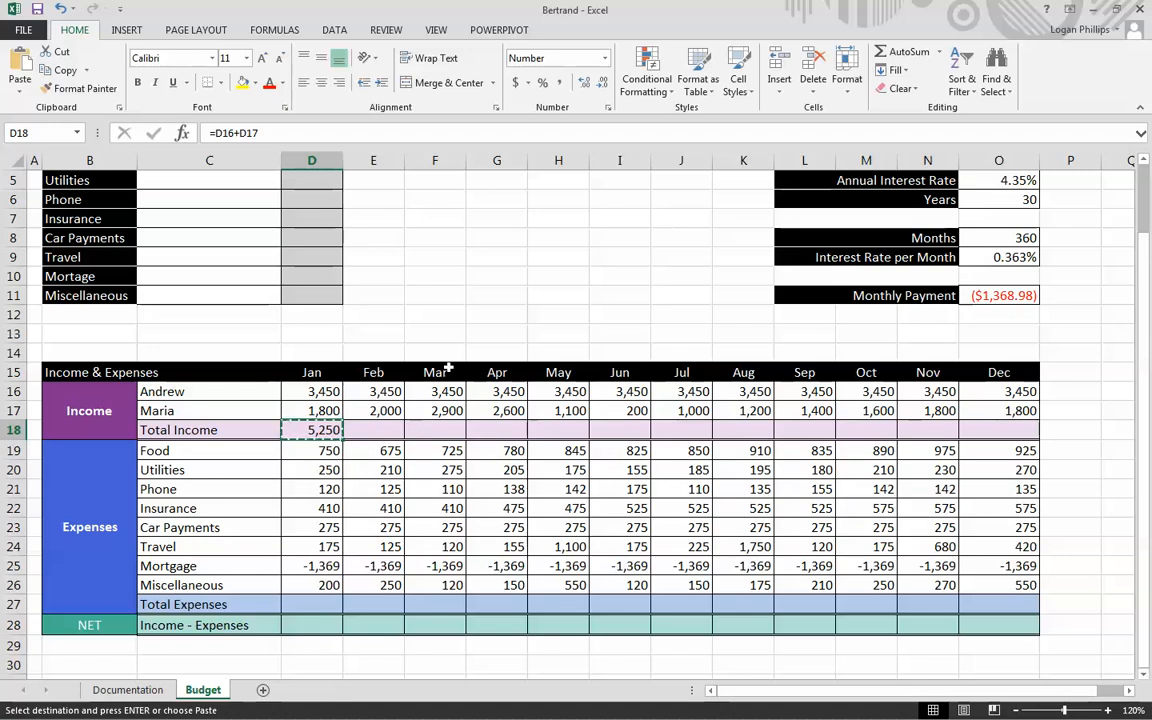
{"action": "left_click_drag", "start_coordinate": [343, 439], "coordinate": [1004, 430]}
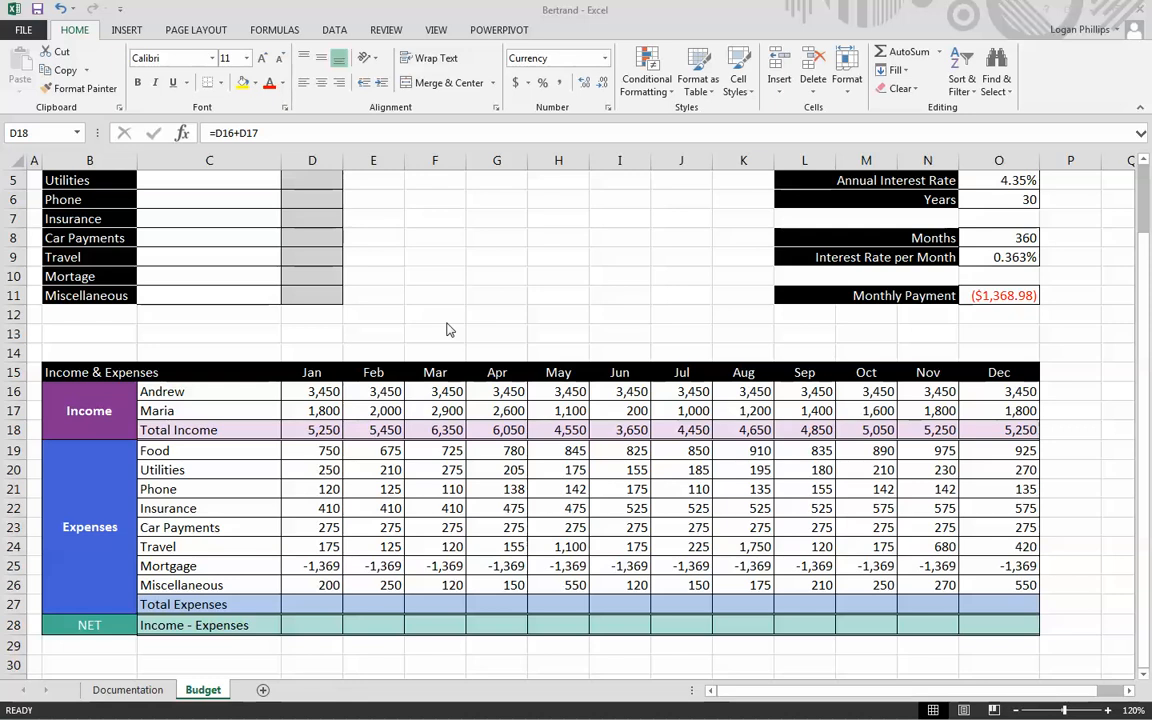
- Total the January expenses from Food to Miscellaneous in D27 with the formula =SUM(D19:D26)
{"action": "left_click_drag", "start_coordinate": [316, 606], "coordinate": [977, 607]}
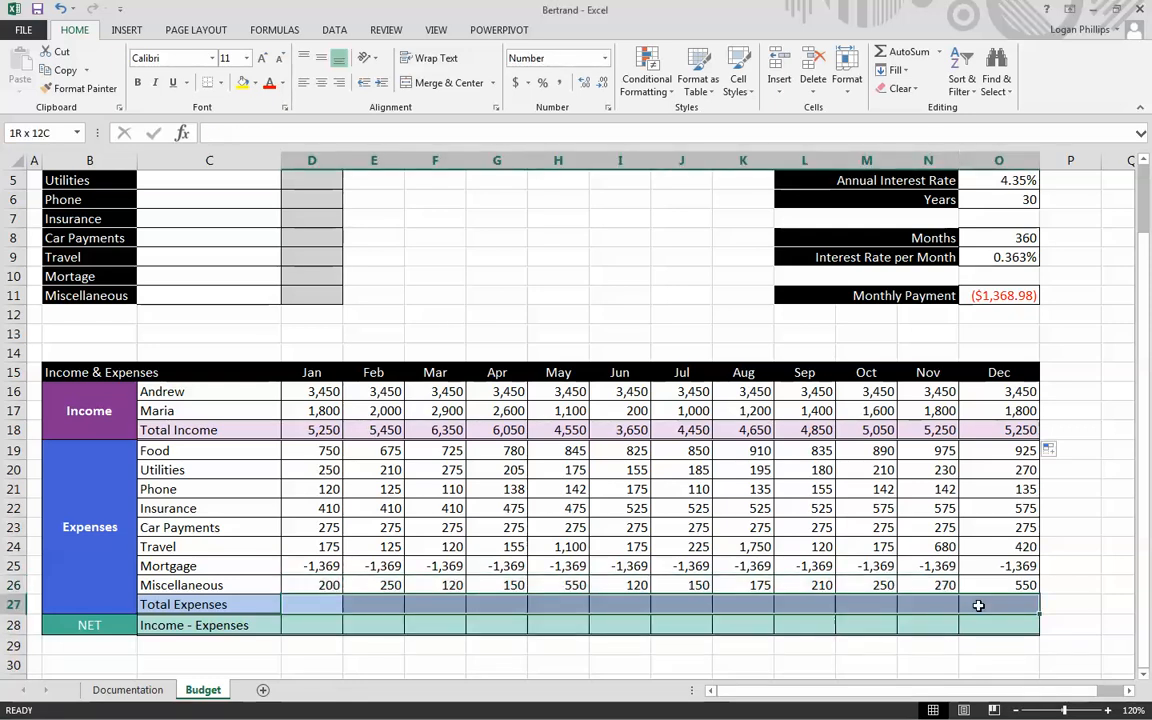
{"action": "left_click", "coordinate": [320, 606]}
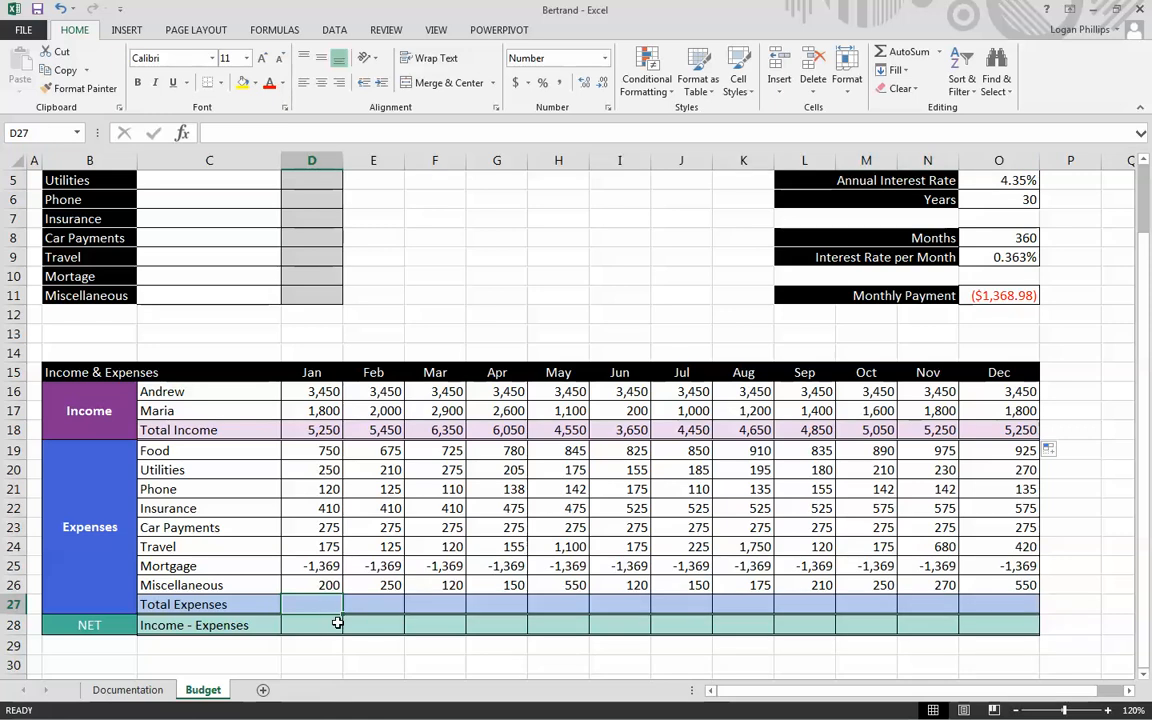
{"action": "type", "text": "=SUM("}
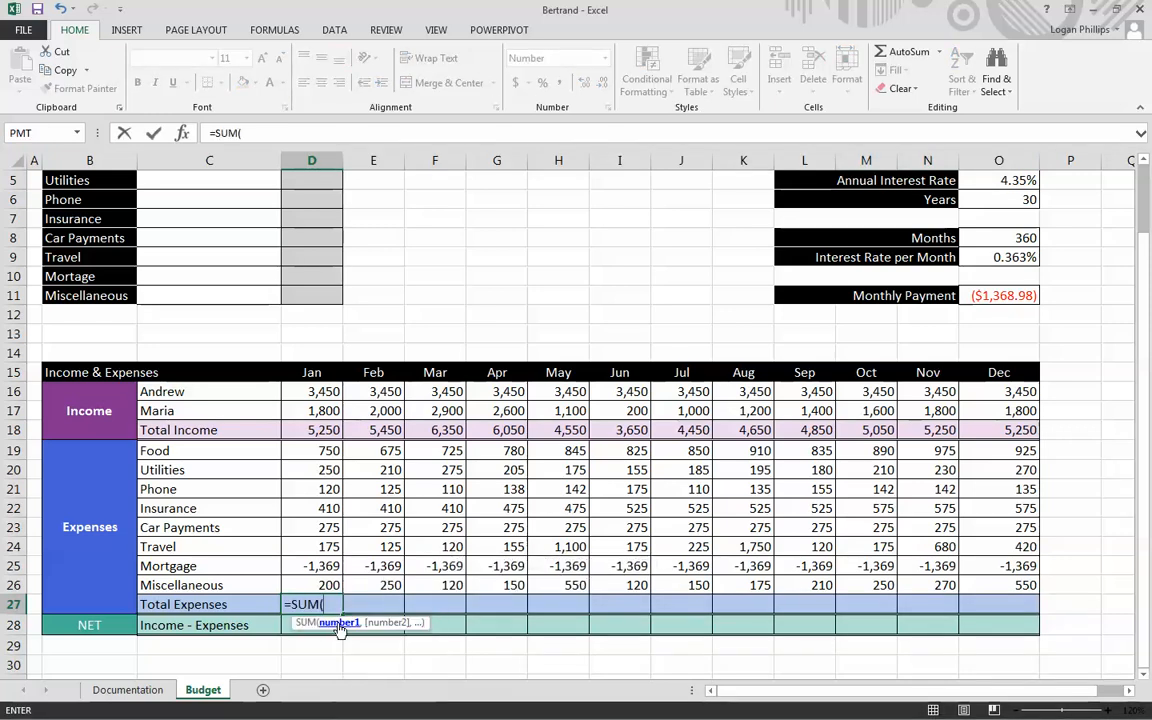
{"action": "key", "text": "Up"}
{"action": "key", "text": "shift+Up"}
{"action": "key", "text": "shift+Up"}
{"action": "key", "text": "shift+Up"}
{"action": "key", "text": "shift+Up"}
{"action": "key", "text": "shift+Up"}
{"action": "key", "text": "shift+Up"}
{"action": "key", "text": "shift+Up"}
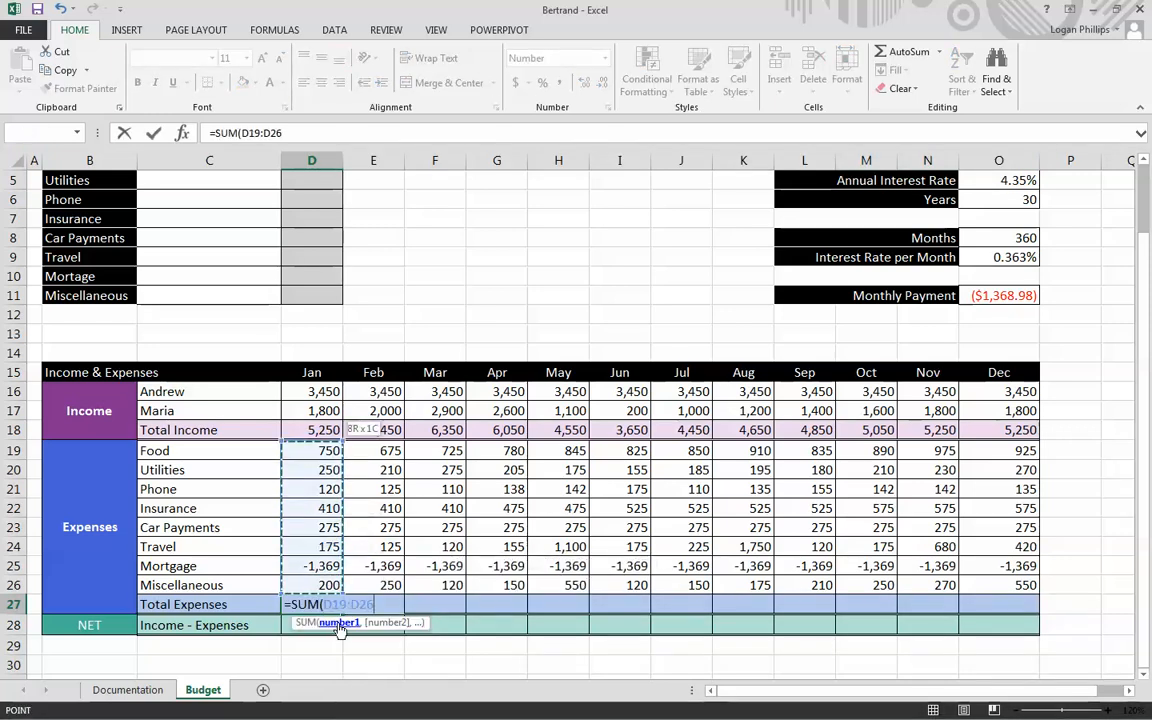
{"action": "type", "text": ")"}
{"action": "key", "text": "ctrl+Return"}
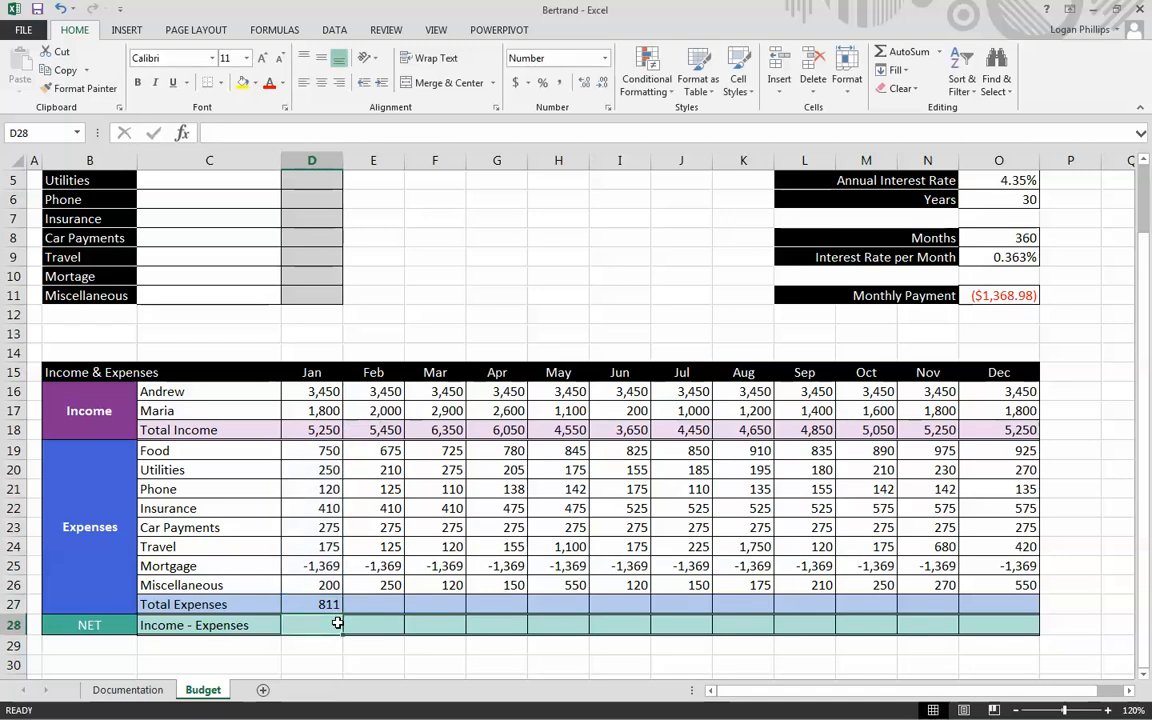
- Copy the January Total Expenses formula in D27 across the row through December (D27:O27)
{"action": "key", "text": "ctrl+c"}
{"action": "key", "text": "shift+Right"}
{"action": "key", "text": "shift+Right"}
{"action": "key", "text": "shift+Right"}
{"action": "key", "text": "shift+Right"}
{"action": "key", "text": "shift+Right"}
{"action": "key", "text": "shift+Right"}
{"action": "key", "text": "shift+Right"}
{"action": "key", "text": "shift+Right"}
{"action": "key", "text": "shift+Right"}
{"action": "key", "text": "shift+Right"}
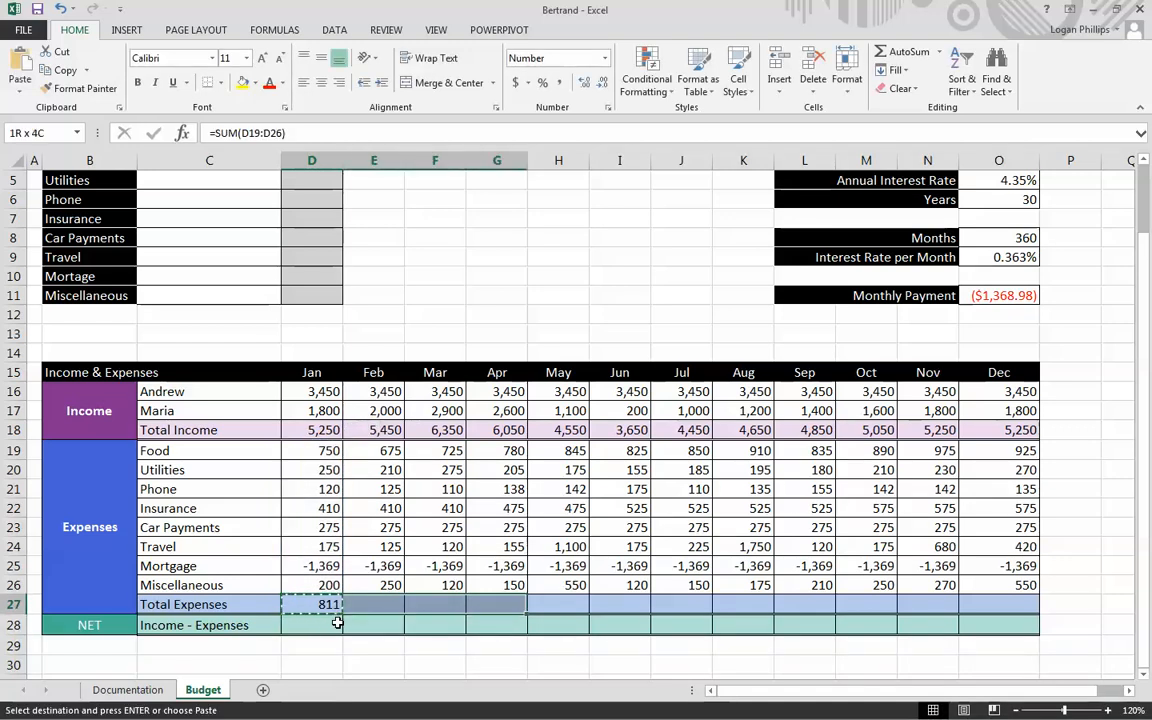
{"action": "key", "text": "shift+Right"}
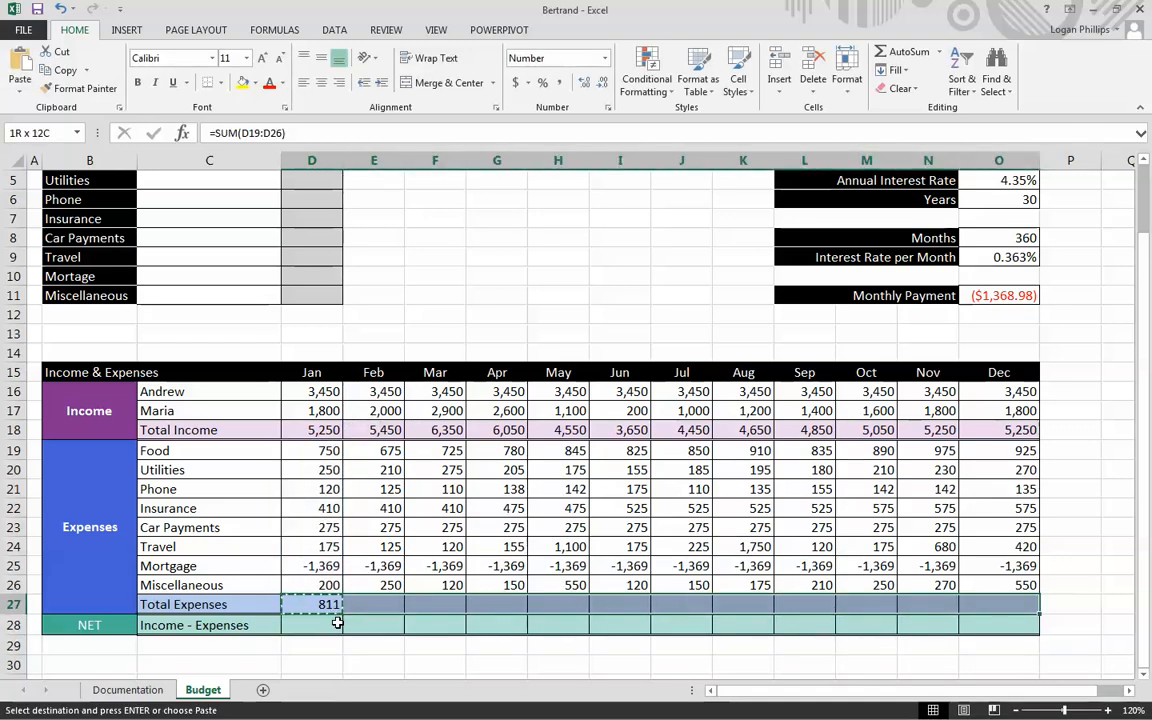
{"action": "key", "text": "Return"}
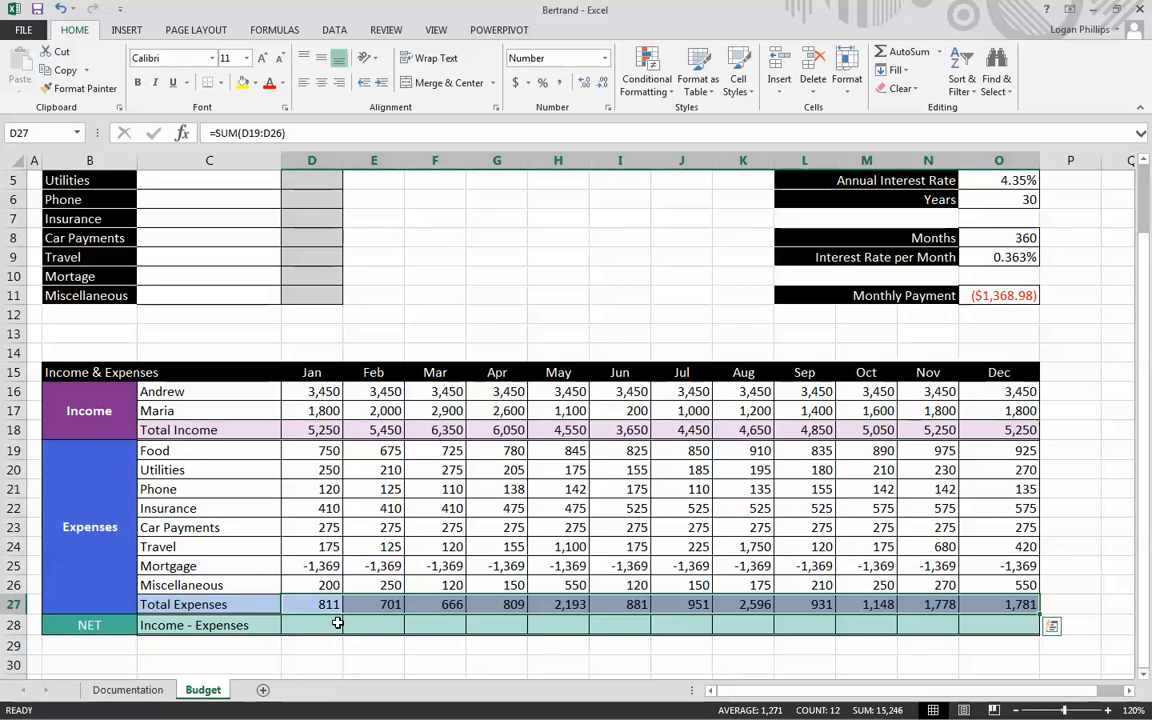
- Calculate January's net amount in D28 by subtracting total expenses from total income with =D18-D27
{"action": "left_click_drag", "start_coordinate": [326, 625], "coordinate": [1011, 625]}
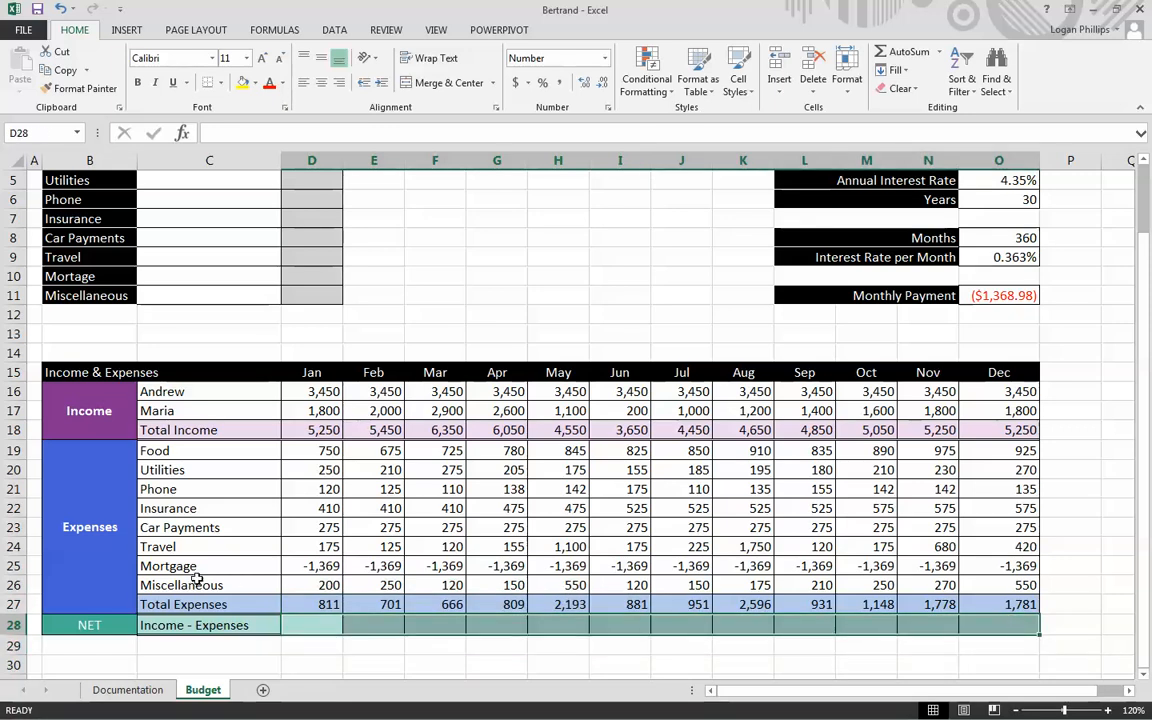
{"action": "left_click", "coordinate": [324, 622]}
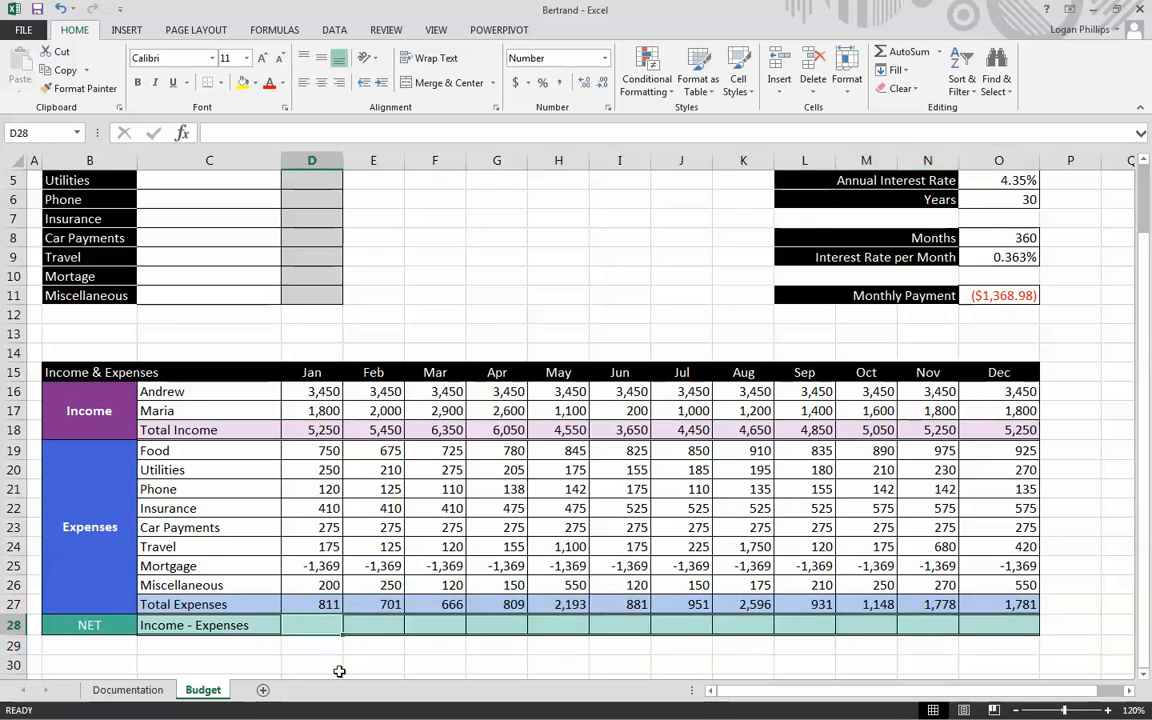
{"action": "type", "text": "="}
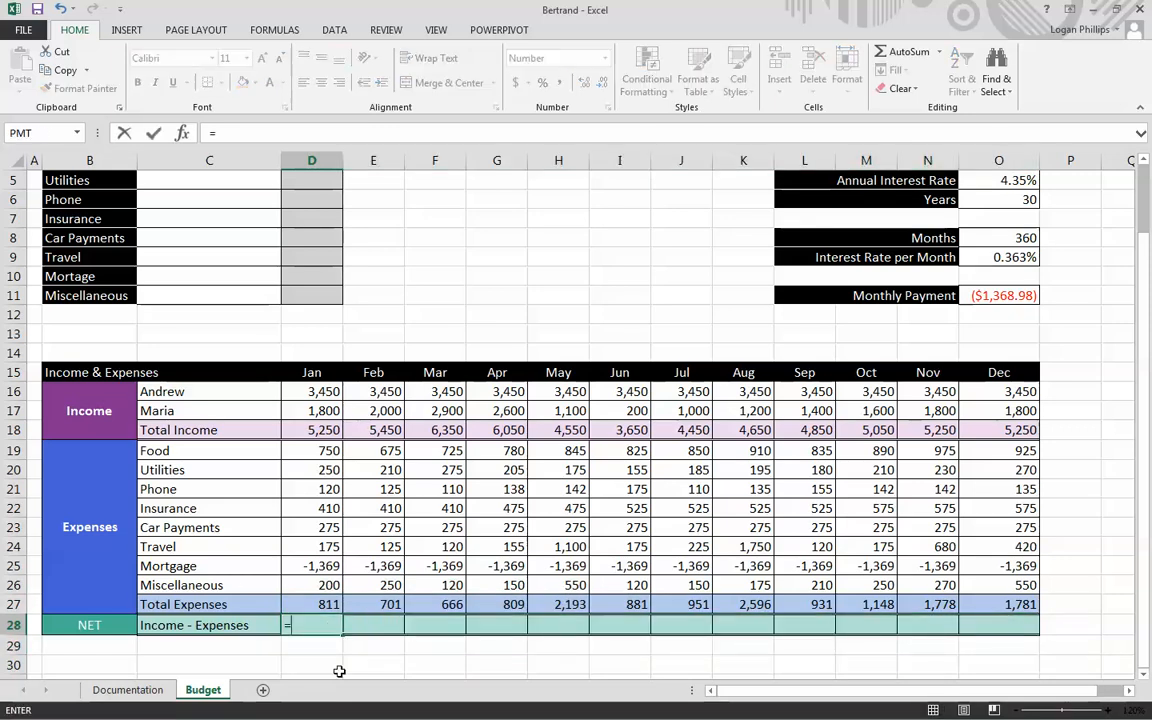
{"action": "key", "text": "Up"}
{"action": "key", "text": "Up"}
{"action": "key", "text": "Up"}
{"action": "key", "text": "Up"}
{"action": "key", "text": "Up"}
{"action": "key", "text": "Up"}
{"action": "key", "text": "Up"}
{"action": "key", "text": "Up"}
{"action": "key", "text": "Up"}
{"action": "key", "text": "Up"}
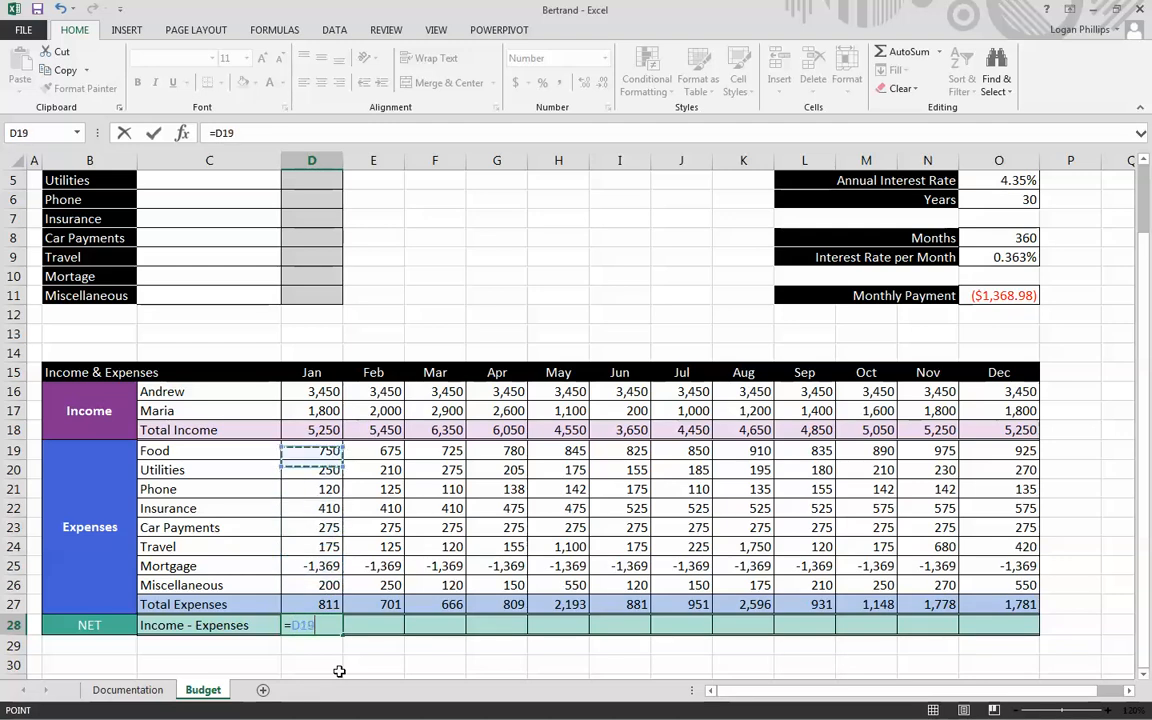
{"action": "type", "text": "-"}
{"action": "key", "text": "Up"}
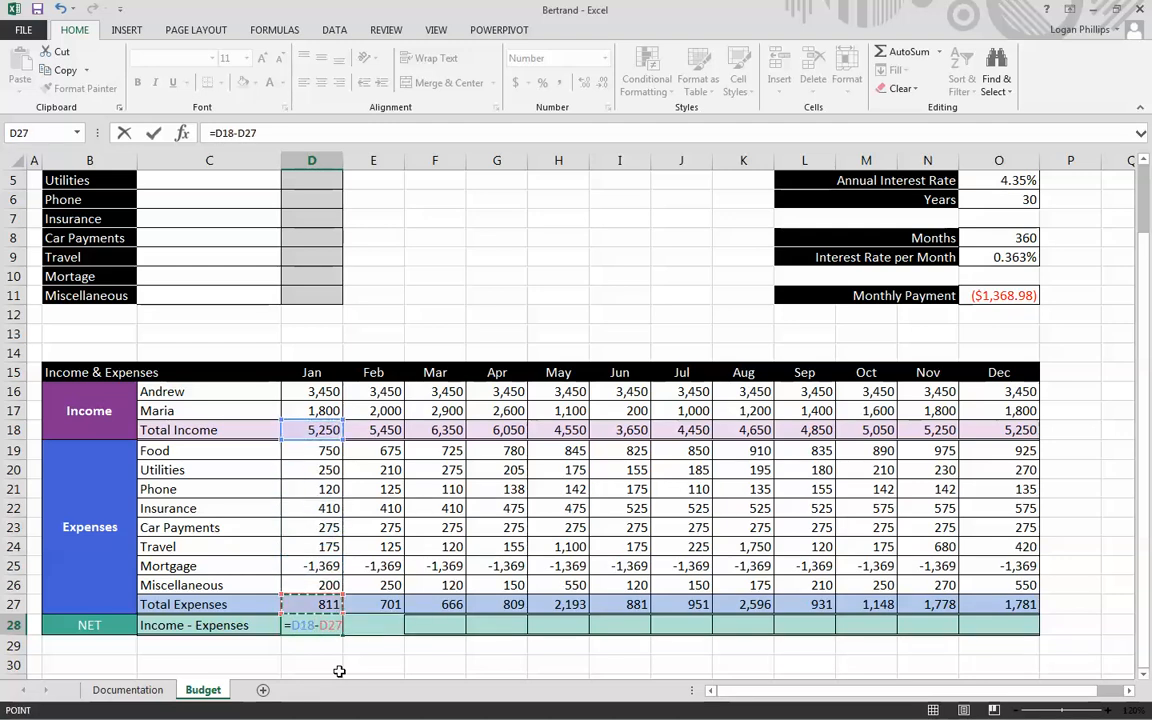
{"action": "key", "text": "Return"}
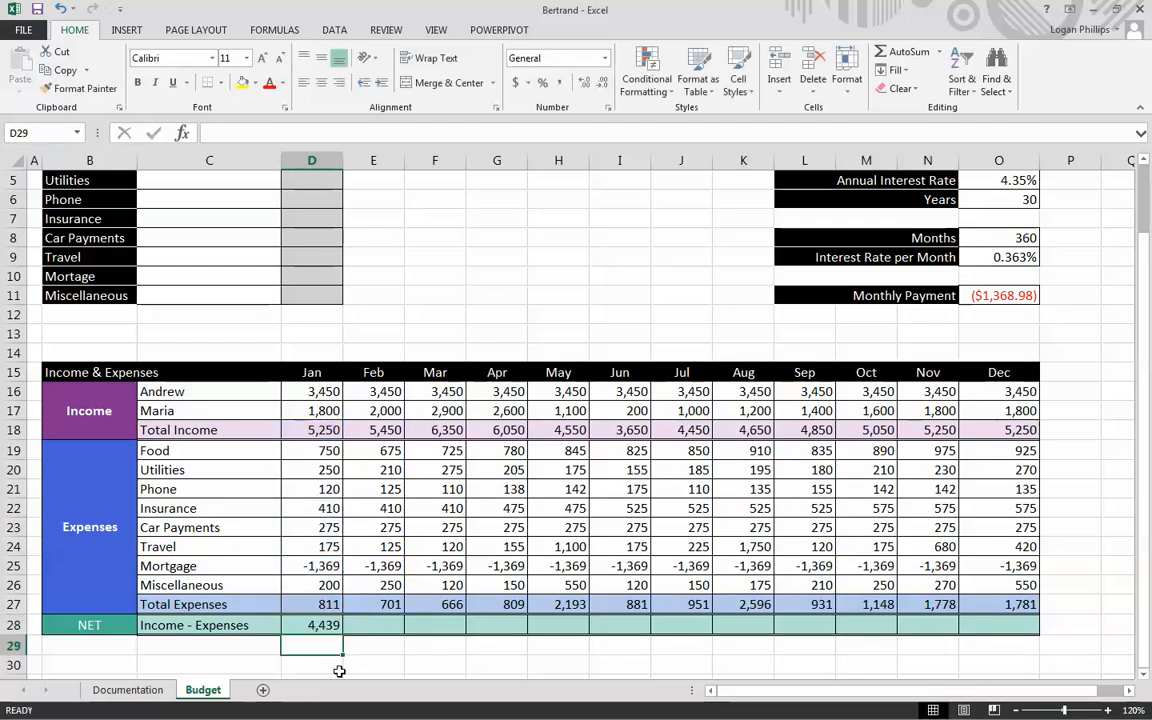
- Copy the January net formula in D28 across the Income - Expenses row through December (D28:O28)
{"action": "key", "text": "Up"}
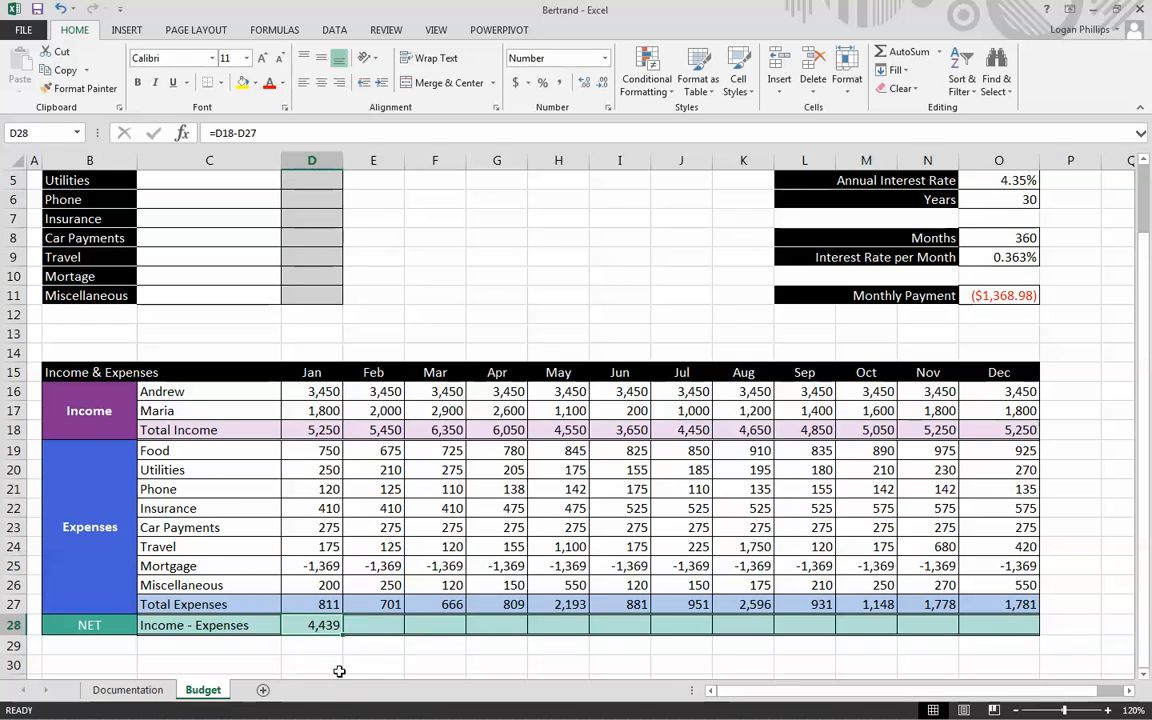
{"action": "key", "text": "ctrl+c"}
{"action": "key", "text": "shift+Right"}
{"action": "key", "text": "shift+Right"}
{"action": "key", "text": "shift+Right"}
{"action": "key", "text": "shift+Right"}
{"action": "key", "text": "shift+Right"}
{"action": "key", "text": "shift+Right"}
{"action": "key", "text": "shift+Right"}
{"action": "key", "text": "shift+Right"}
{"action": "key", "text": "shift+Right"}
{"action": "key", "text": "shift+Right"}
{"action": "key", "text": "shift+Right"}
{"action": "key", "text": "shift+Right"}
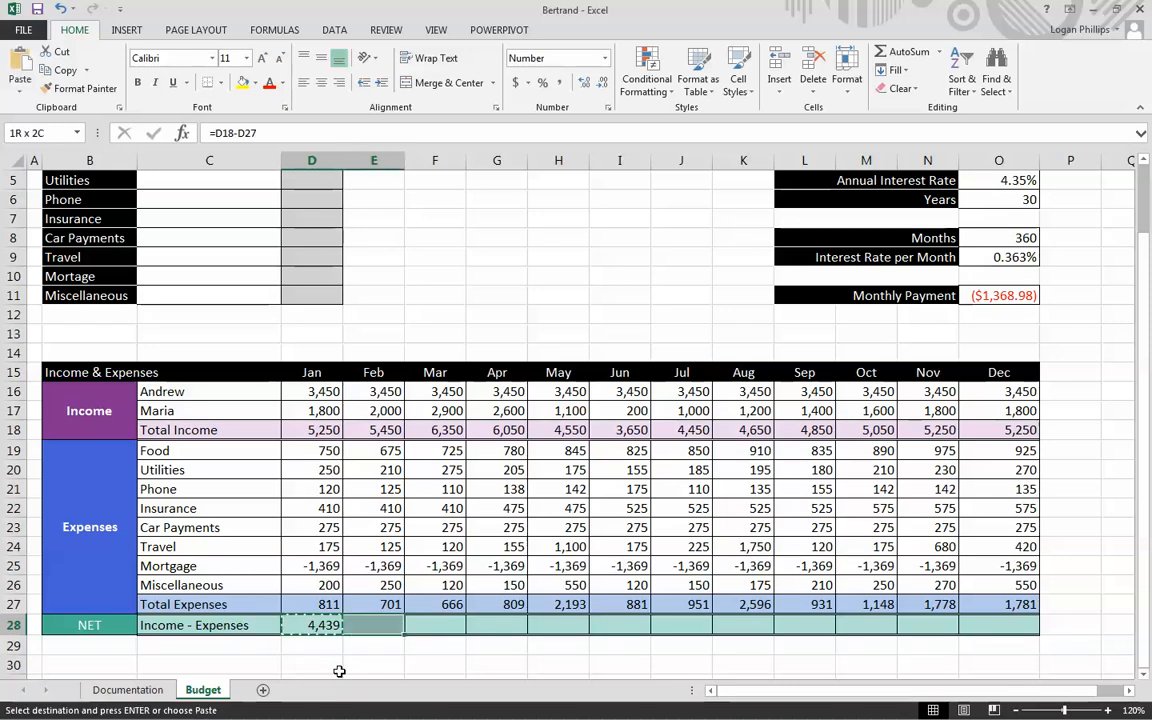
{"action": "key", "text": "shift+Left"}
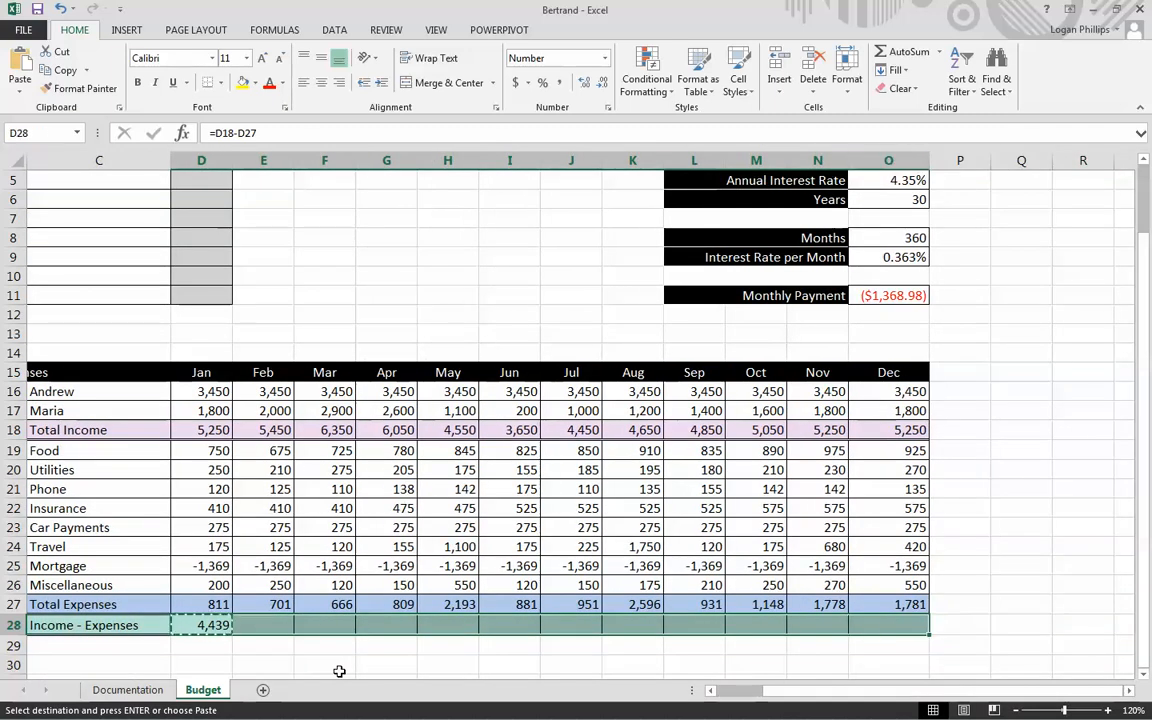
{"action": "key", "text": "Return"}
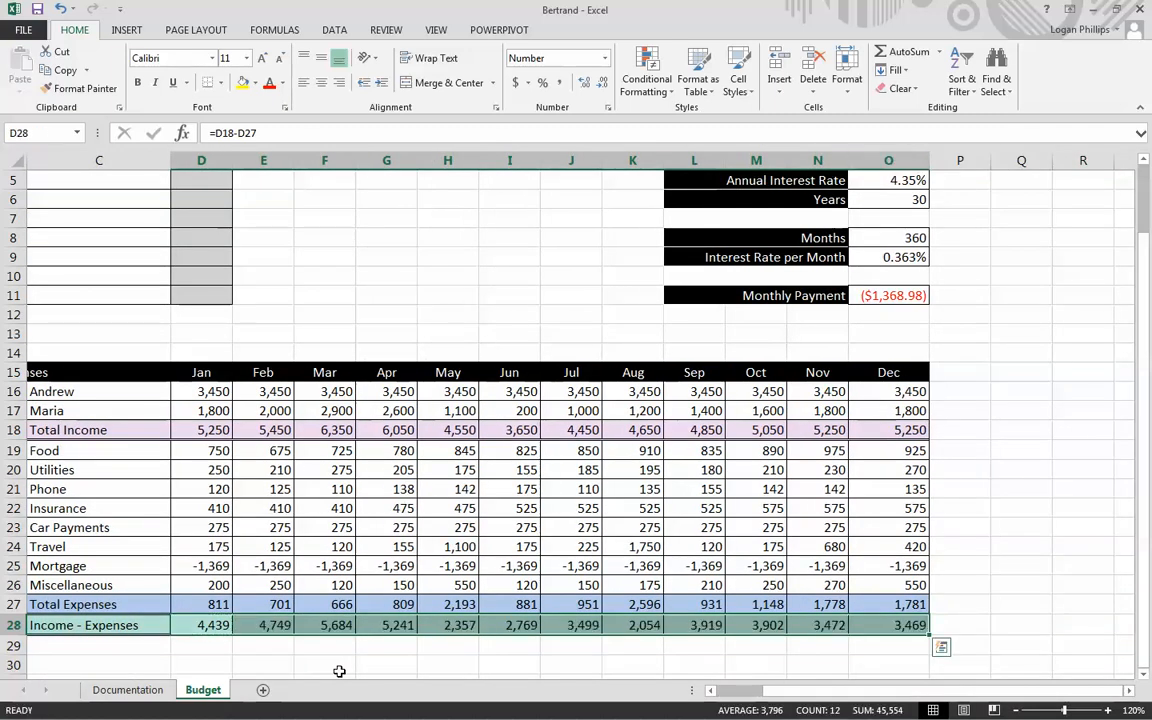
- Calculate the average monthly Food expense in C4 with the AVERAGE function over January through December, =AVERAGE(D19:O19)
{"action": "scroll", "coordinate": [190, 586], "scroll_direction": "up", "scroll_amount": 2}
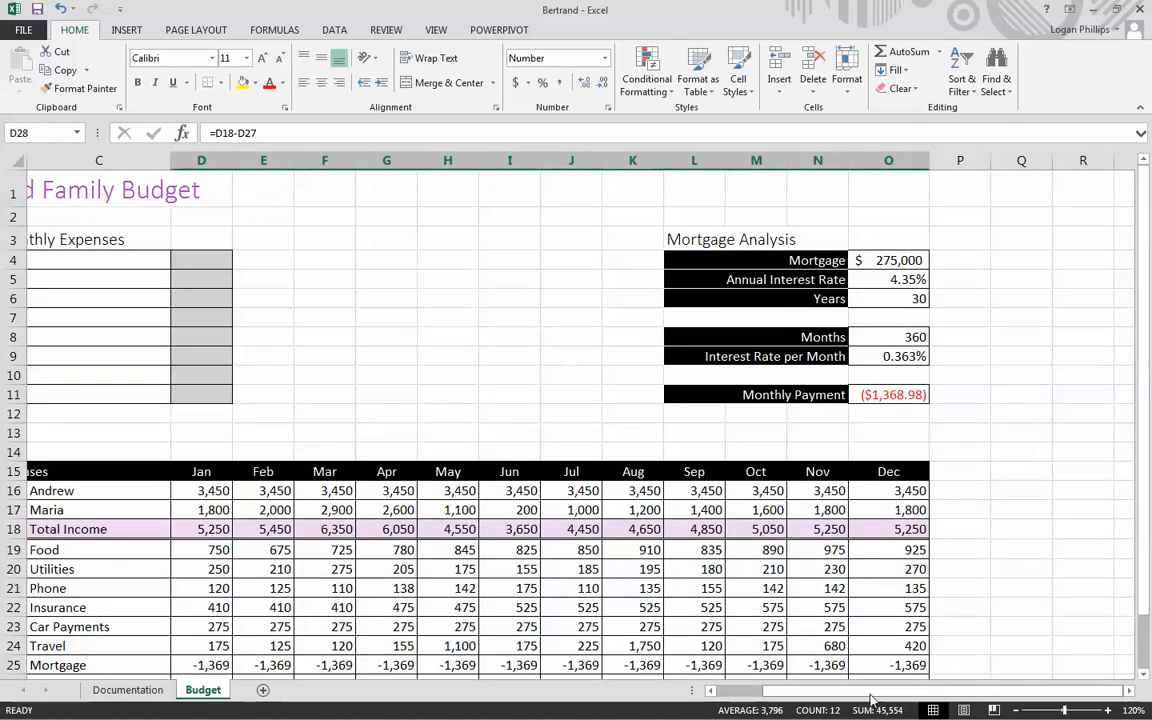
{"action": "left_click_drag", "start_coordinate": [965, 693], "coordinate": [777, 697]}
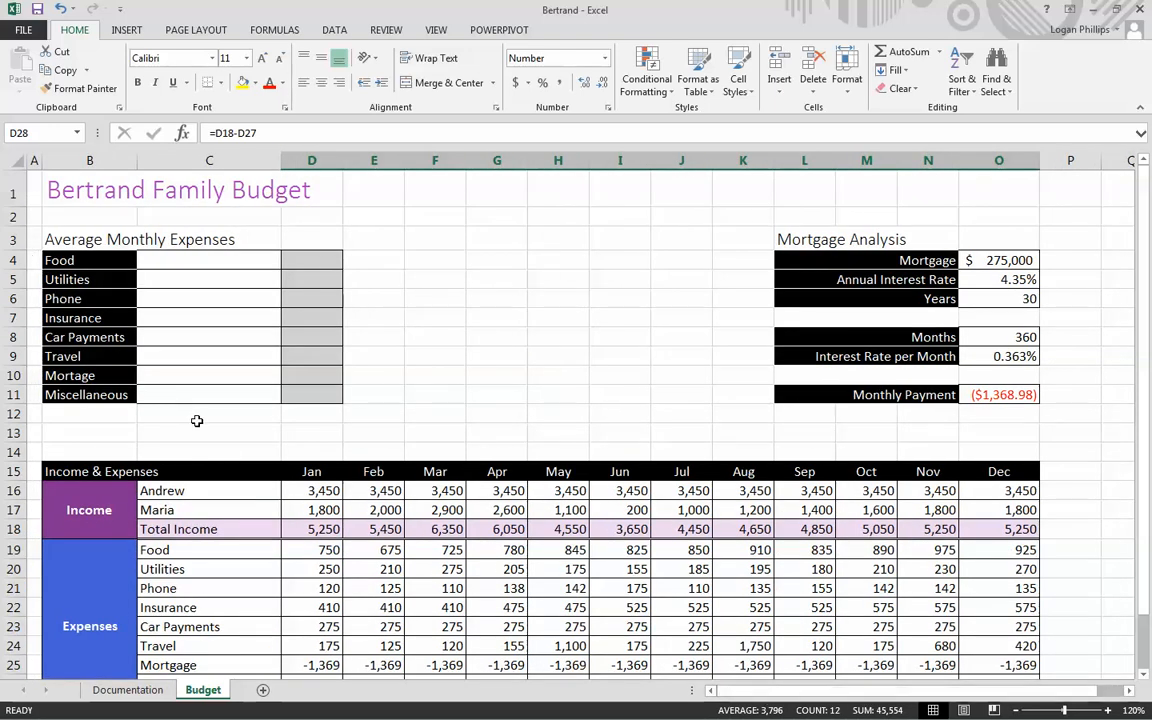
{"action": "left_click_drag", "start_coordinate": [210, 260], "coordinate": [220, 386]}
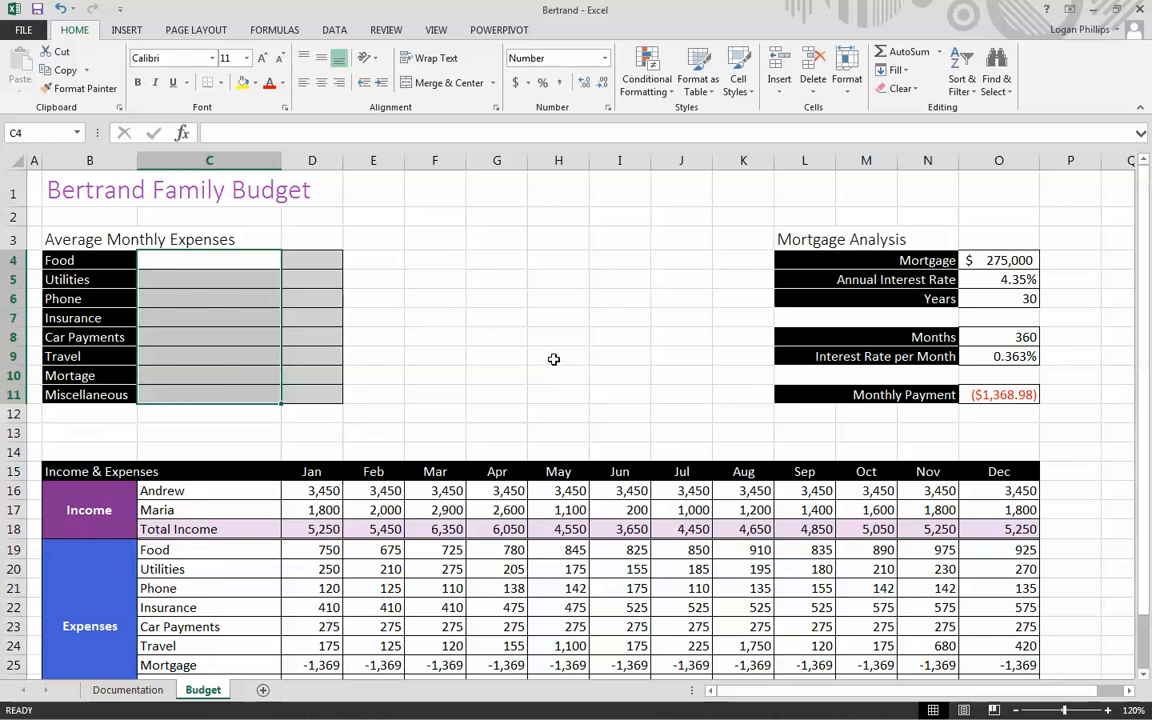
{"action": "scroll", "coordinate": [553, 358], "scroll_direction": "down", "scroll_amount": 1}
{"action": "scroll", "coordinate": [546, 335], "scroll_direction": "up", "scroll_amount": 1}
{"action": "left_click", "coordinate": [542, 310]}
{"action": "left_click", "coordinate": [162, 258]}
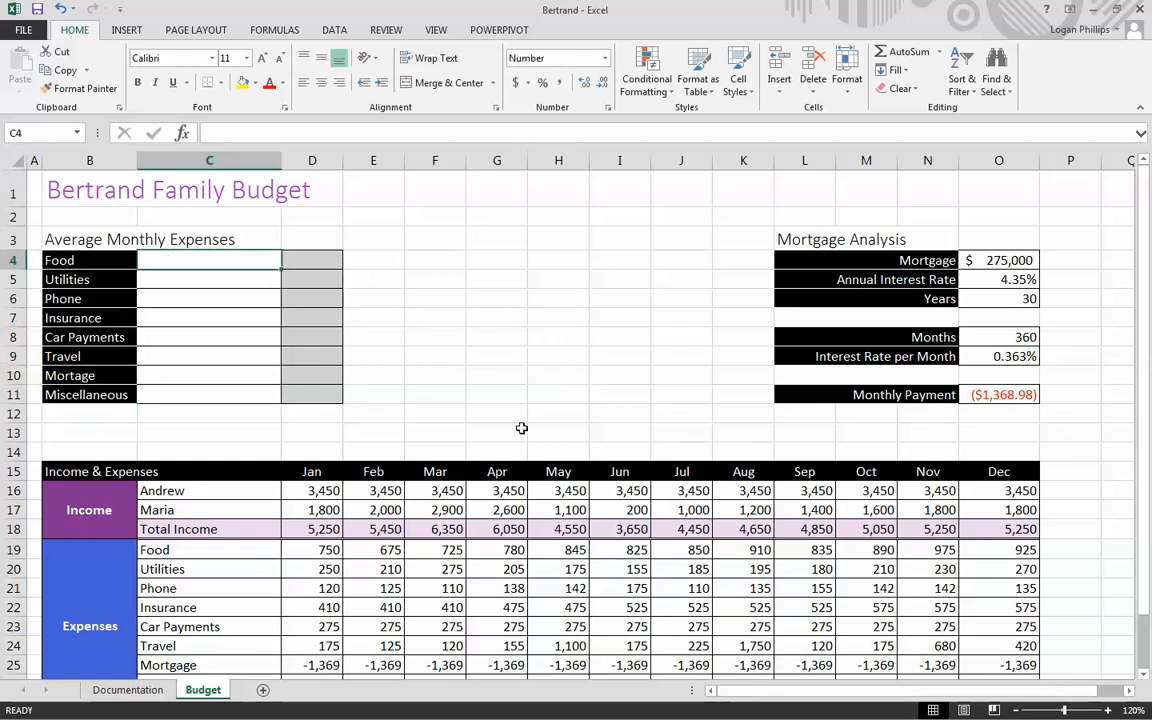
{"action": "type", "text": "="}
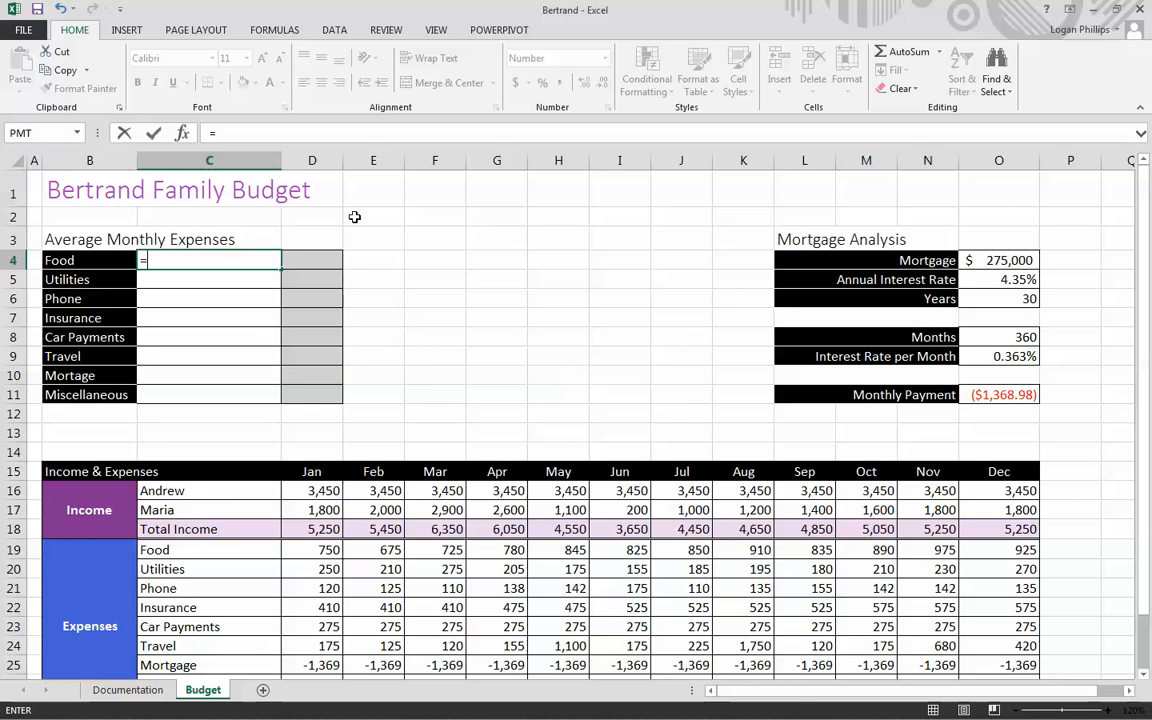
{"action": "left_click", "coordinate": [181, 133]}
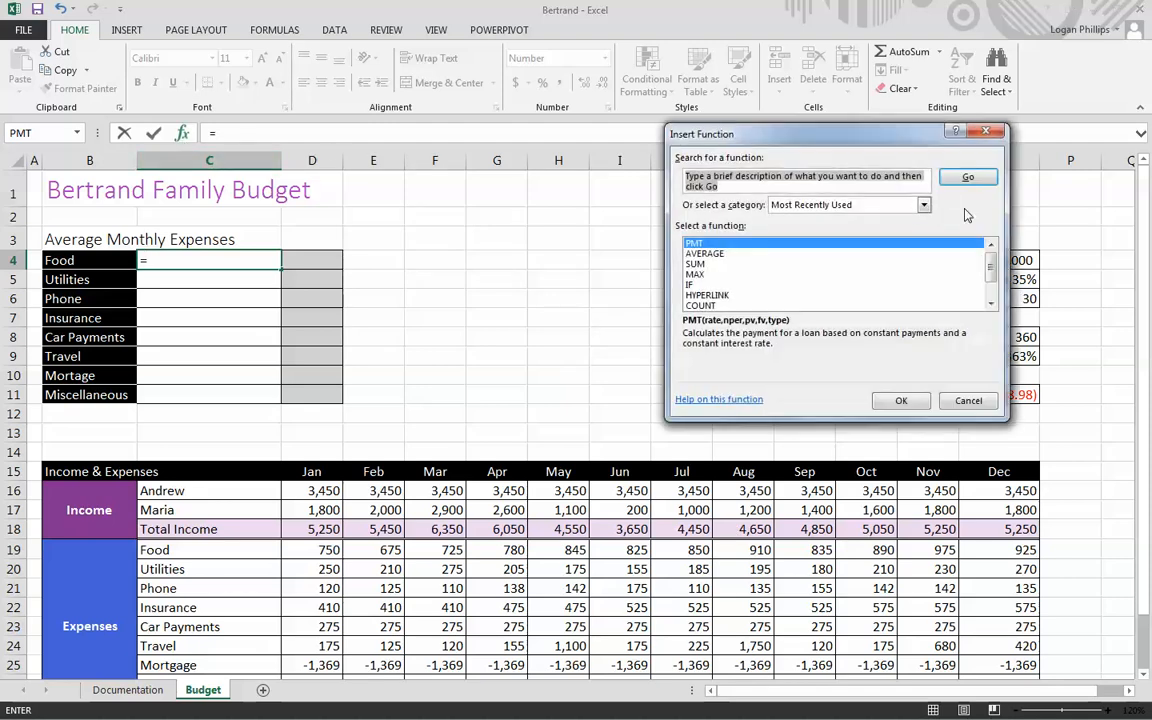
{"action": "left_click", "coordinate": [714, 255]}
{"action": "left_click", "coordinate": [900, 400]}
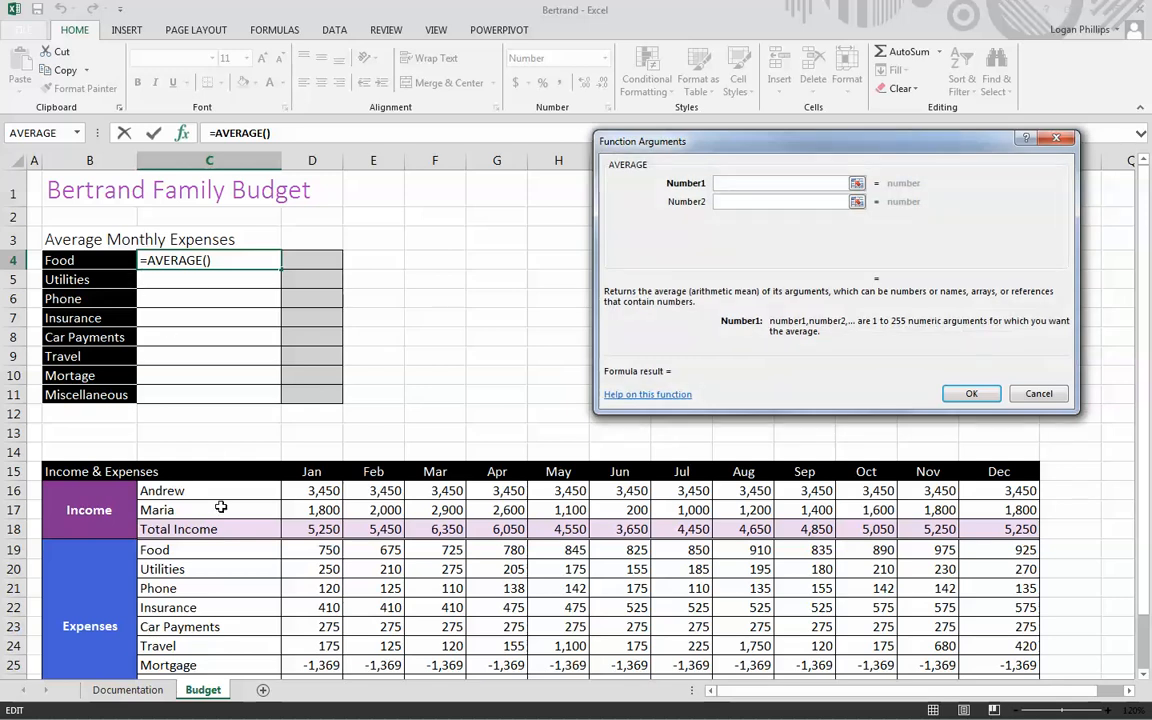
{"action": "left_click", "coordinate": [306, 548]}
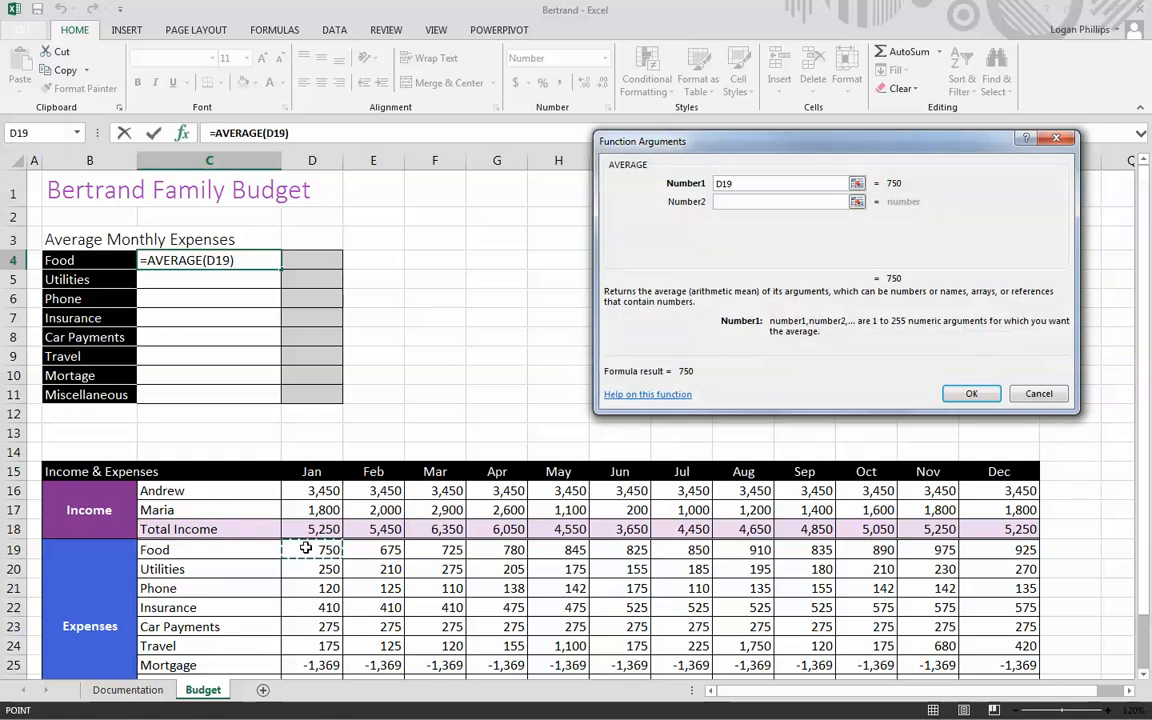
{"action": "left_click_drag", "start_coordinate": [306, 548], "coordinate": [1000, 546]}
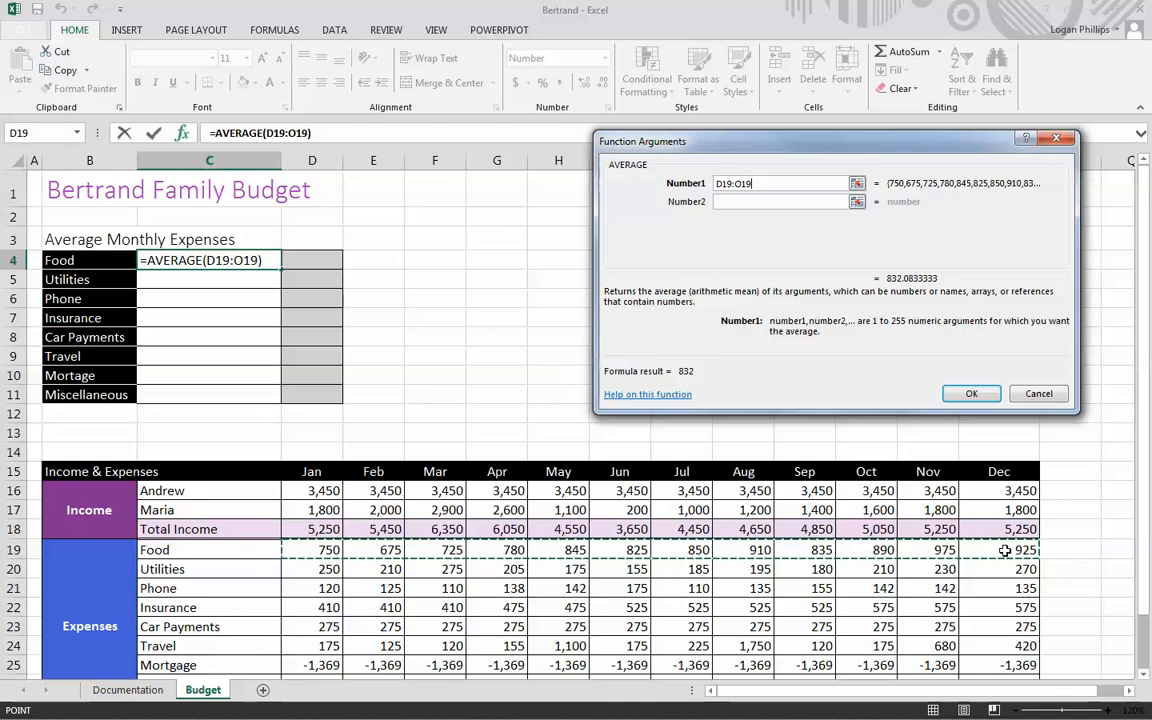
{"action": "left_click", "coordinate": [966, 393]}
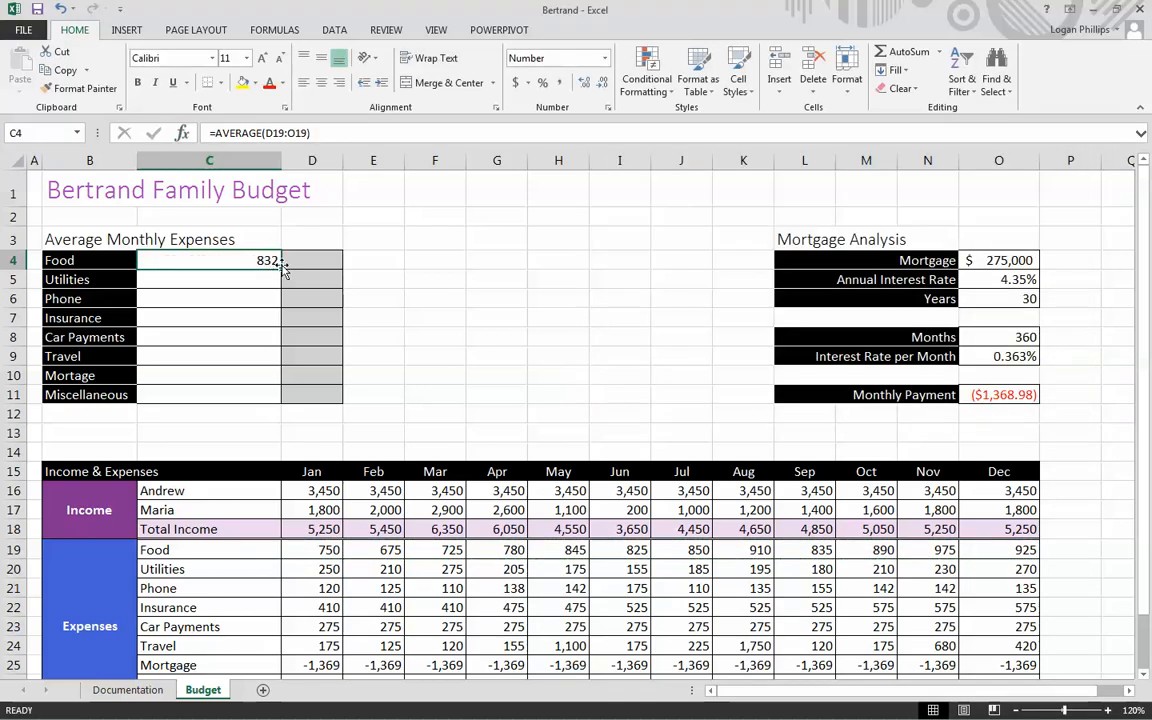
- Copy the Food average formula in C4 down the Average Monthly Expenses list through Miscellaneous (C4:C11)
{"action": "left_click_drag", "start_coordinate": [281, 268], "coordinate": [276, 399]}
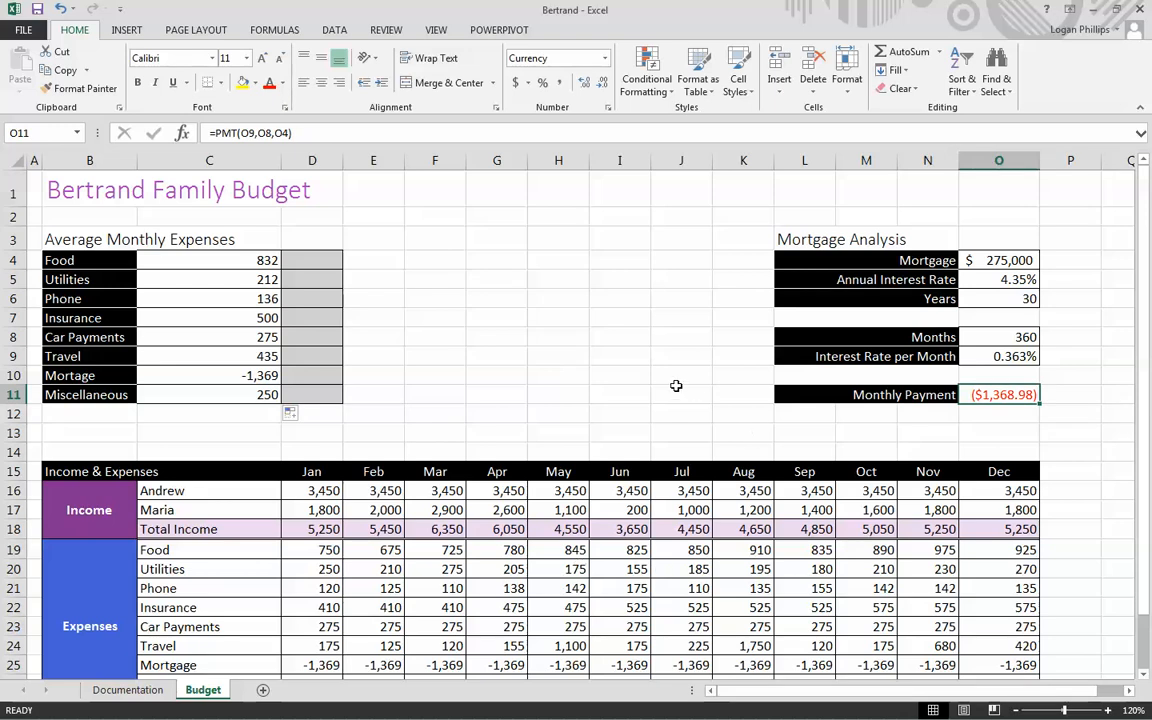
{"action": "left_click", "coordinate": [676, 387]}
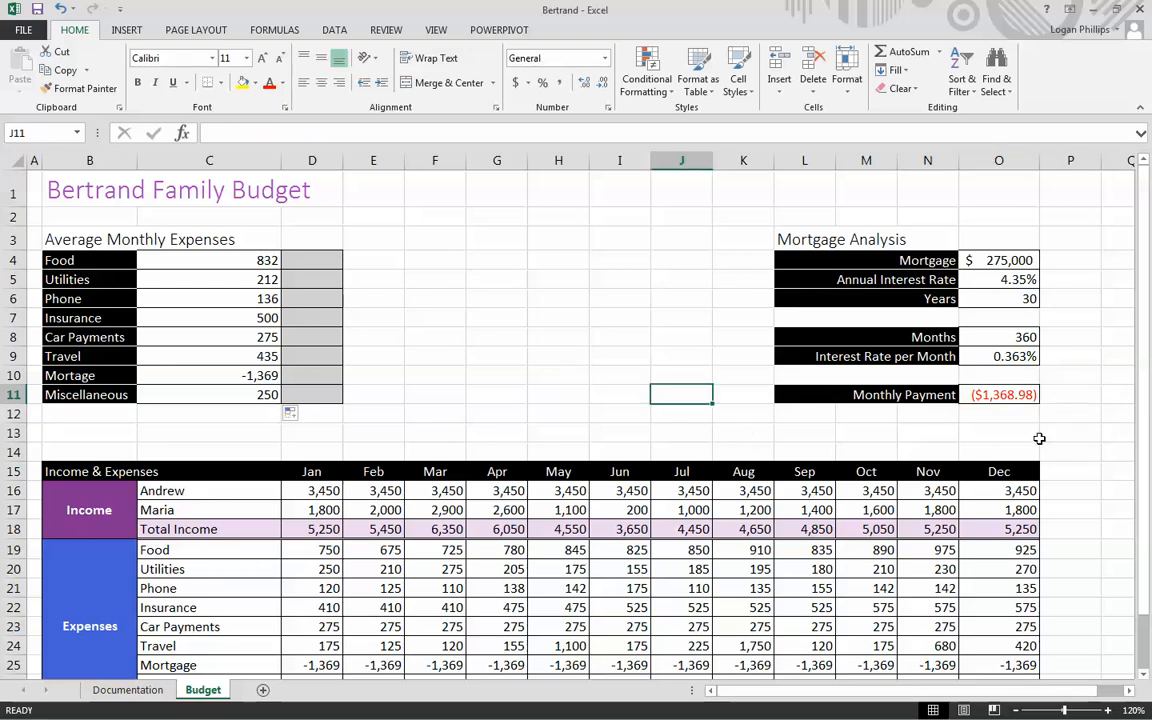
{"action": "left_click", "coordinate": [1060, 433]}
- Reverse the sign of the Monthly Payment in O11 by changing its formula to =-1*PMT(O9,O8,O4)
{"action": "scroll", "coordinate": [1046, 437], "scroll_direction": "down", "scroll_amount": 1}
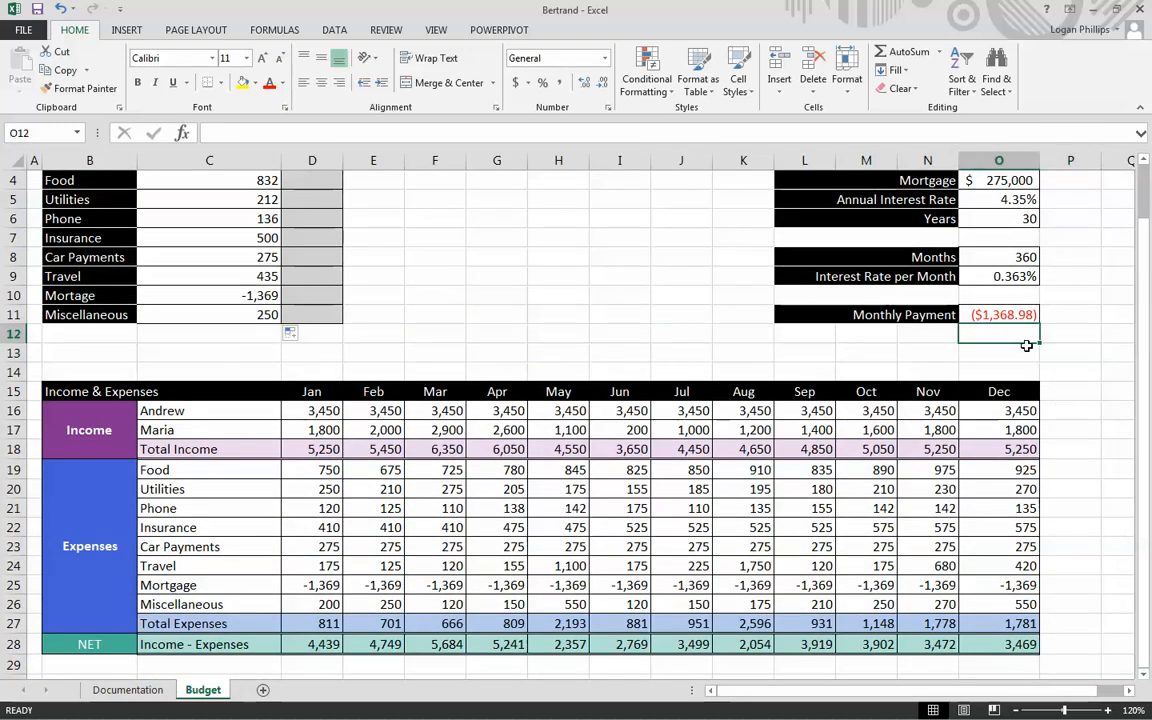
{"action": "left_click", "coordinate": [1008, 315]}
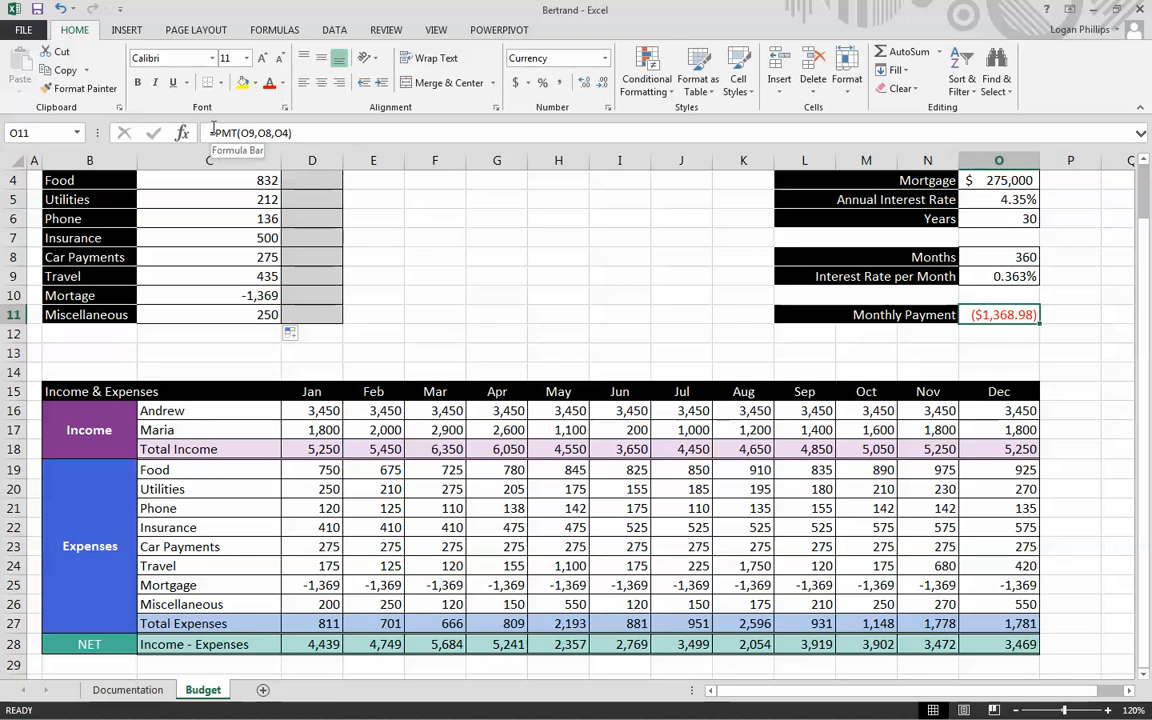
{"action": "left_click", "coordinate": [213, 130]}
{"action": "type", "text": "1"}
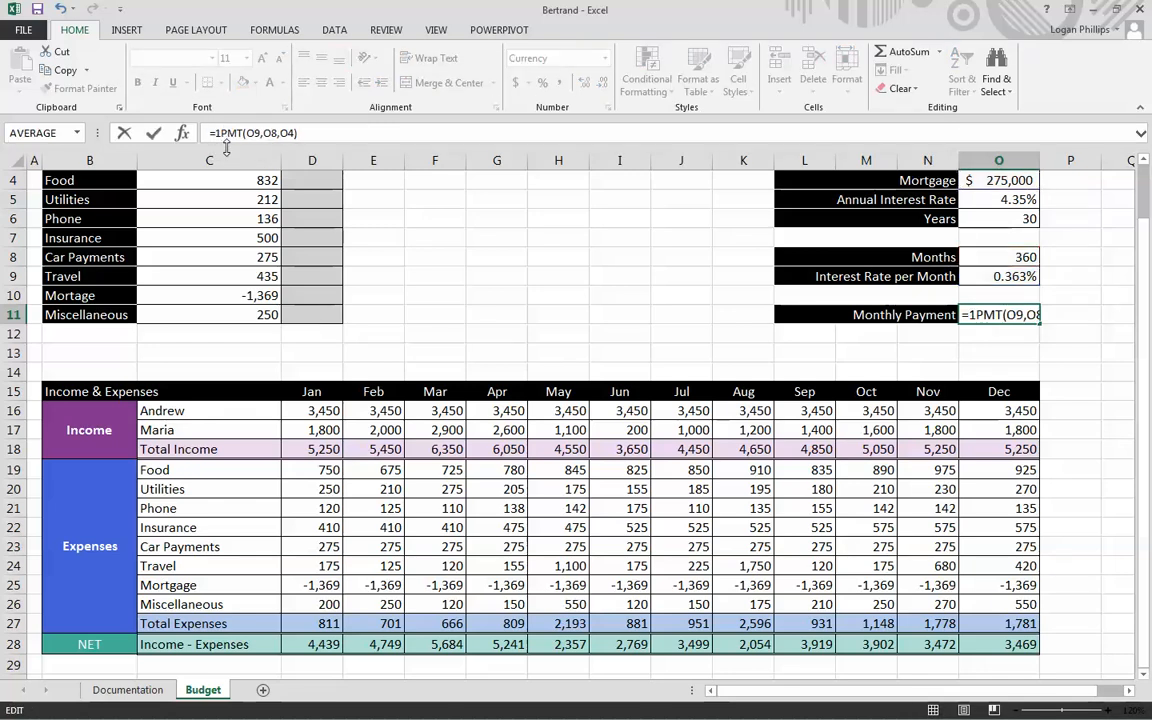
{"action": "type", "text": "*"}
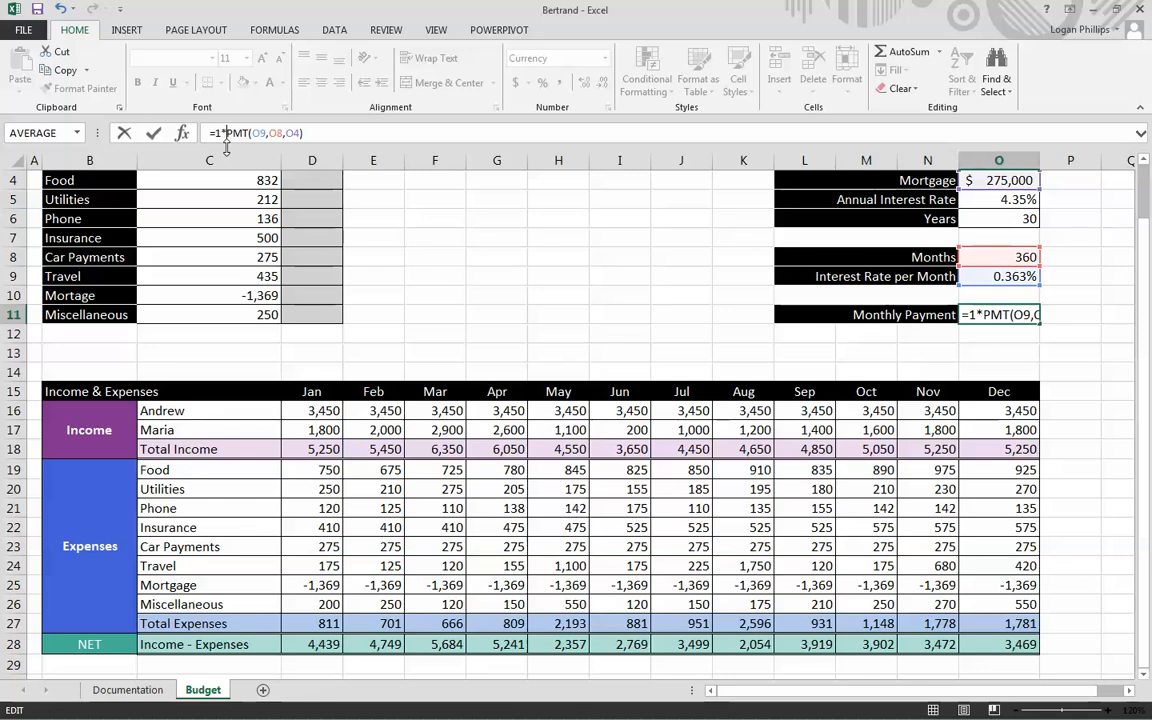
{"action": "key", "text": "Return"}
{"action": "key", "text": "Up"}
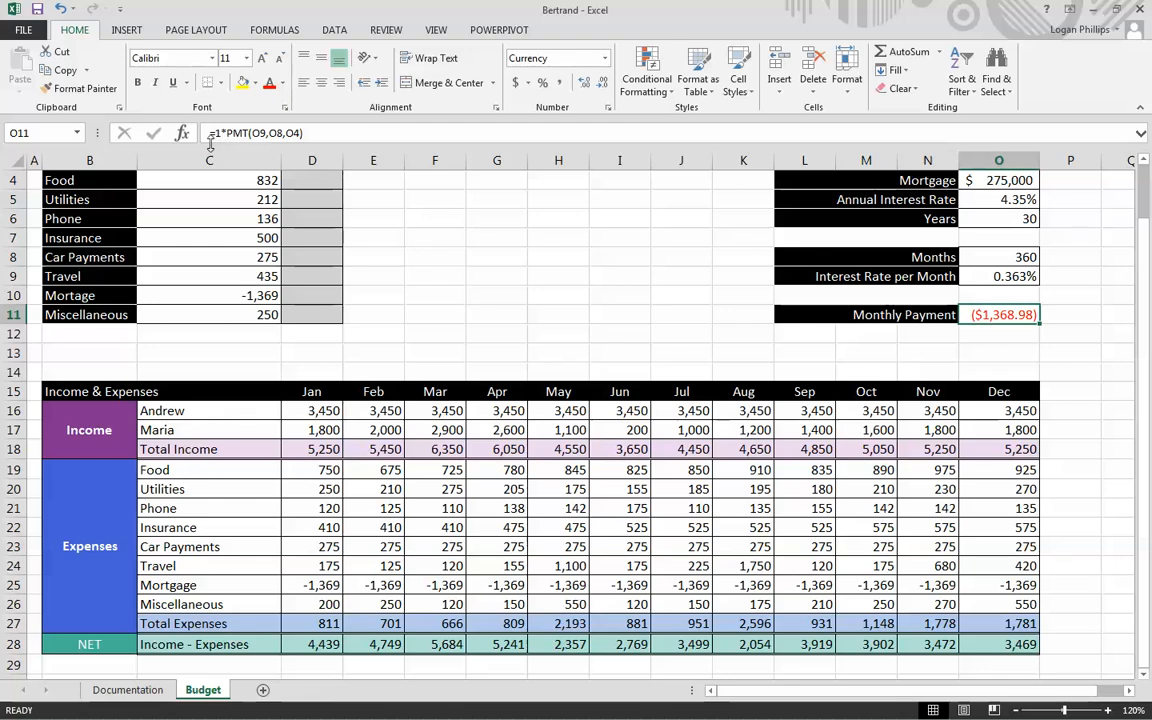
{"action": "left_click", "coordinate": [217, 133]}
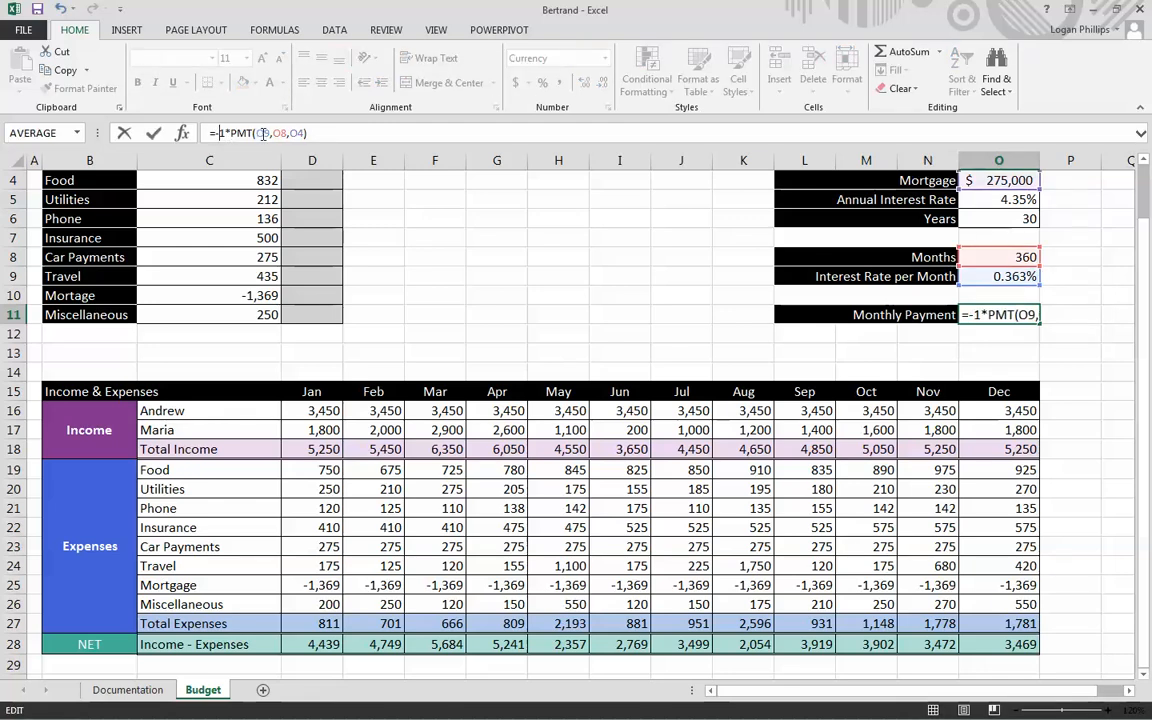
{"action": "key", "text": "Return"}
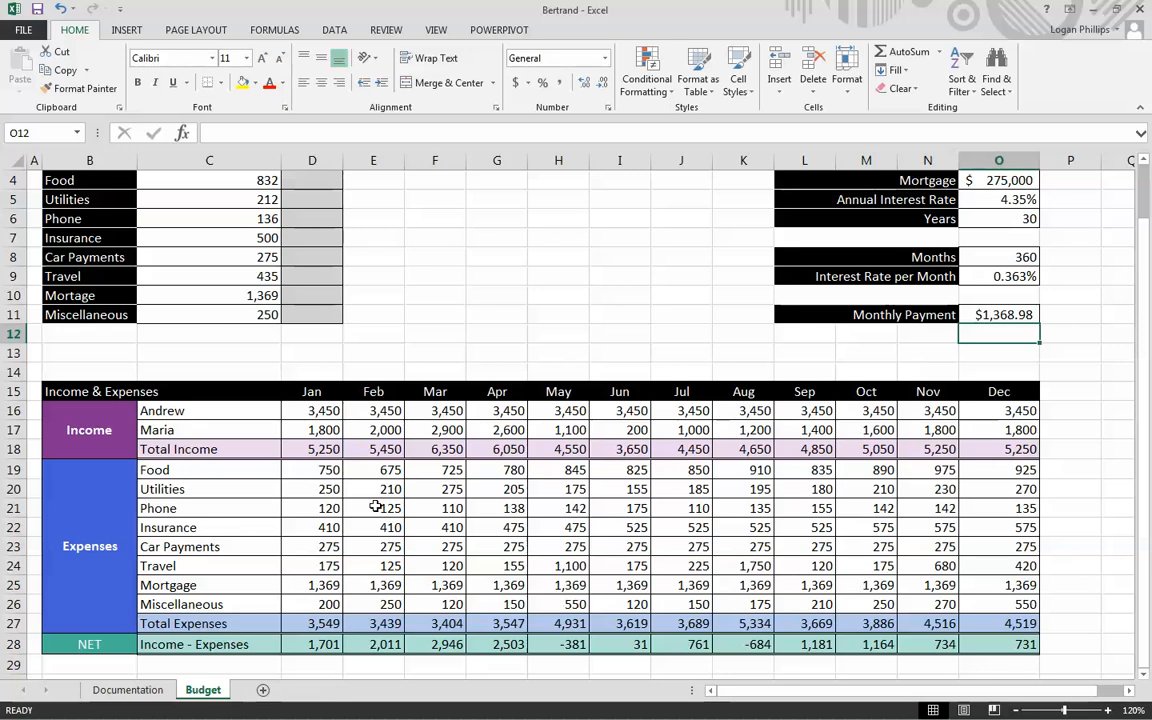
{"action": "scroll", "coordinate": [386, 432], "scroll_direction": "up", "scroll_amount": 1}
{"action": "scroll", "coordinate": [386, 432], "scroll_direction": "down", "scroll_amount": 1}
{"action": "scroll", "coordinate": [424, 625], "scroll_direction": "up", "scroll_amount": 1}
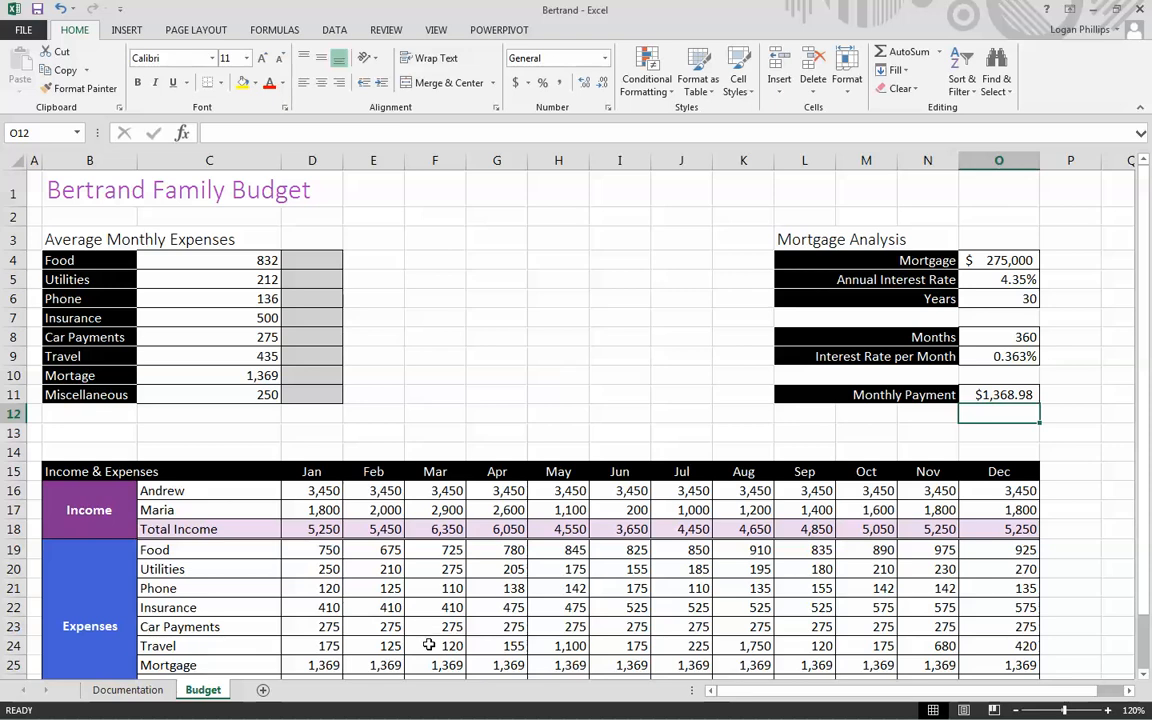
{"action": "left_click", "coordinate": [372, 312]}
{"action": "left_click_drag", "start_coordinate": [311, 259], "coordinate": [313, 392]}
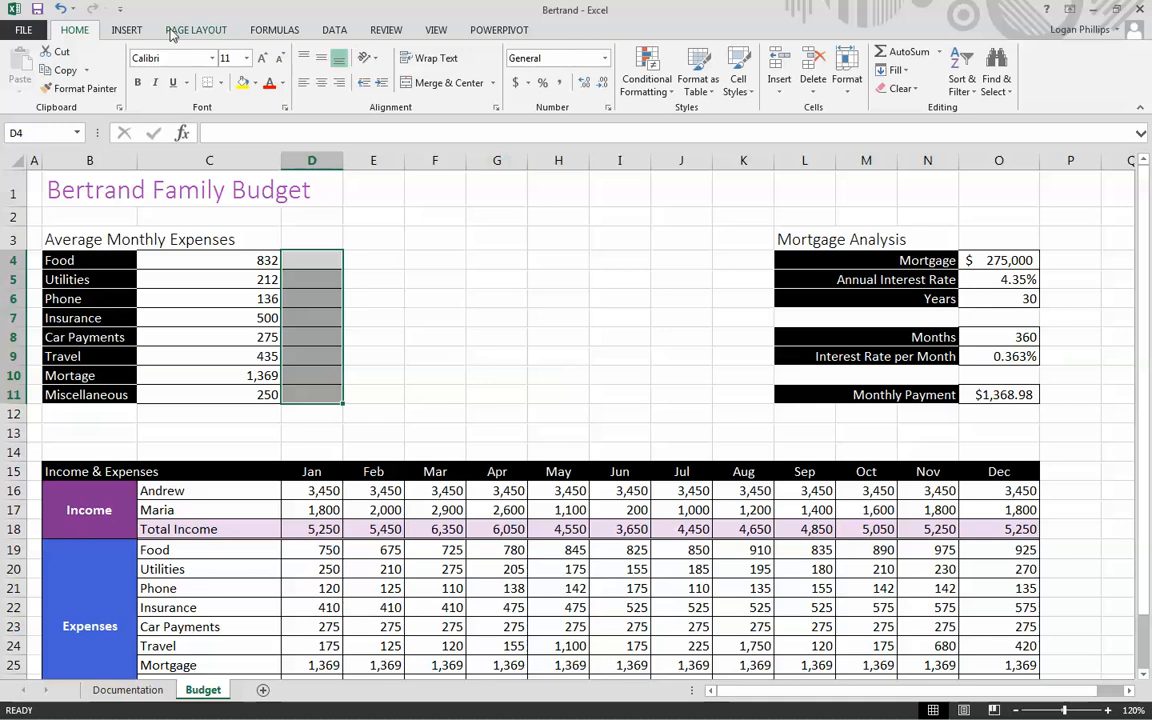
{"action": "left_click", "coordinate": [131, 31]}
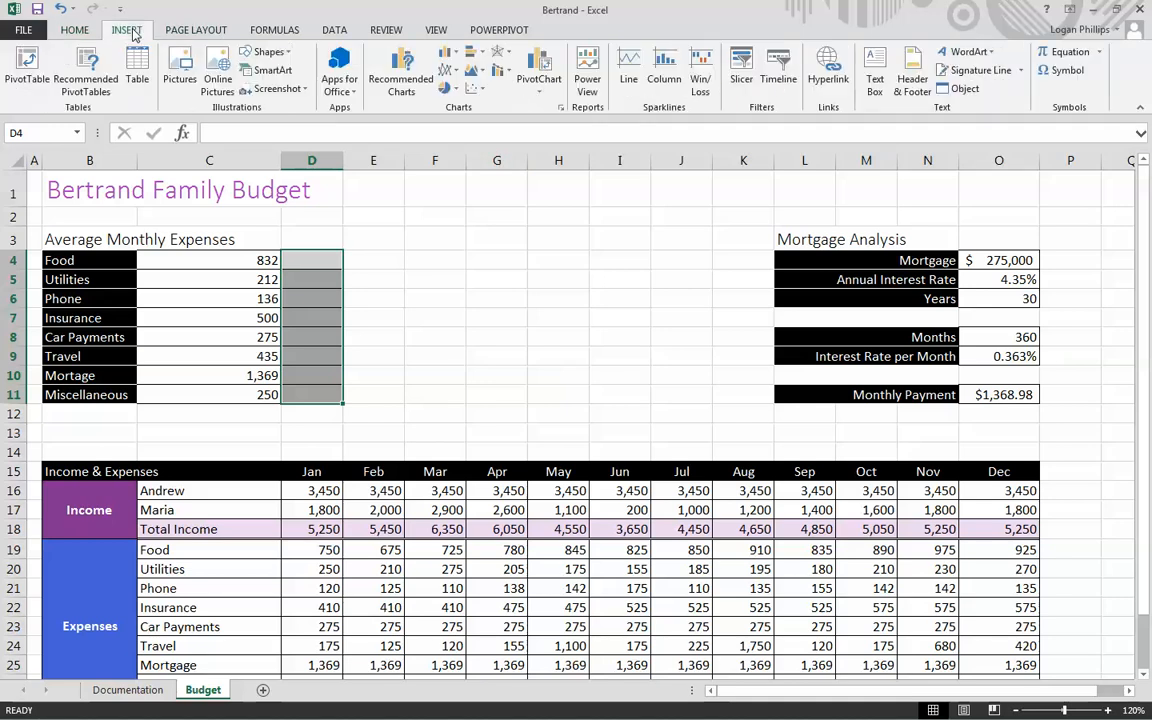
{"action": "left_click", "coordinate": [434, 317]}
- Add data bar conditional formatting to the average monthly expense values in C4:C11
{"action": "left_click_drag", "start_coordinate": [242, 259], "coordinate": [264, 394]}
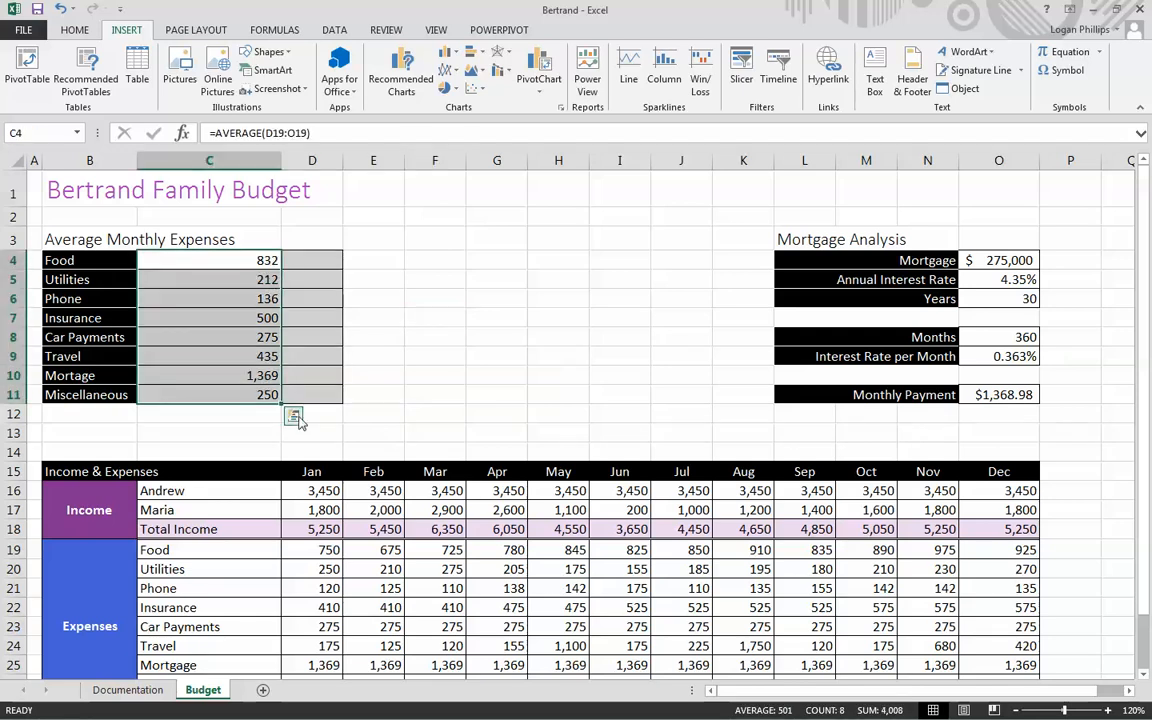
{"action": "left_click", "coordinate": [294, 418]}
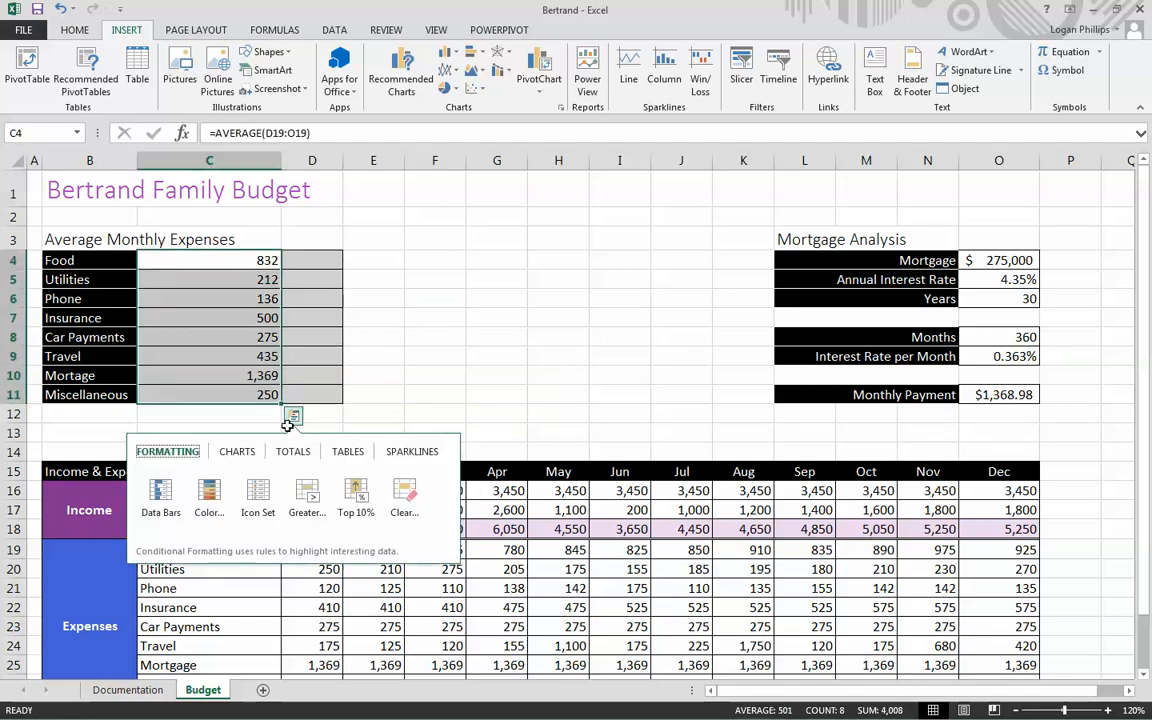
{"action": "left_click", "coordinate": [178, 491]}
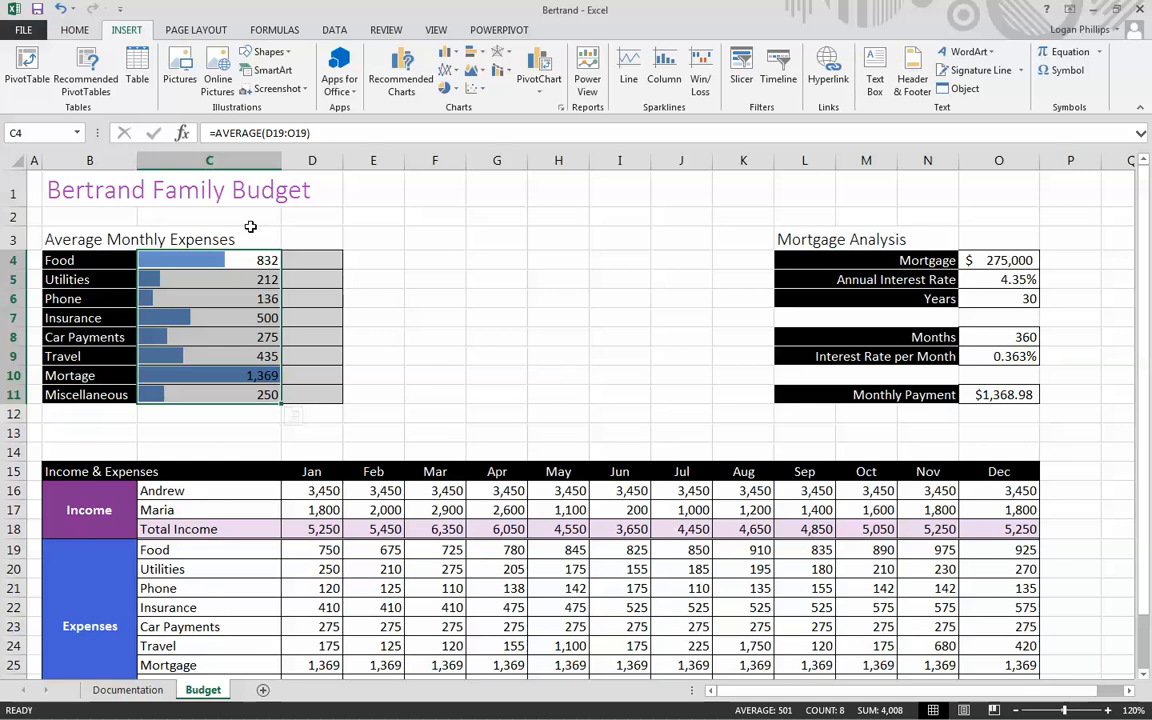
{"action": "left_click", "coordinate": [293, 419]}
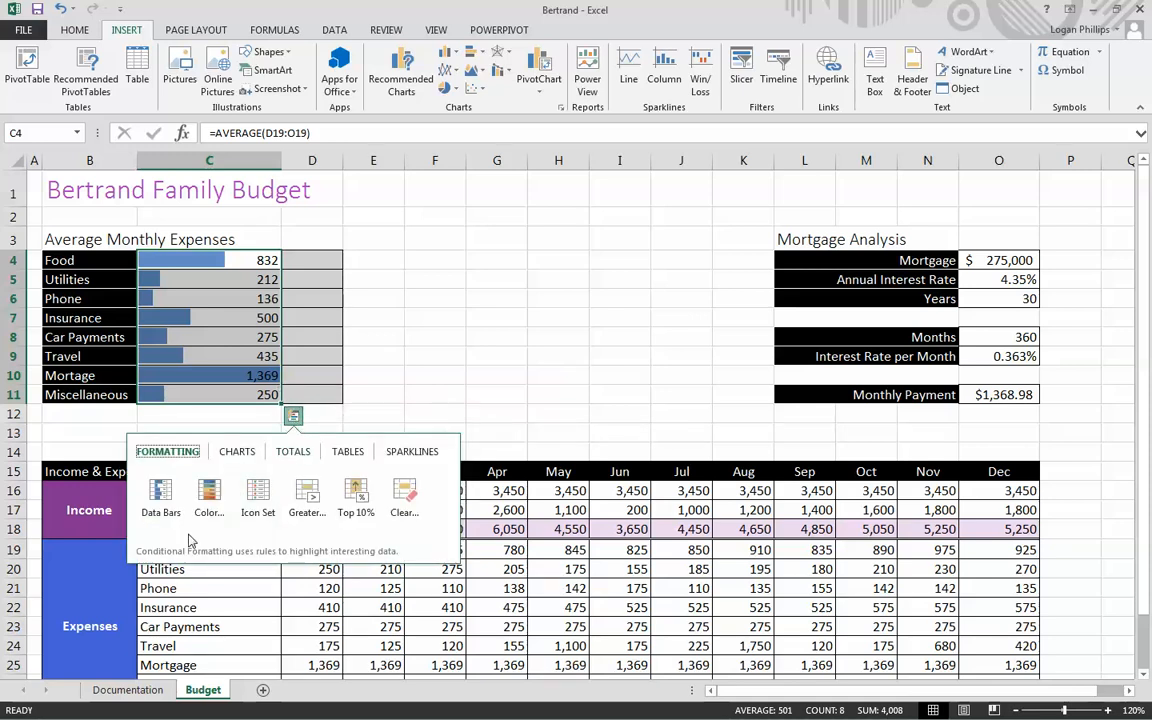
{"action": "left_click", "coordinate": [176, 519]}
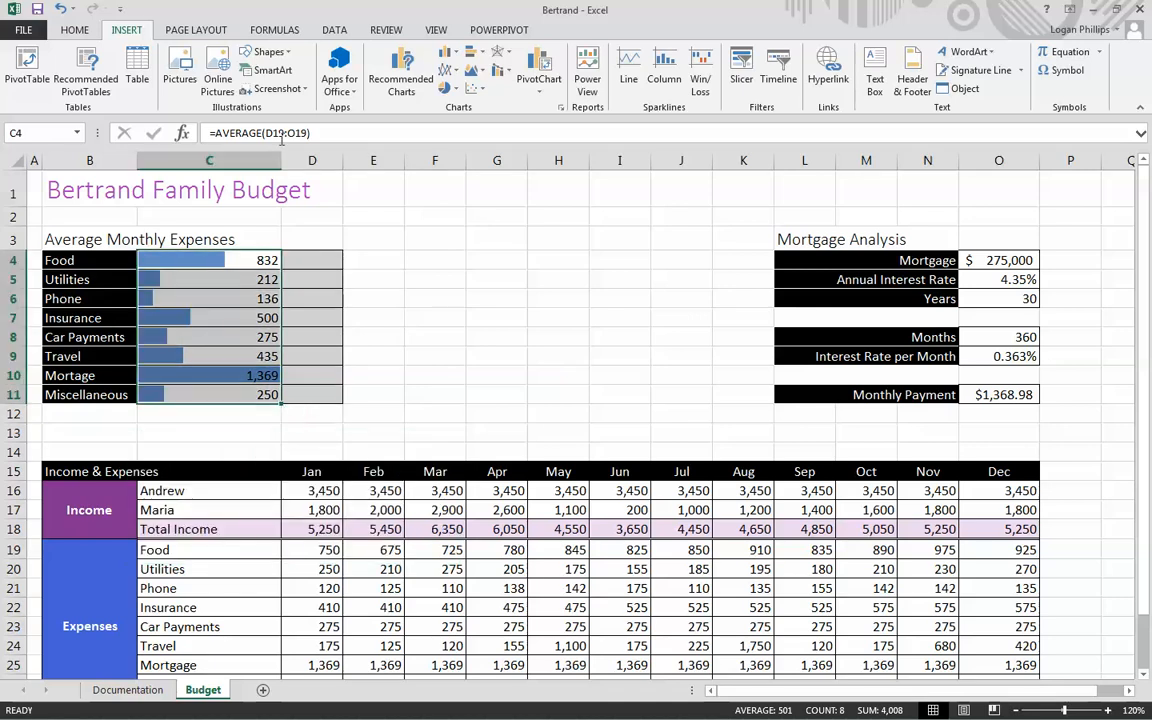
- Edit the data bar rule for C4:C11 so its maximum is of type Number with value 2500, and apply it
{"action": "left_click", "coordinate": [90, 33]}
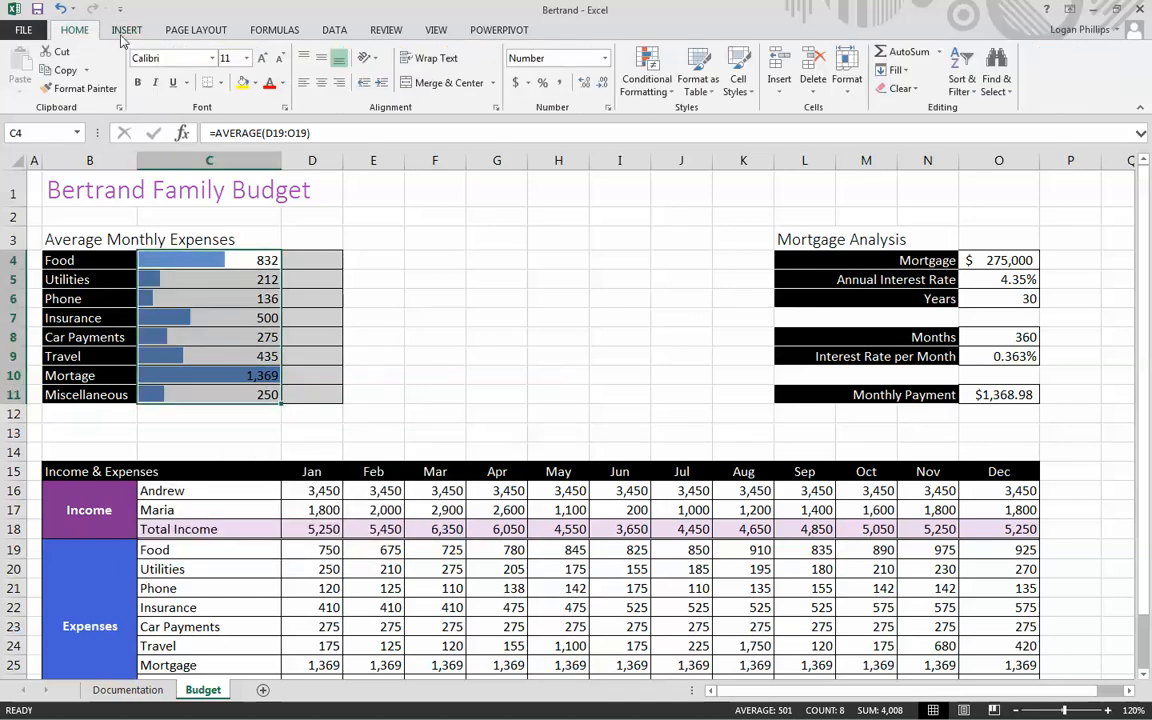
{"action": "left_click", "coordinate": [646, 75]}
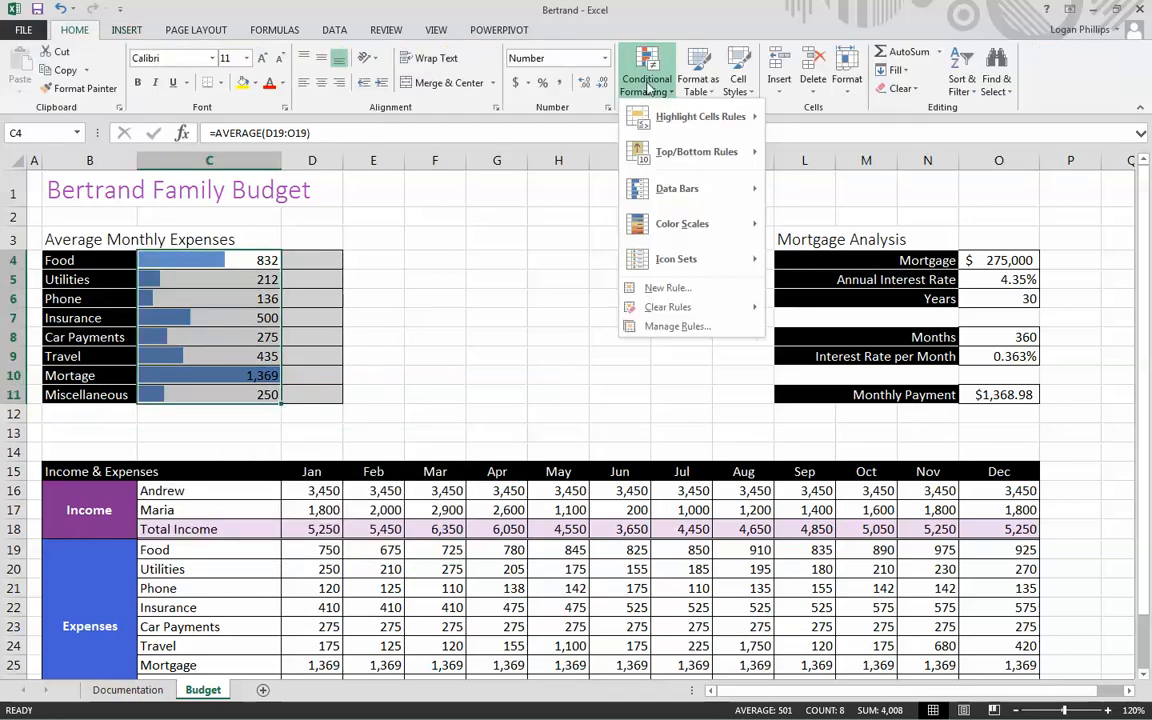
{"action": "left_click", "coordinate": [671, 330]}
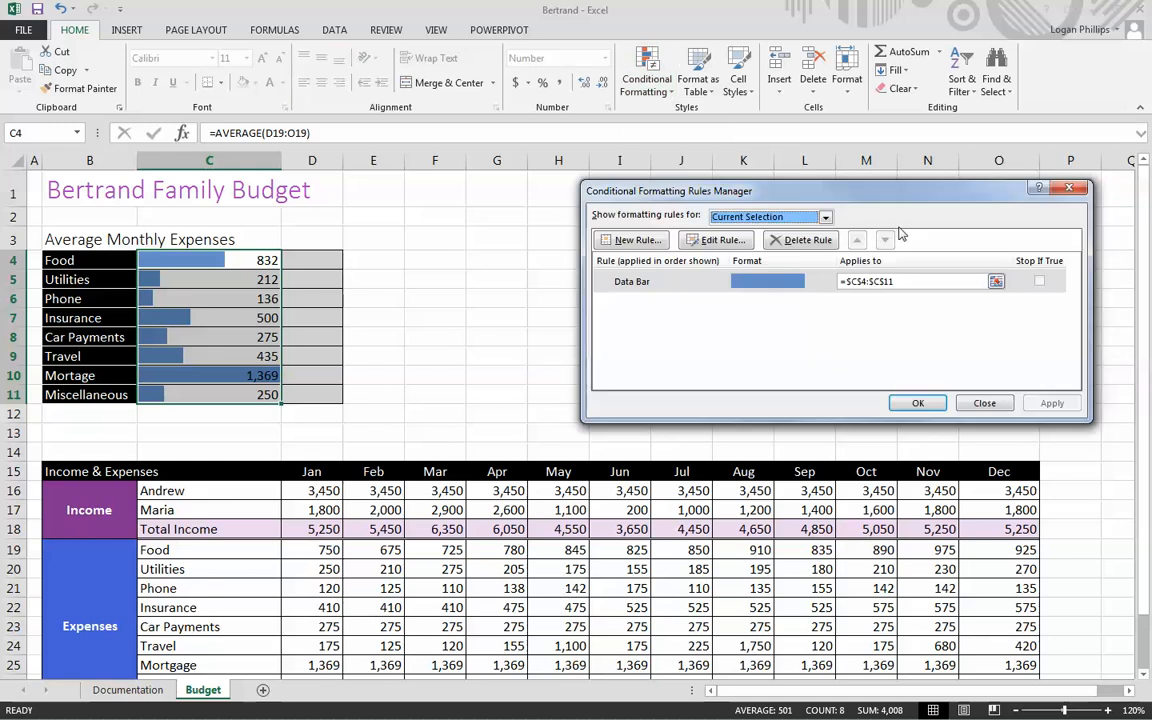
{"action": "left_click", "coordinate": [712, 240]}
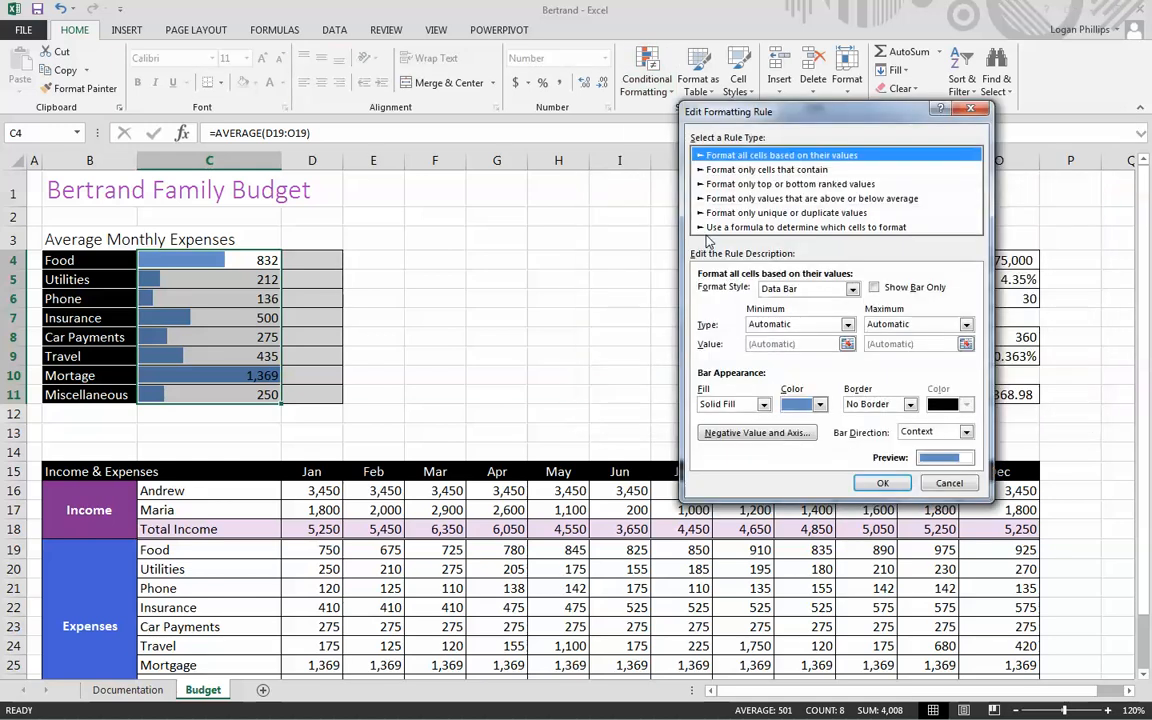
{"action": "left_click", "coordinate": [917, 325]}
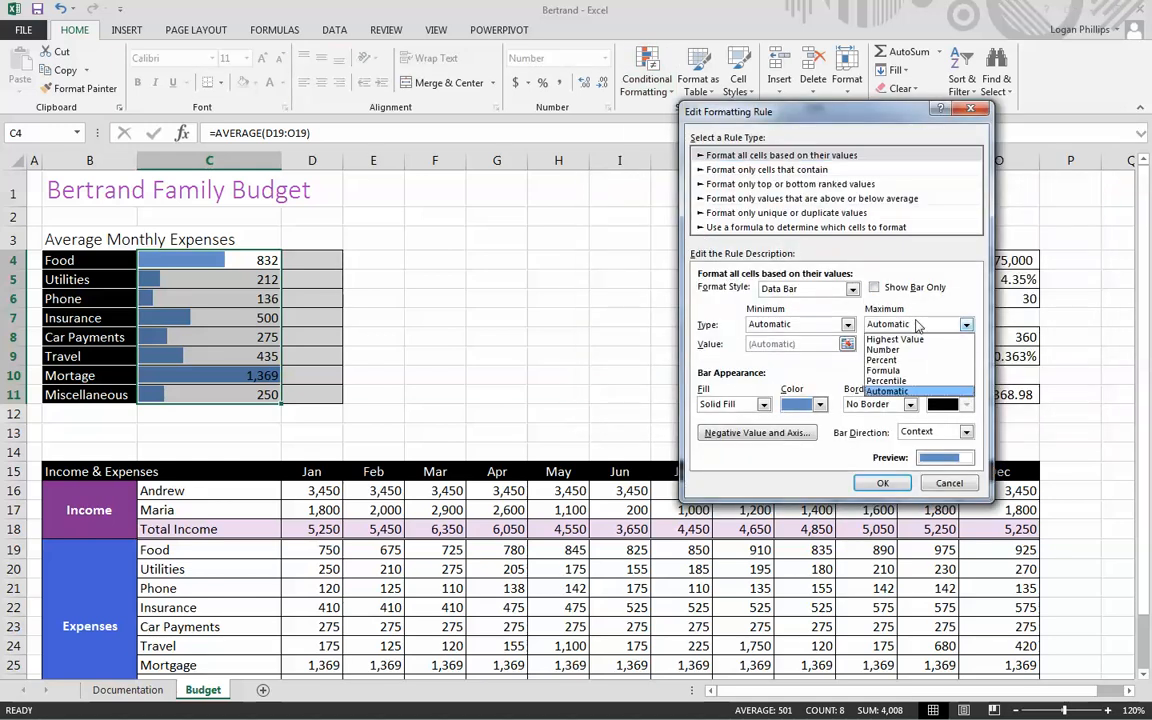
{"action": "left_click", "coordinate": [911, 345]}
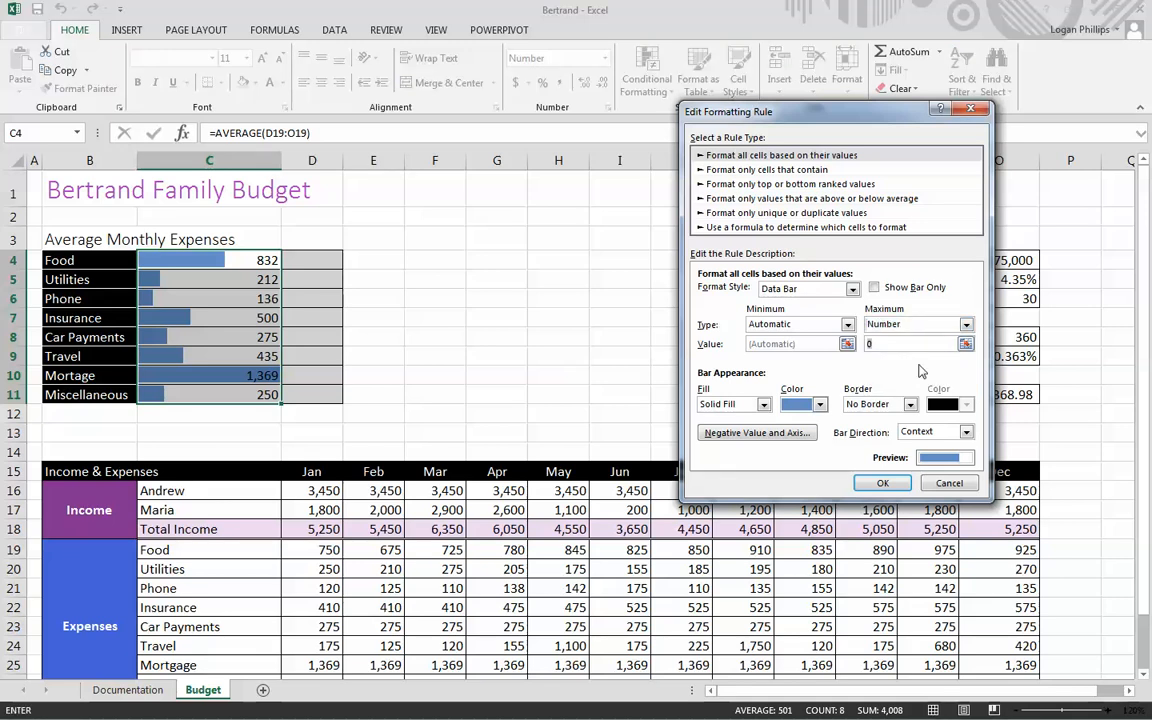
{"action": "left_click", "coordinate": [882, 483]}
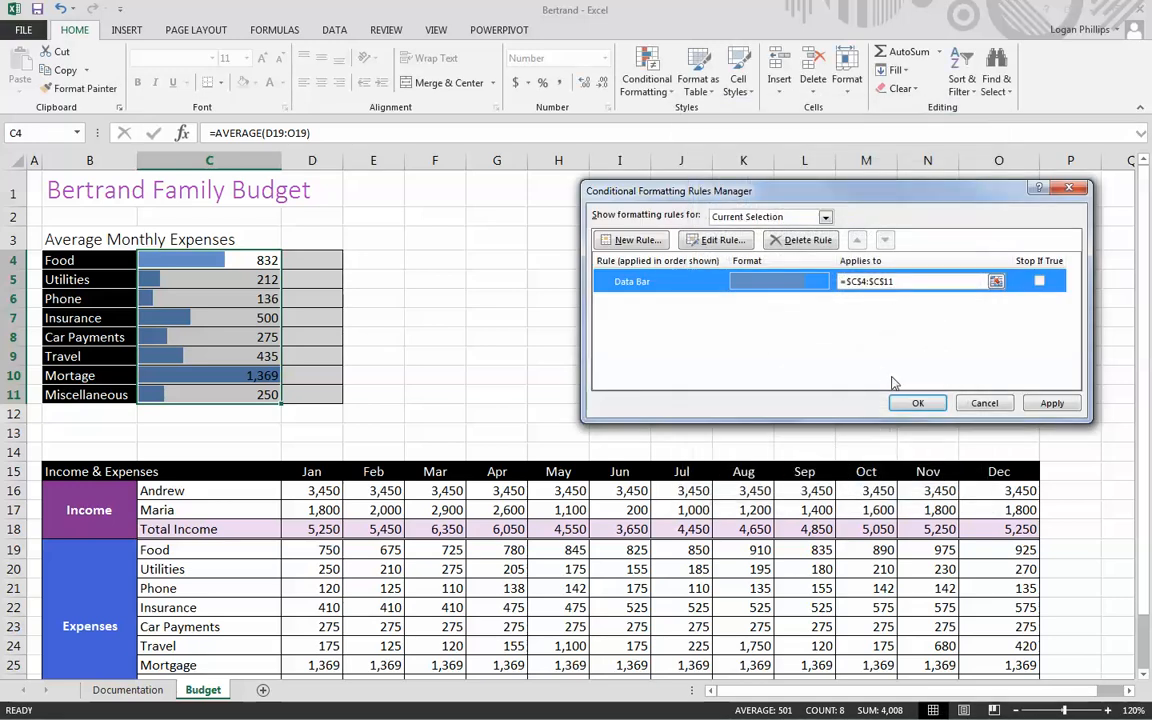
{"action": "left_click", "coordinate": [1052, 403]}
{"action": "left_click", "coordinate": [918, 403]}
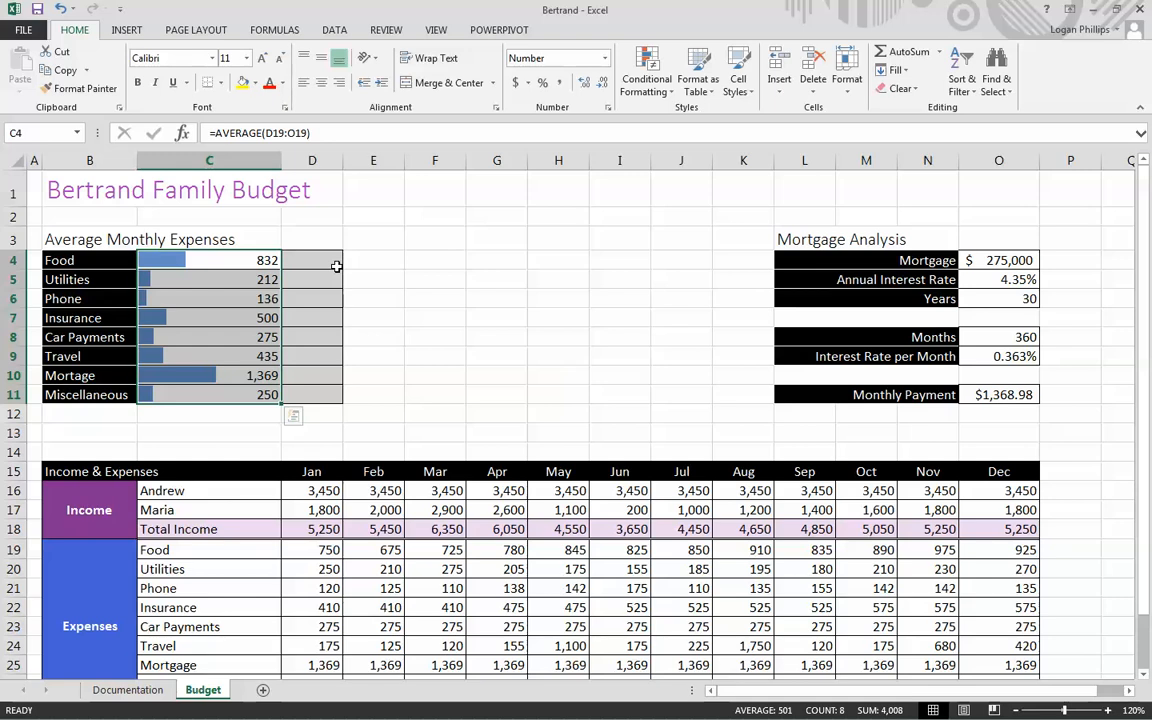
- Insert line sparklines in D4:D11 from the data range D19:O26 and mark their high points
{"action": "left_click", "coordinate": [355, 276]}
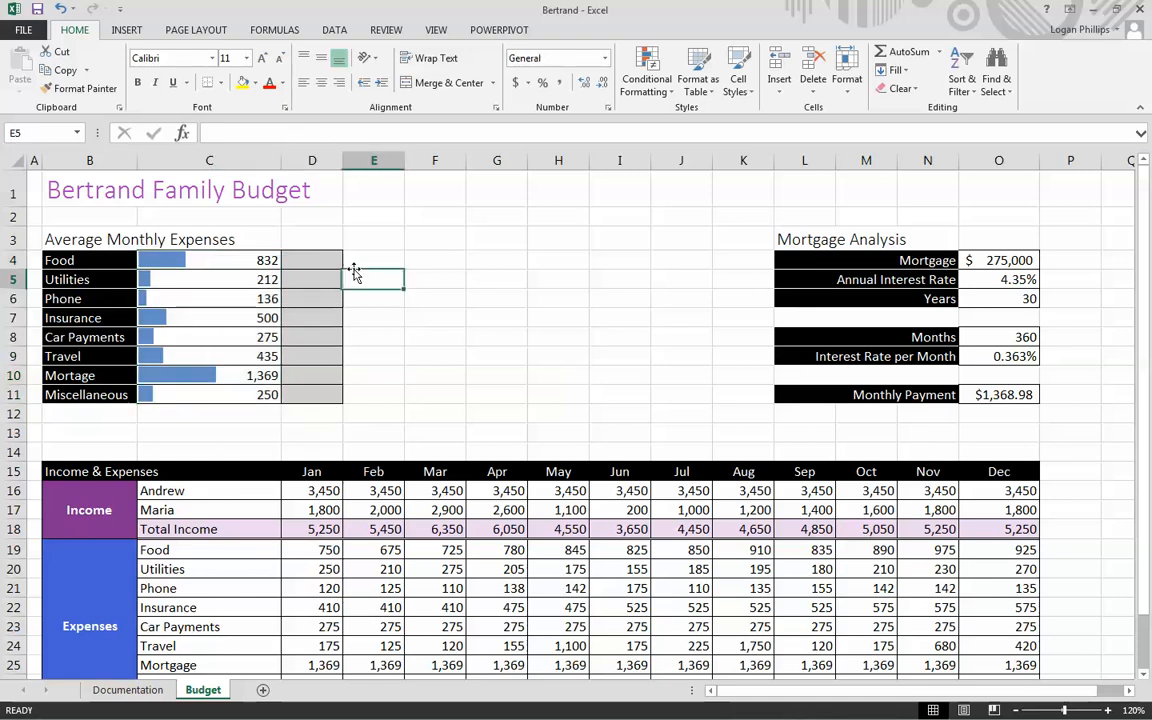
{"action": "left_click_drag", "start_coordinate": [329, 254], "coordinate": [307, 392]}
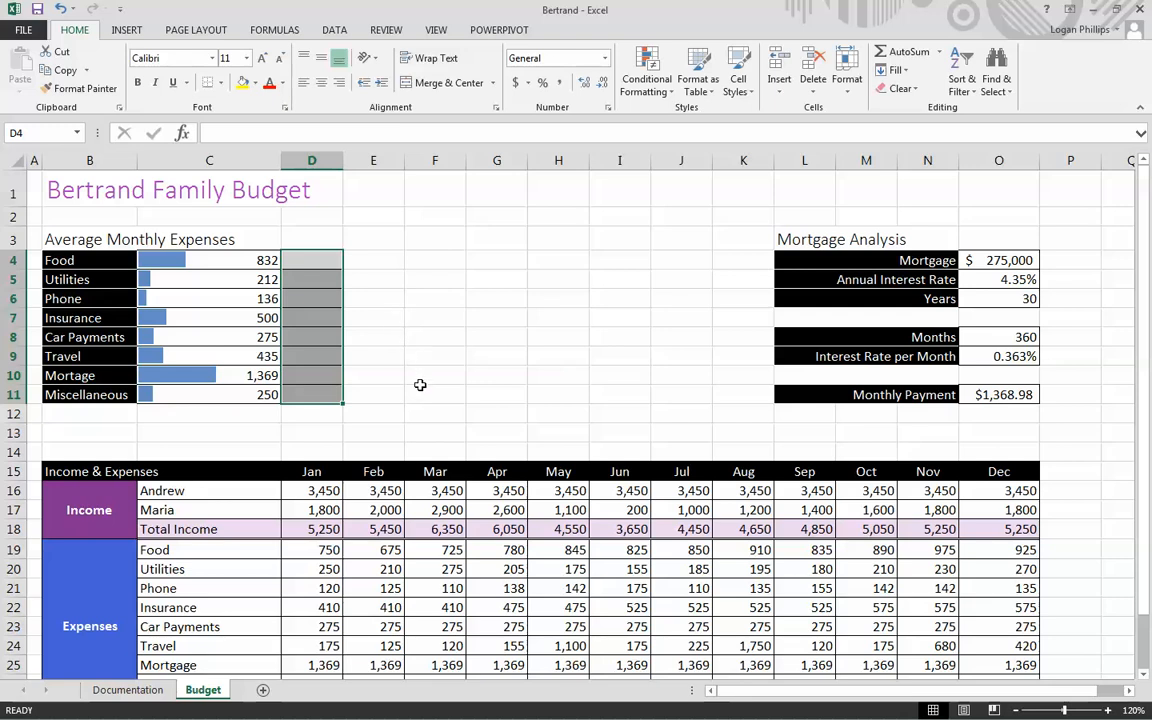
{"action": "left_click", "coordinate": [126, 29]}
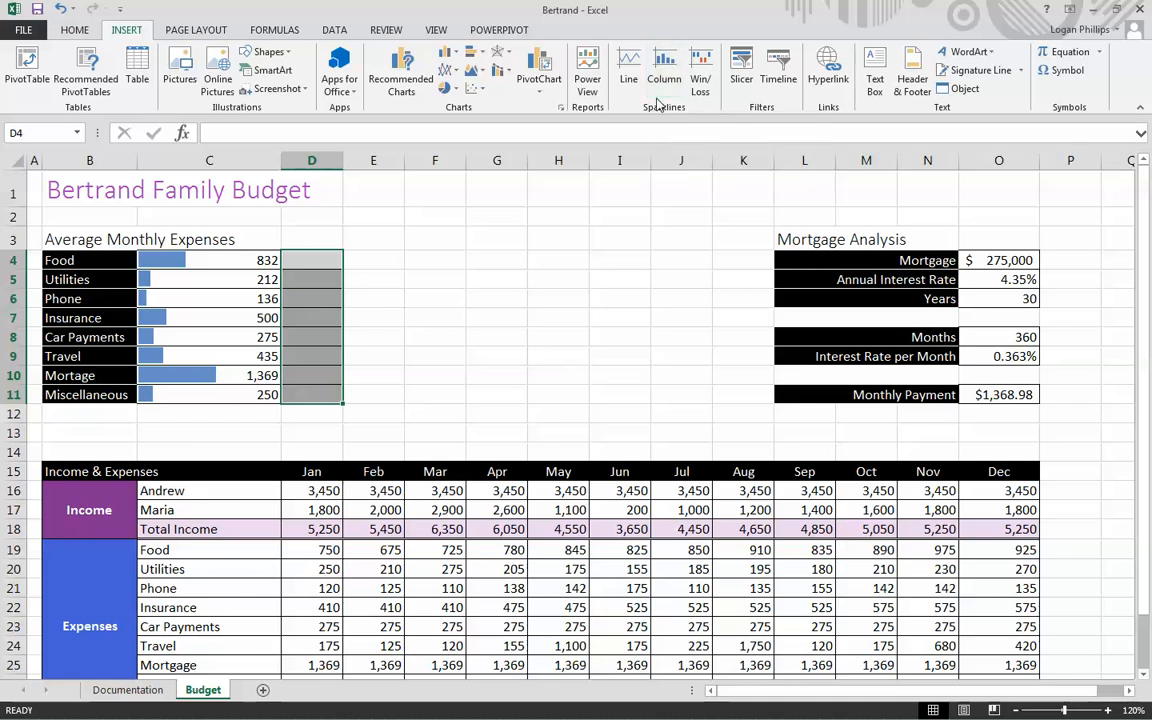
{"action": "left_click", "coordinate": [630, 72]}
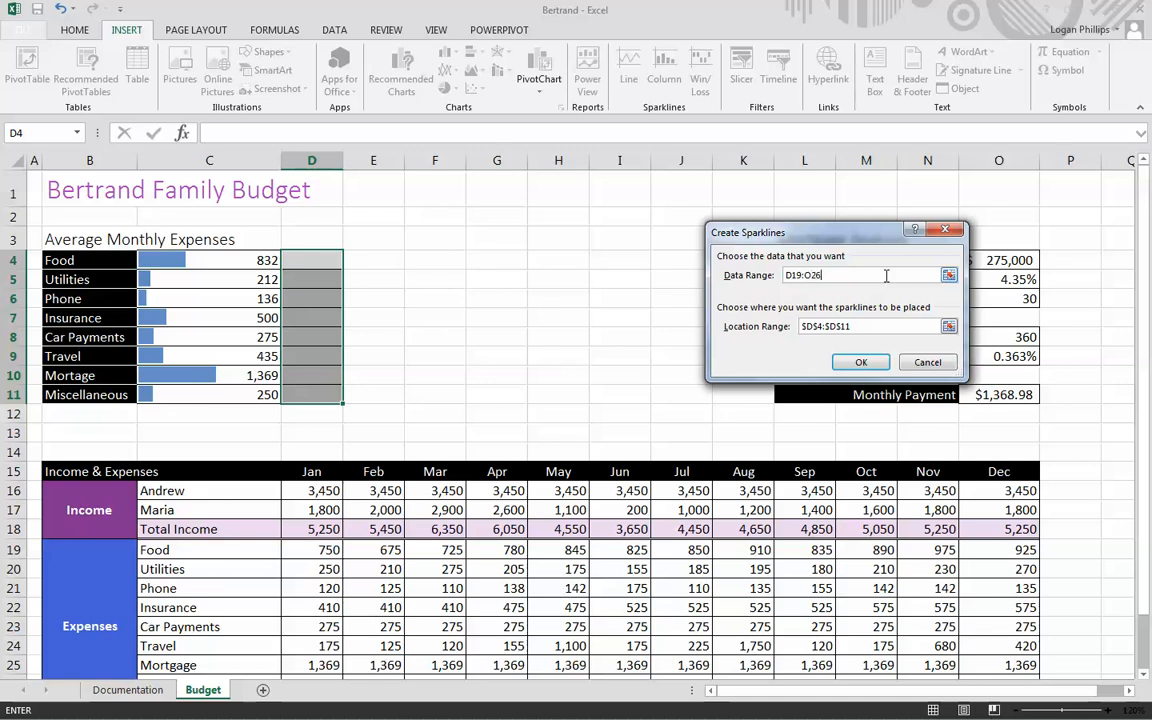
{"action": "left_click", "coordinate": [861, 362]}
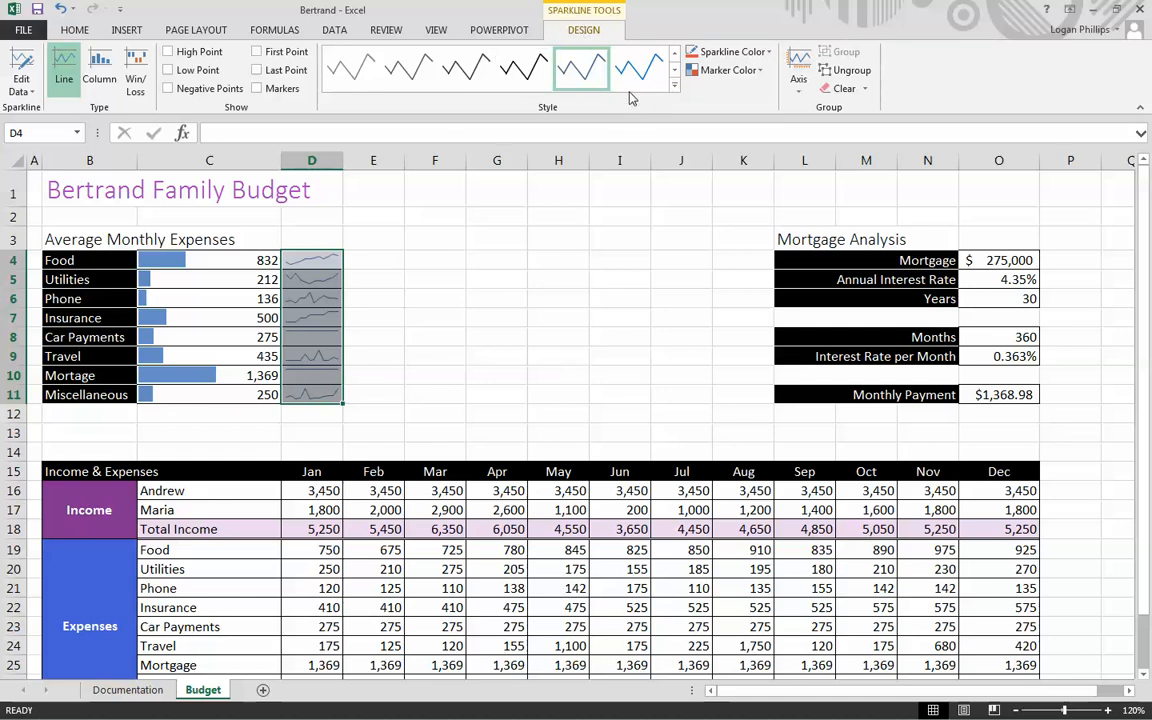
{"action": "left_click", "coordinate": [199, 52]}
{"action": "double_click", "coordinate": [575, 251]}
- Insert a clustered column chart of the month headings D15:O15, Total Income D18:O18 and Total Expenses D27:O27
{"action": "scroll", "coordinate": [575, 251], "scroll_direction": "down", "scroll_amount": 1}
{"action": "scroll", "coordinate": [575, 251], "scroll_direction": "down", "scroll_amount": 1}
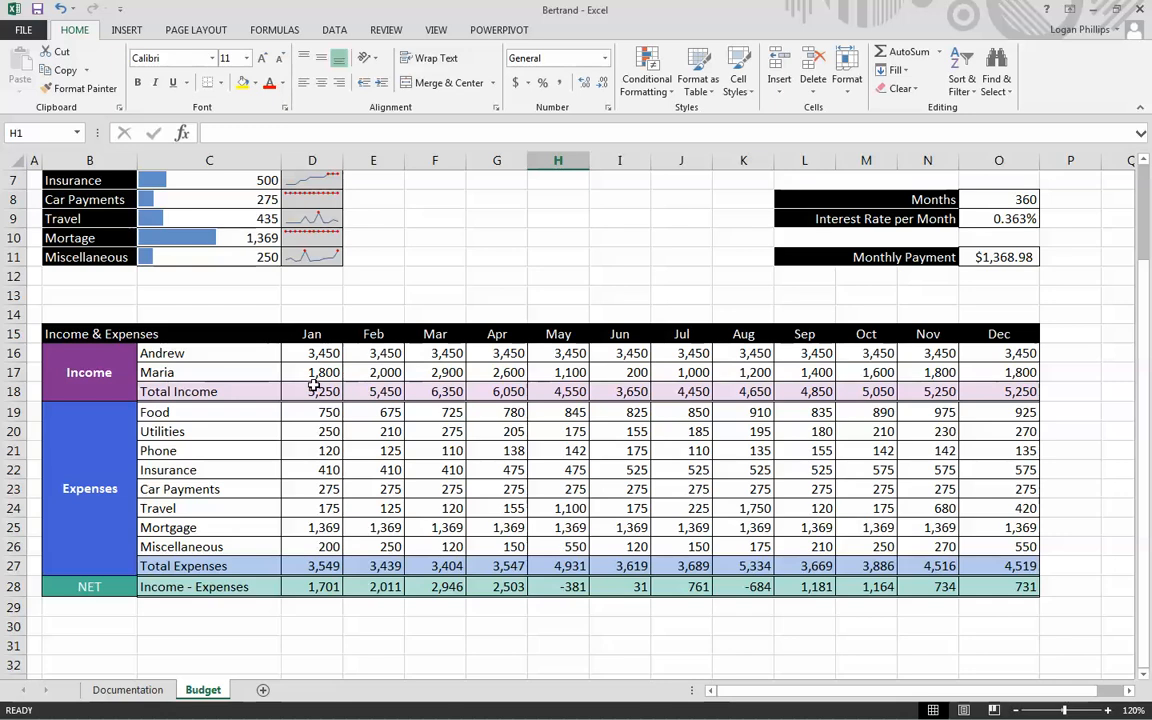
{"action": "left_click_drag", "start_coordinate": [316, 388], "coordinate": [1031, 392]}
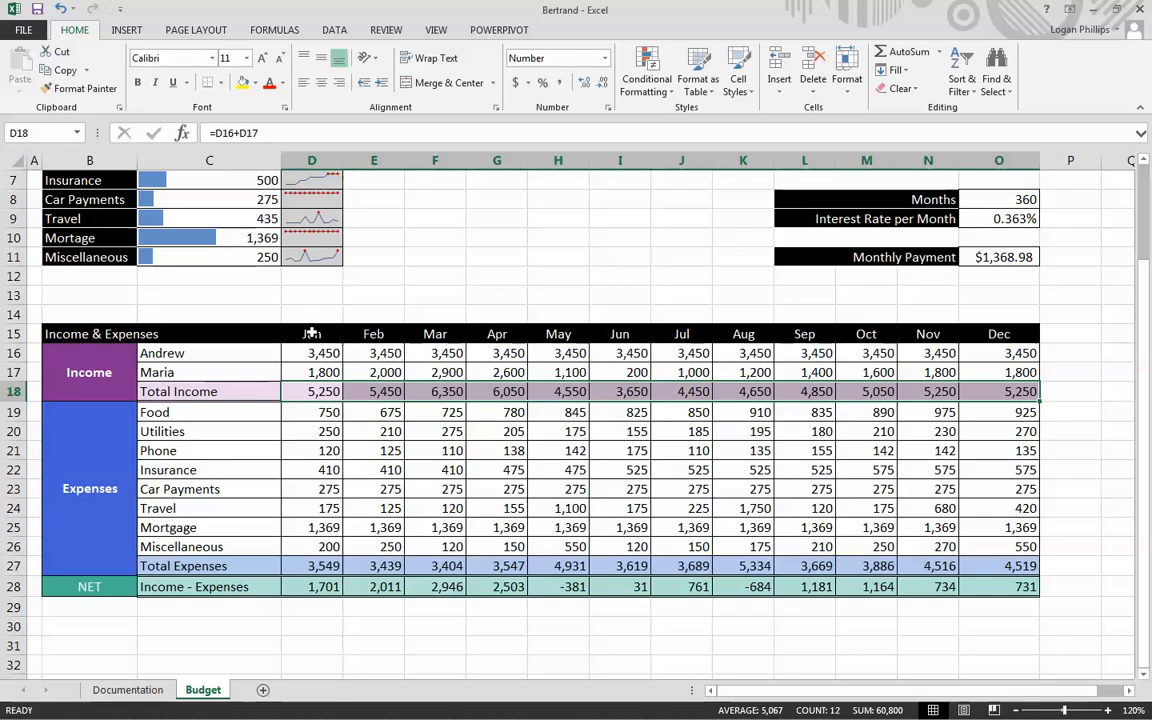
{"action": "left_click_drag", "start_coordinate": [311, 334], "coordinate": [995, 333]}
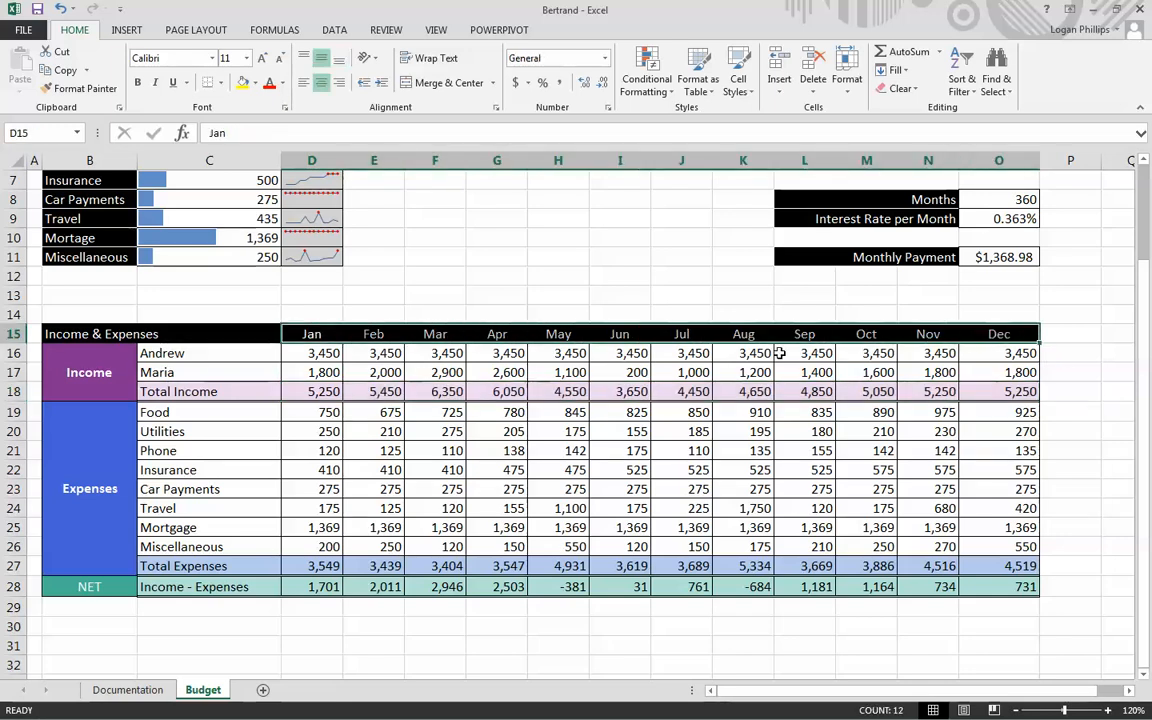
{"action": "left_click_drag", "start_coordinate": [316, 391], "coordinate": [989, 391]}
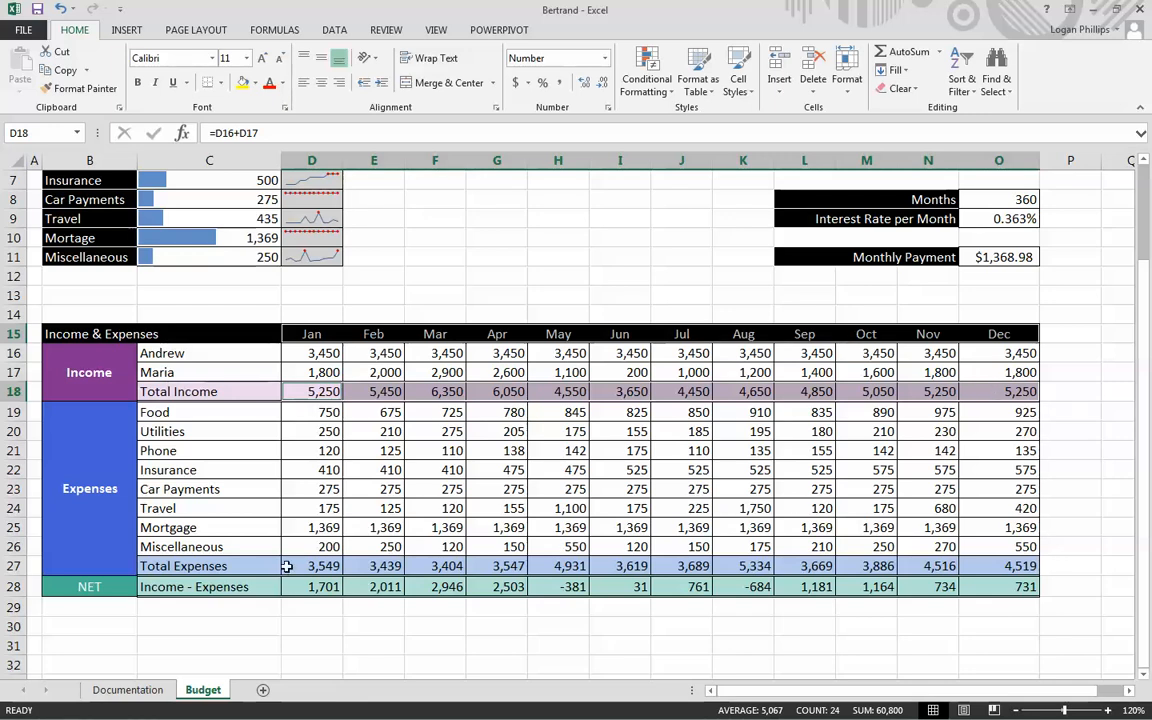
{"action": "left_click_drag", "start_coordinate": [300, 566], "coordinate": [959, 570]}
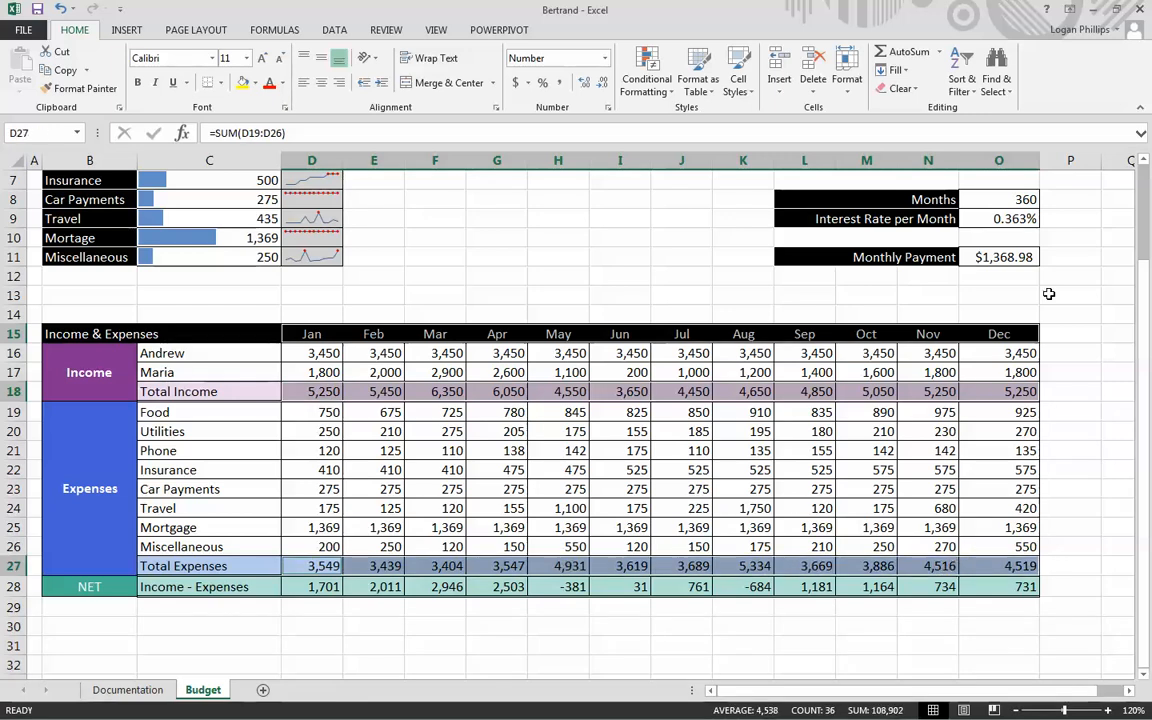
{"action": "left_click", "coordinate": [126, 30]}
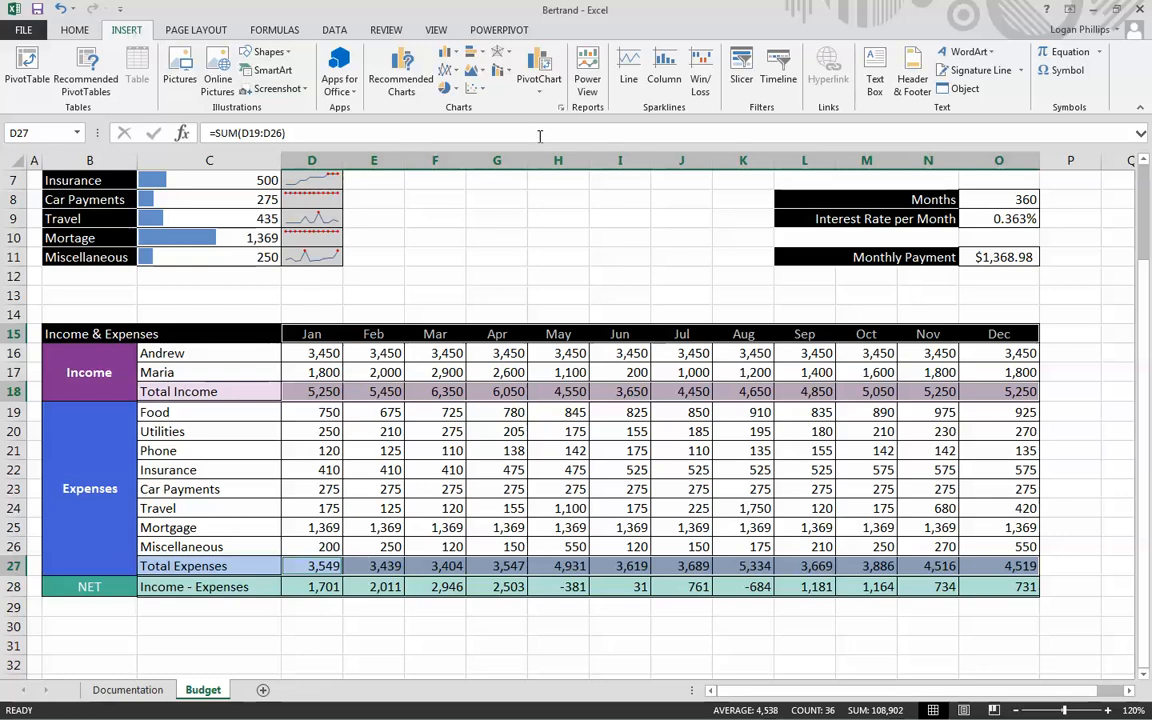
{"action": "left_click", "coordinate": [401, 74]}
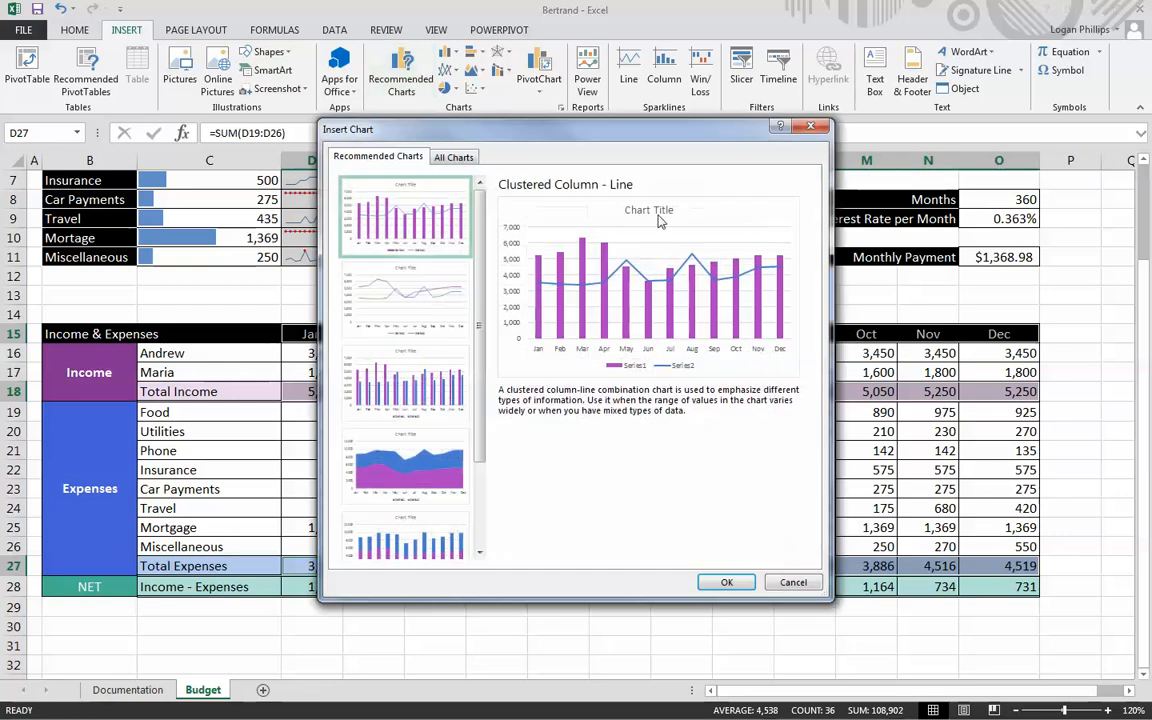
{"action": "left_click", "coordinate": [440, 156]}
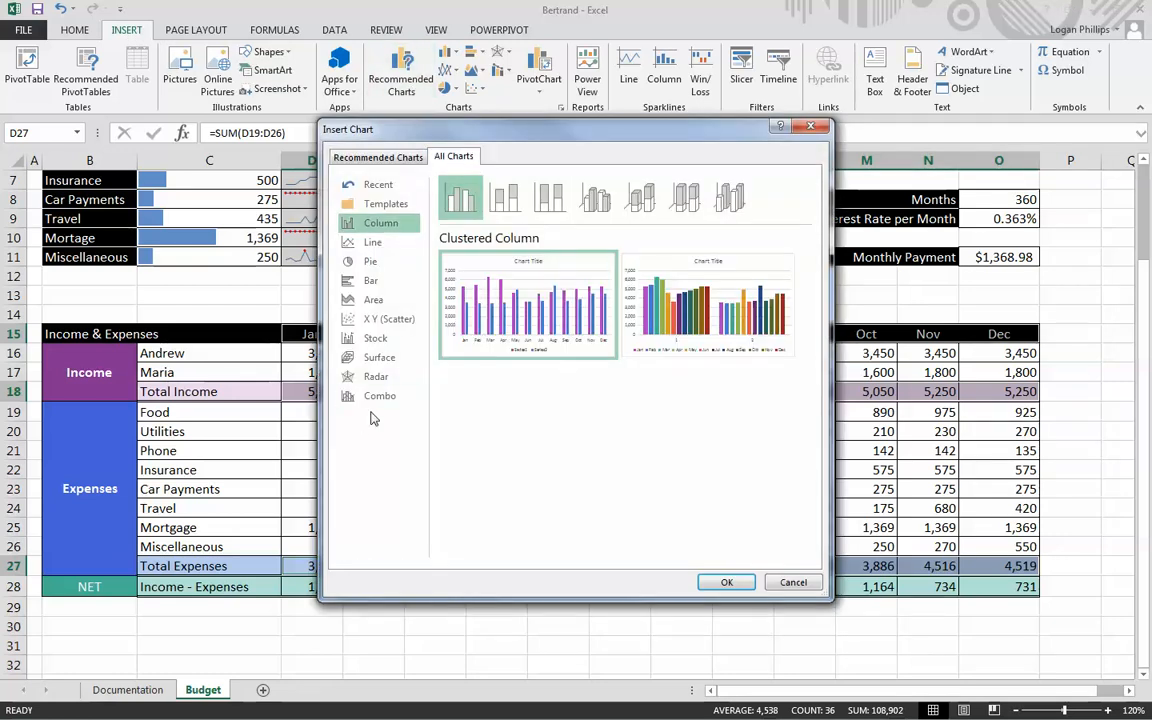
{"action": "left_click", "coordinate": [403, 160]}
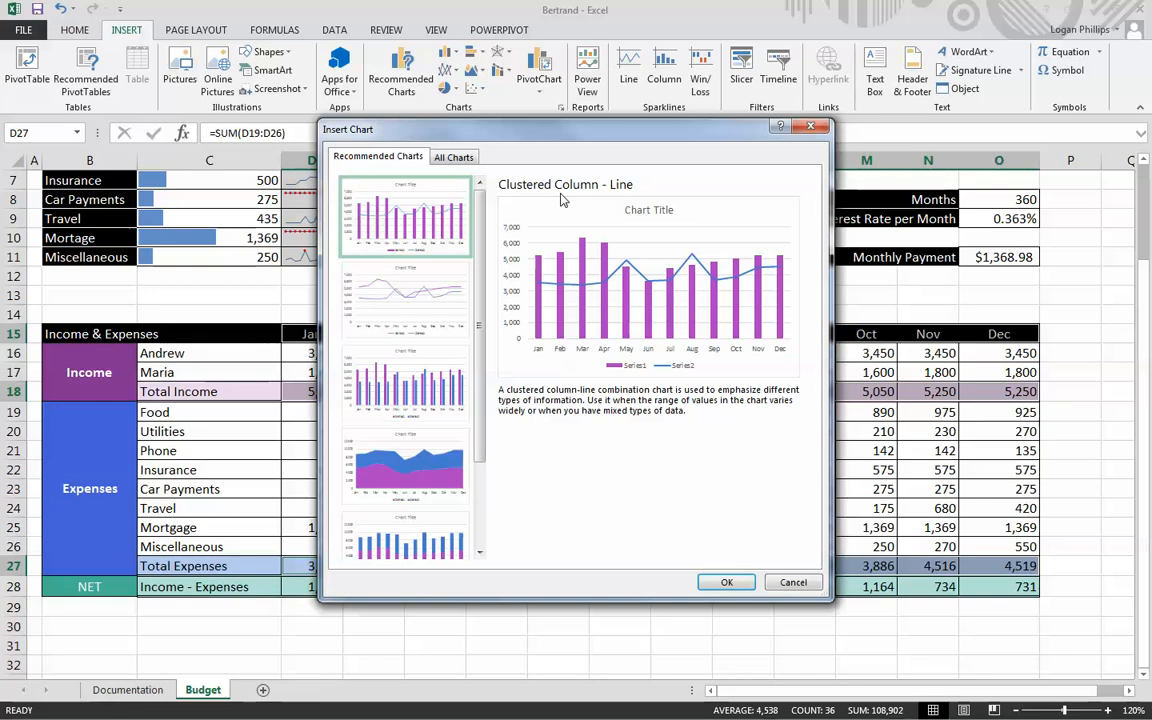
{"action": "left_click", "coordinate": [727, 583]}
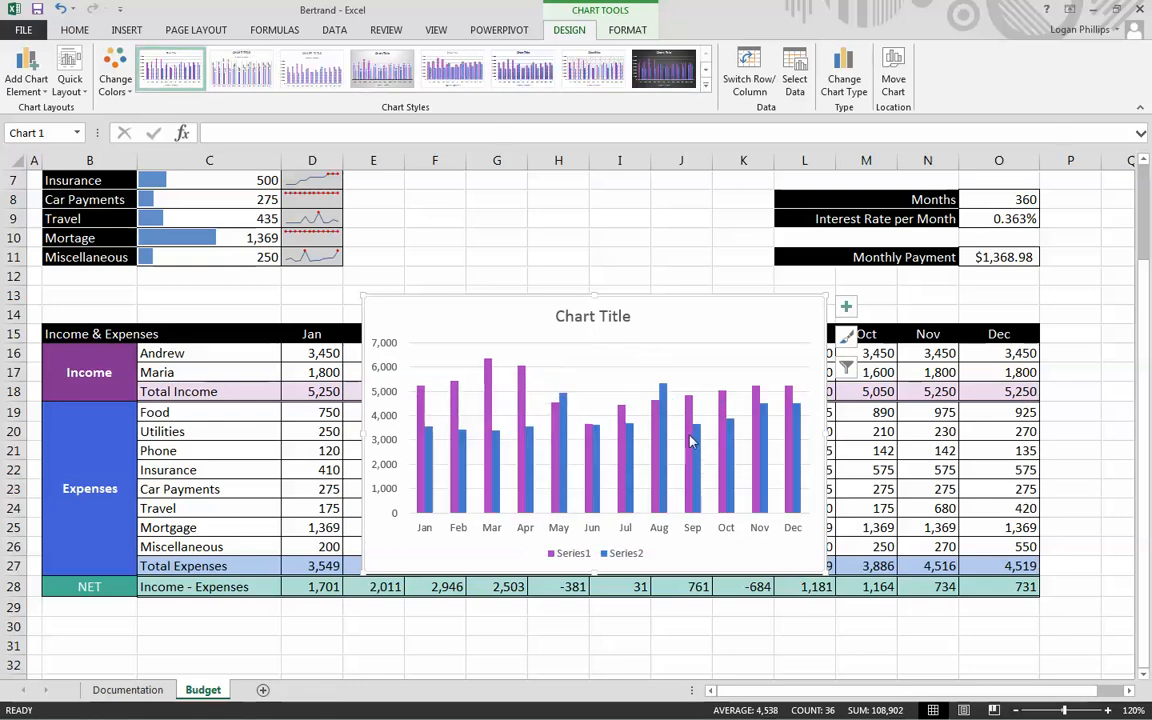
- Move the column chart between the Average Monthly Expenses and Mortgage Analysis blocks and shrink it to fit columns E to K above the table
{"action": "mouse_move", "coordinate": [698, 436]}
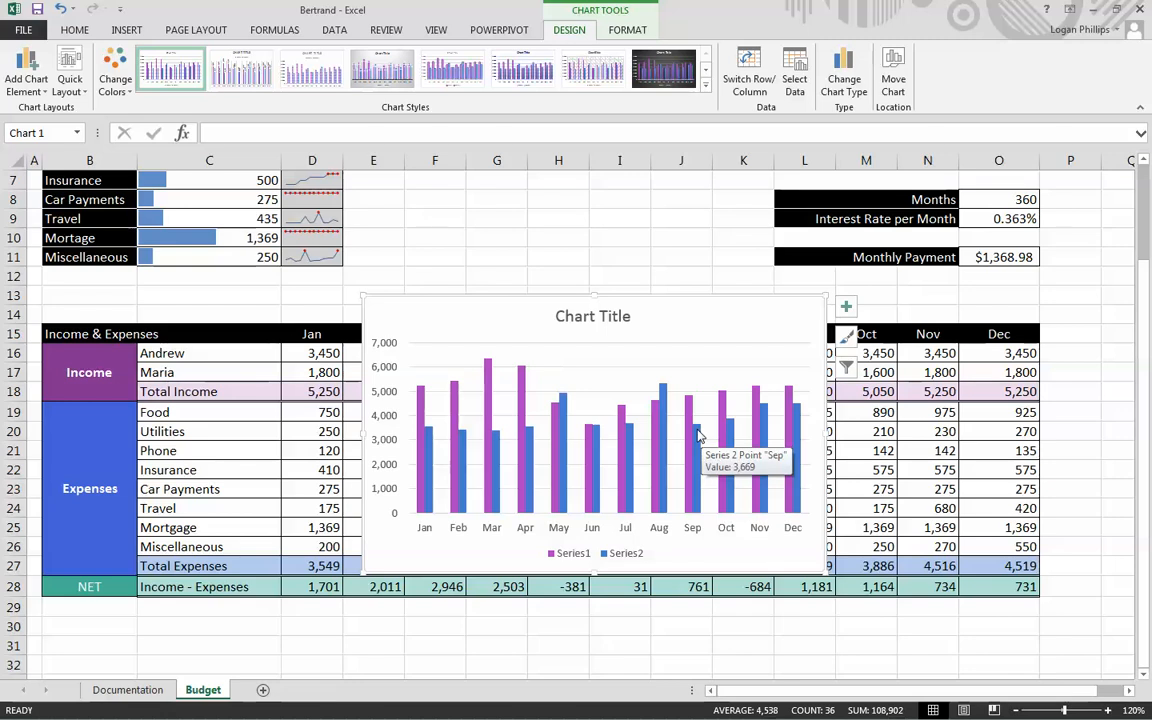
{"action": "scroll", "coordinate": [650, 390], "scroll_direction": "up", "scroll_amount": 2}
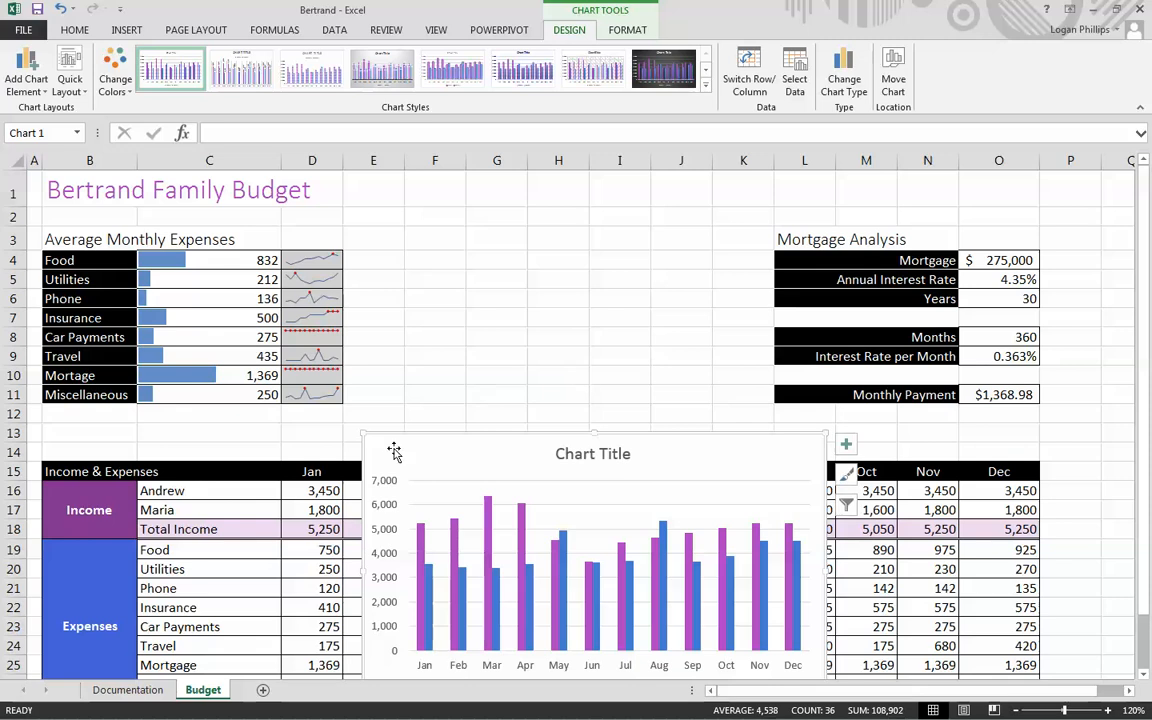
{"action": "mouse_move", "coordinate": [391, 447]}
{"action": "left_mouse_down"}
{"action": "mouse_move", "coordinate": [406, 288]}
{"action": "mouse_move", "coordinate": [381, 217]}
{"action": "left_mouse_up"}
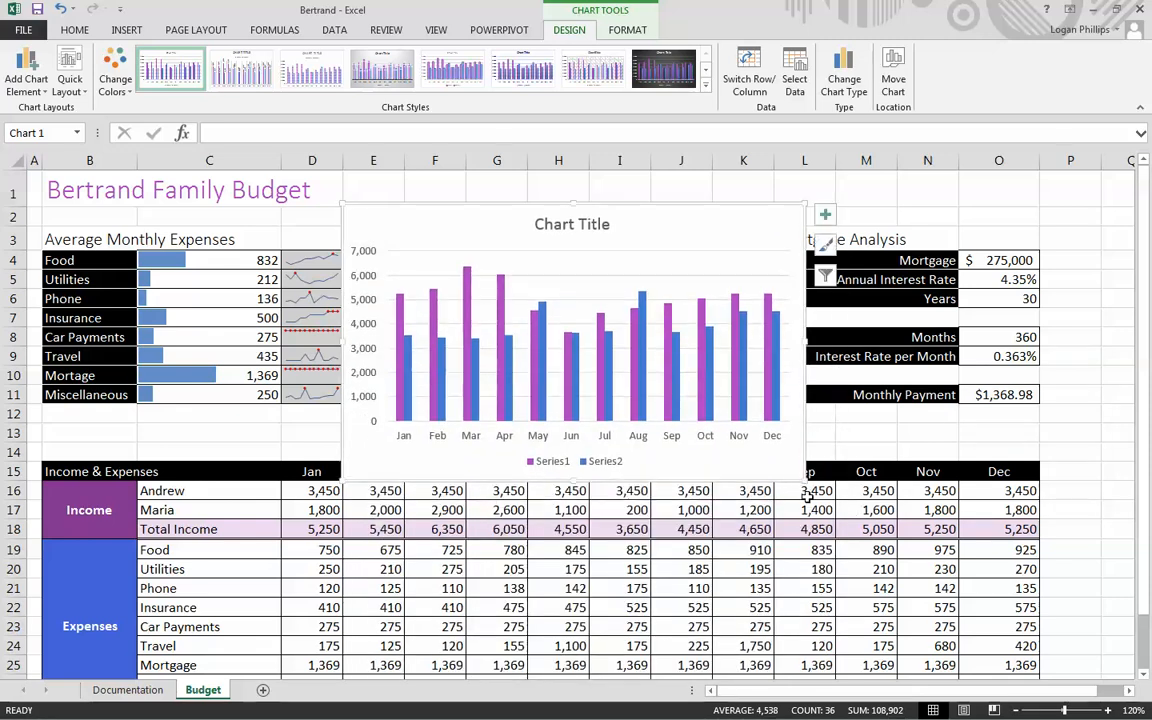
{"action": "mouse_move", "coordinate": [801, 480]}
{"action": "left_mouse_down"}
{"action": "mouse_move", "coordinate": [810, 455]}
{"action": "mouse_move", "coordinate": [779, 451]}
{"action": "mouse_move", "coordinate": [766, 404]}
{"action": "mouse_move", "coordinate": [778, 411]}
{"action": "mouse_move", "coordinate": [773, 441]}
{"action": "left_mouse_up"}
{"action": "left_click", "coordinate": [805, 436]}
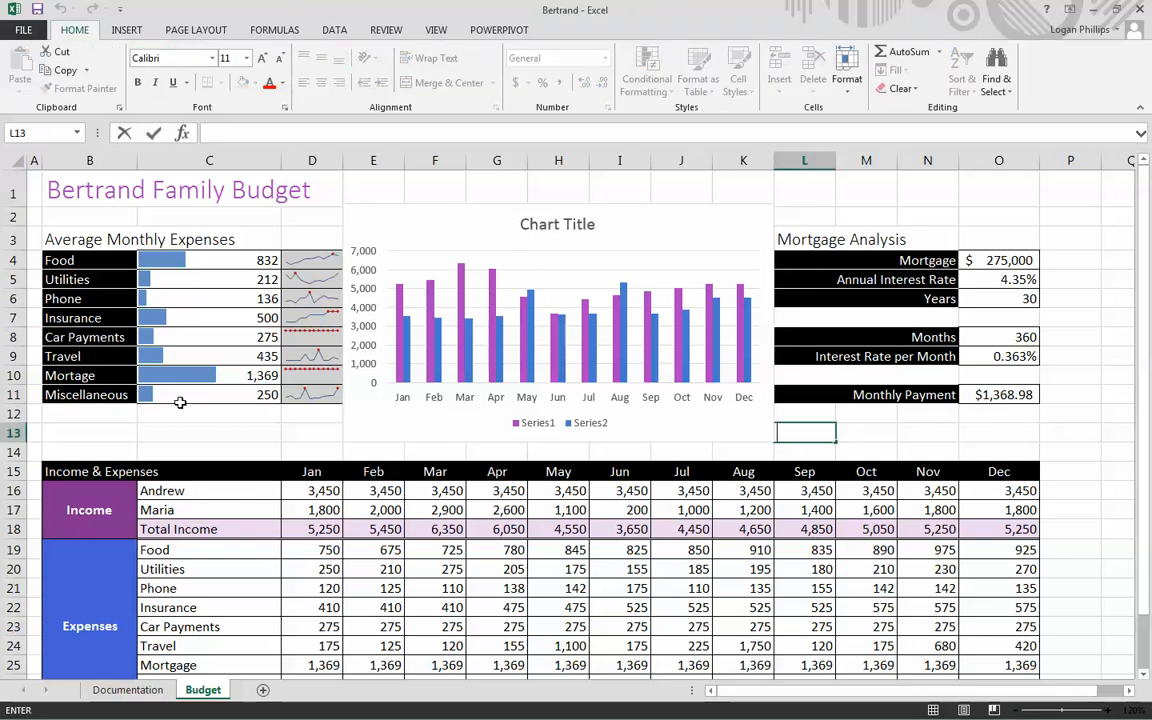
{"action": "left_click", "coordinate": [566, 278]}
{"action": "scroll", "coordinate": [807, 391], "scroll_direction": "down", "scroll_amount": 1}
{"action": "scroll", "coordinate": [828, 447], "scroll_direction": "up", "scroll_amount": 1}
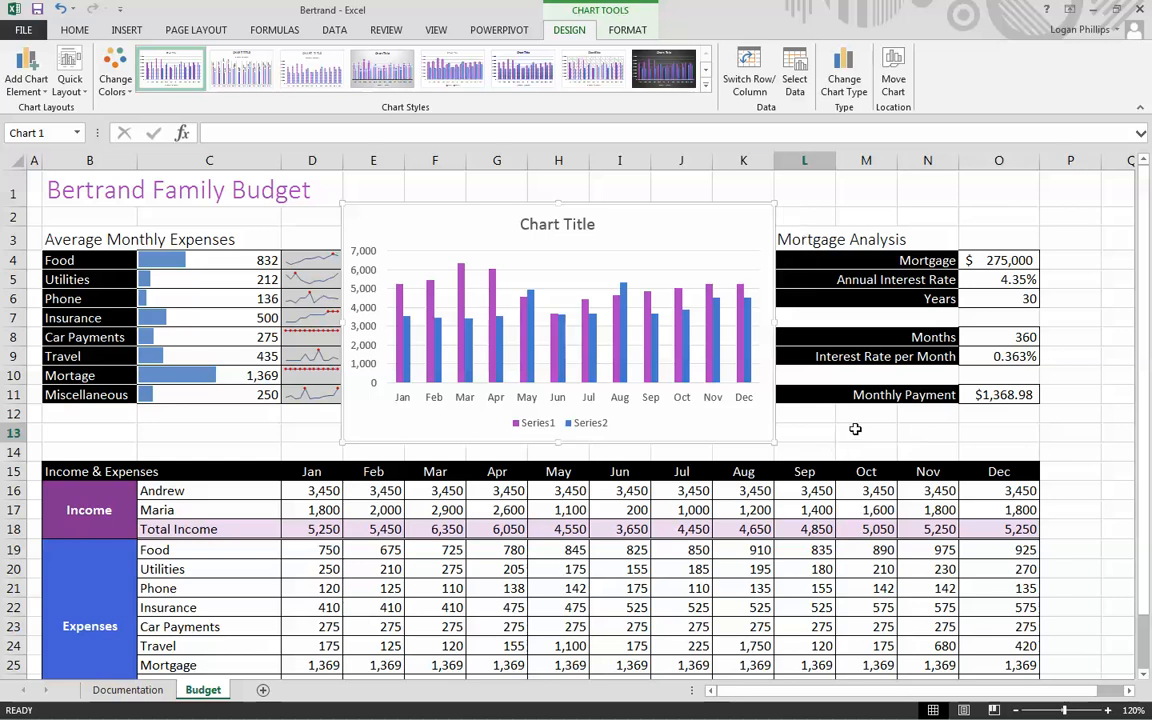
{"action": "scroll", "coordinate": [800, 435], "scroll_direction": "down", "scroll_amount": 1}
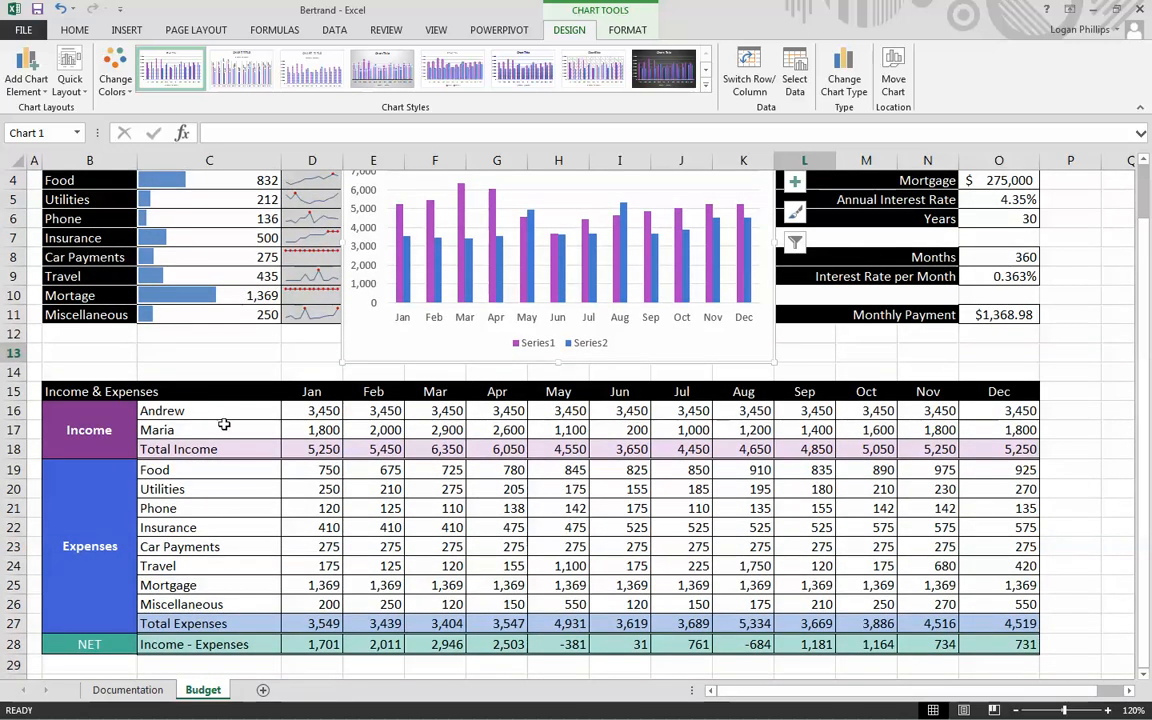
{"action": "left_click", "coordinate": [314, 391]}
{"action": "left_click_drag", "start_coordinate": [314, 391], "coordinate": [1011, 389]}
{"action": "left_click", "coordinate": [1054, 391]}
{"action": "left_click", "coordinate": [1000, 391]}
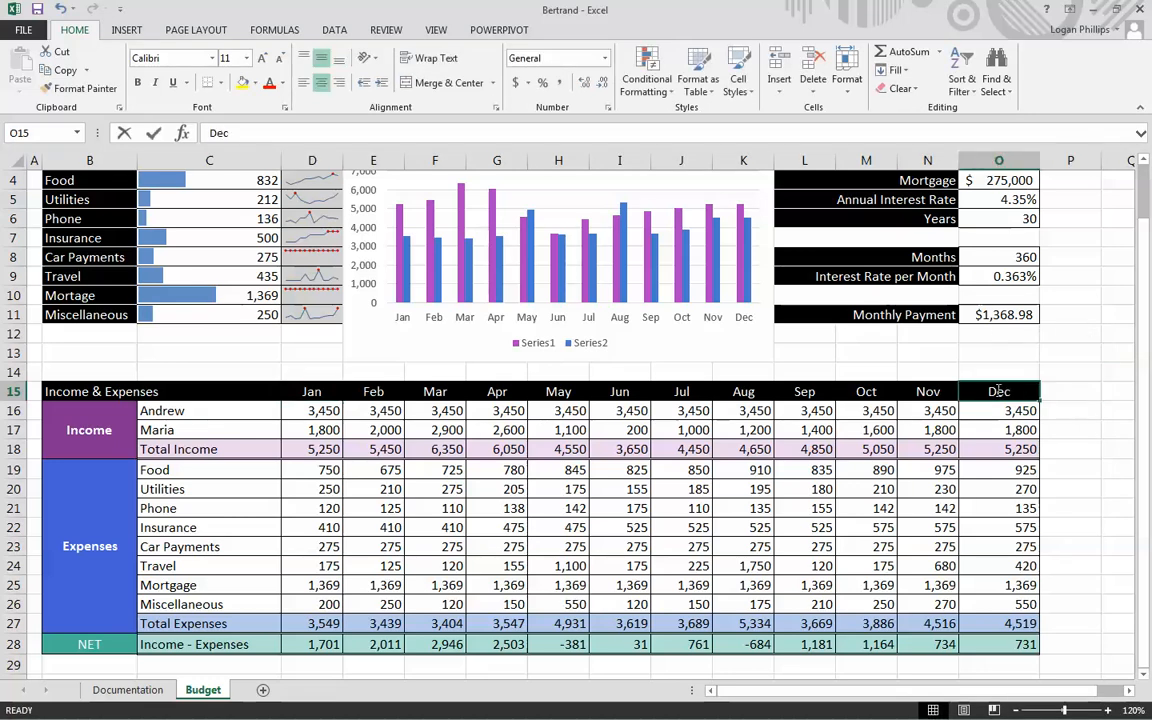
{"action": "left_click", "coordinate": [301, 377]}
{"action": "left_click_drag", "start_coordinate": [306, 391], "coordinate": [1065, 391]}
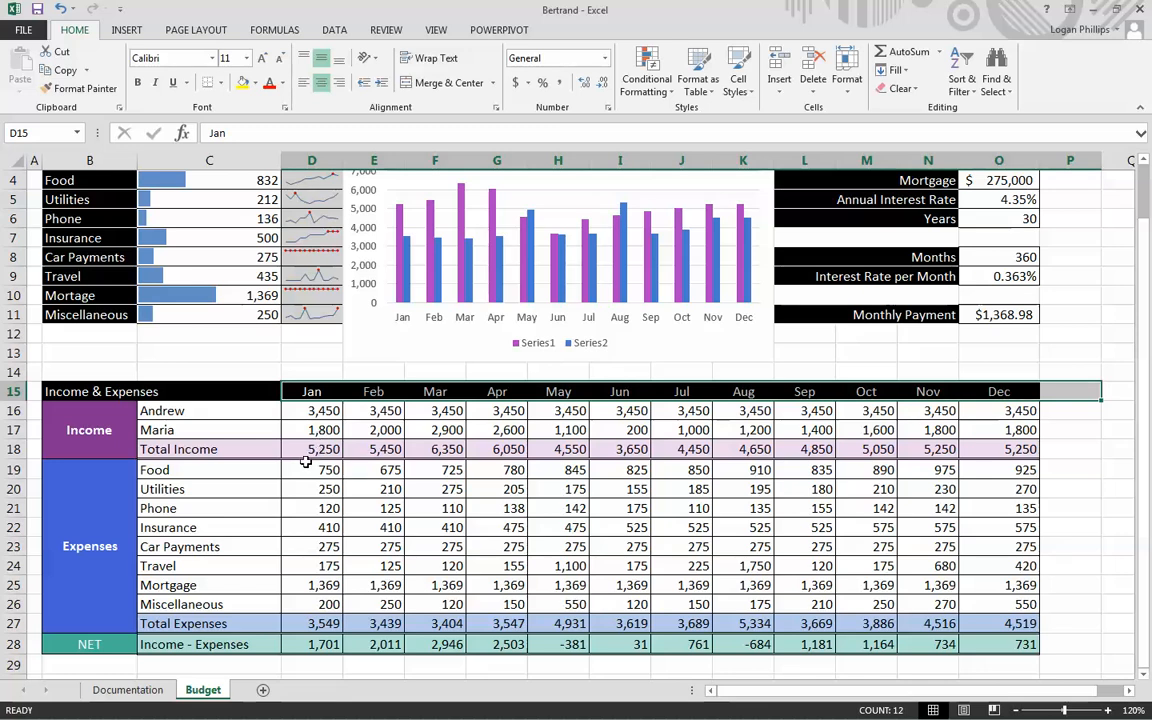
{"action": "left_click_drag", "start_coordinate": [300, 400], "coordinate": [980, 442]}
{"action": "left_click", "coordinate": [1033, 448]}
{"action": "left_click_drag", "start_coordinate": [312, 449], "coordinate": [1015, 449]}
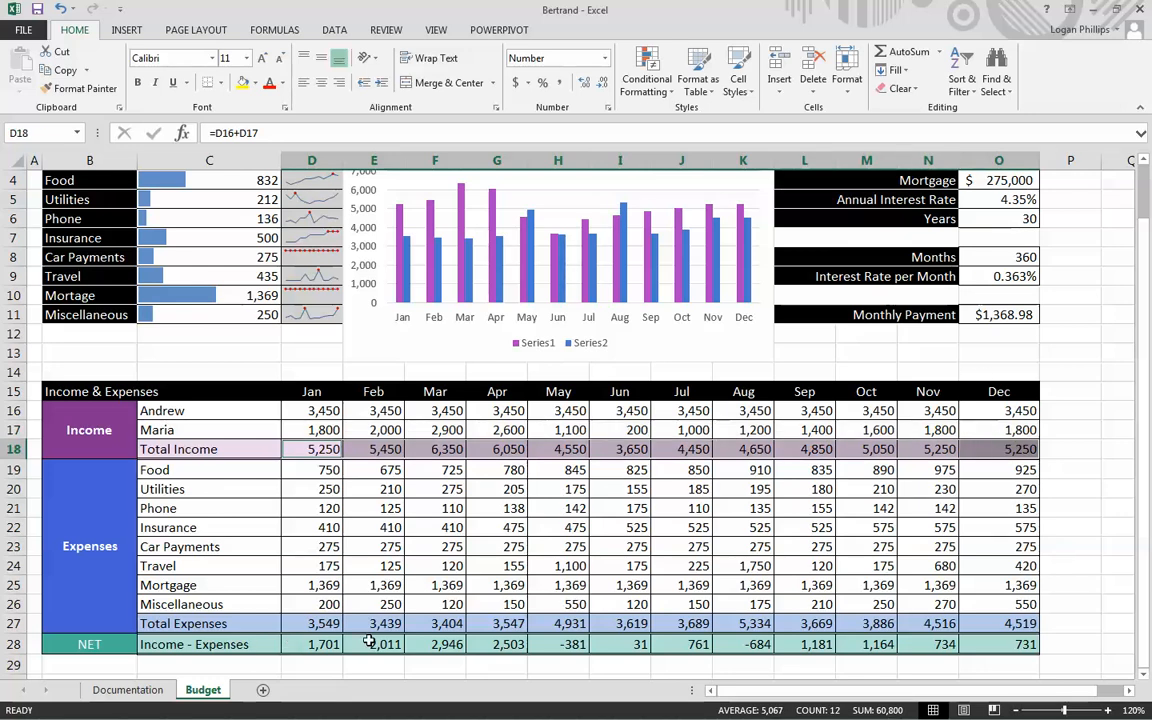
{"action": "left_click_drag", "start_coordinate": [315, 625], "coordinate": [816, 653]}
{"action": "left_click_drag", "start_coordinate": [752, 691], "coordinate": [640, 689]}
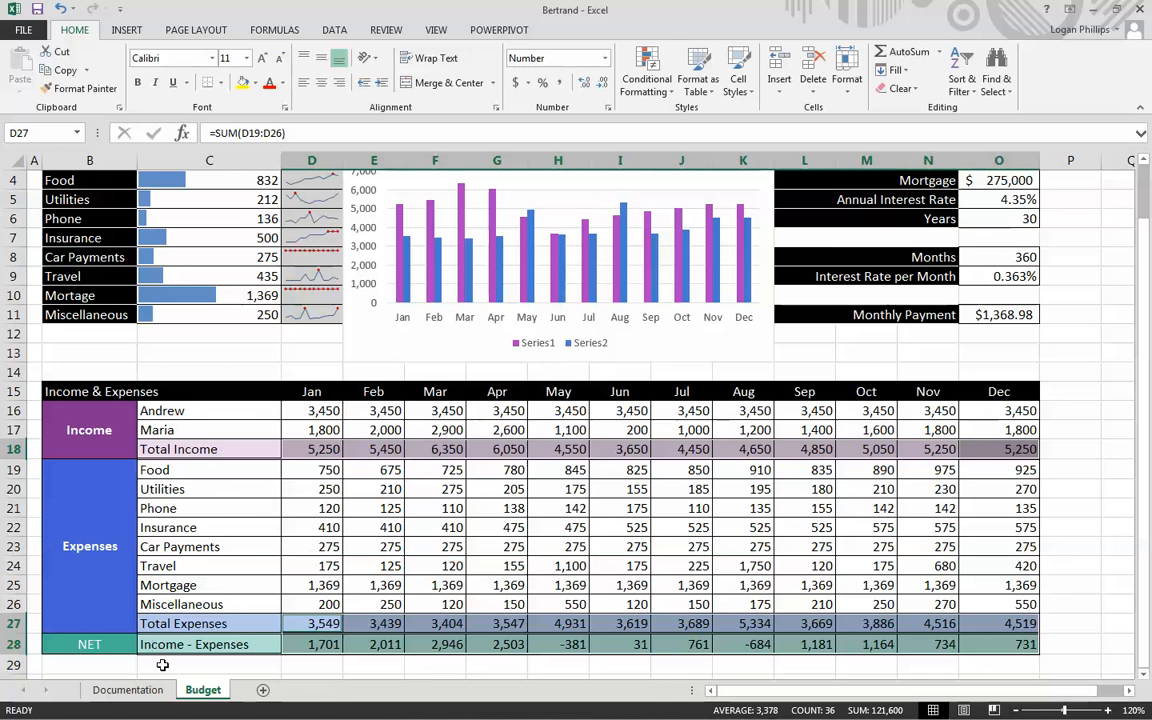
{"action": "left_click", "coordinate": [1075, 563]}
- Add a third series to the column chart's data source, with its series name set to =Budget!$C$28:$O$28
{"action": "scroll", "coordinate": [1050, 540], "scroll_direction": "up", "scroll_amount": 1}
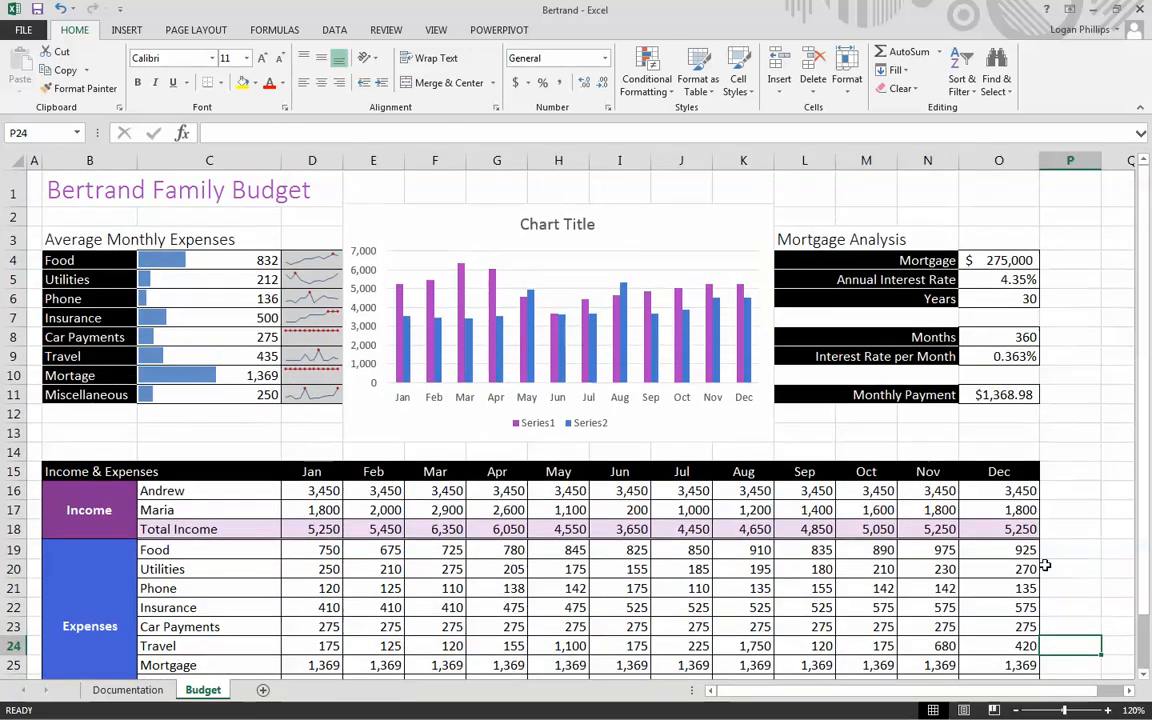
{"action": "left_click", "coordinate": [680, 238]}
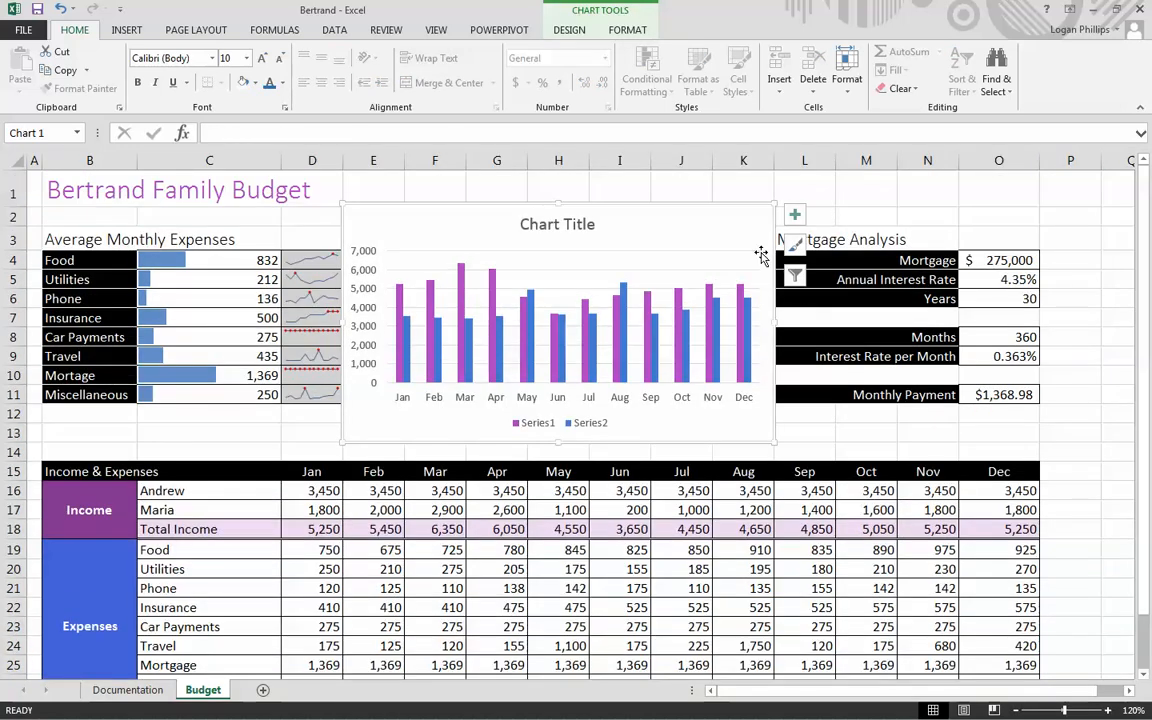
{"action": "left_click", "coordinate": [717, 162]}
{"action": "left_click", "coordinate": [656, 216]}
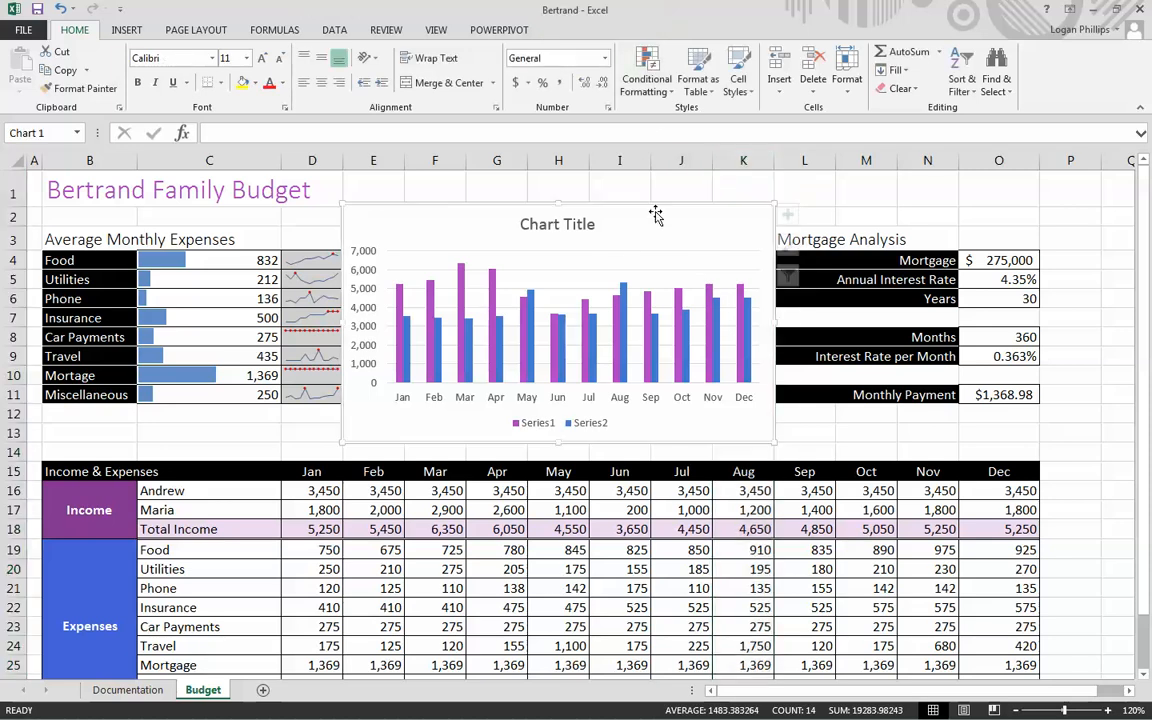
{"action": "left_click", "coordinate": [642, 12]}
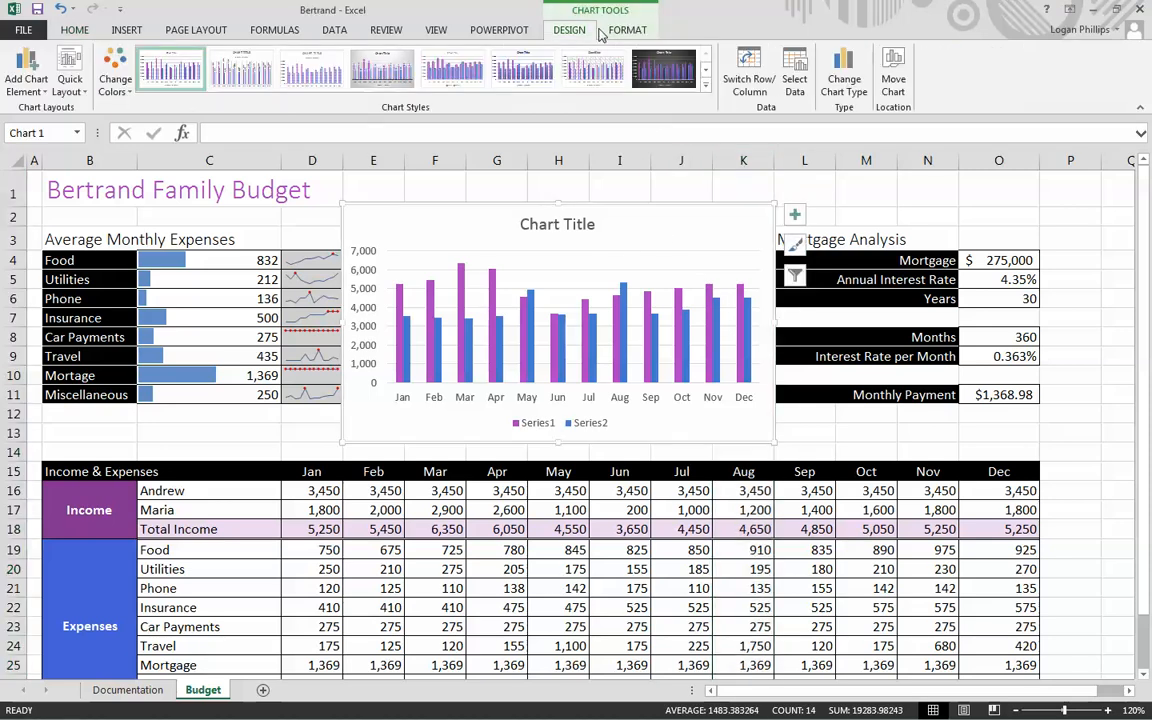
{"action": "left_click", "coordinate": [612, 30]}
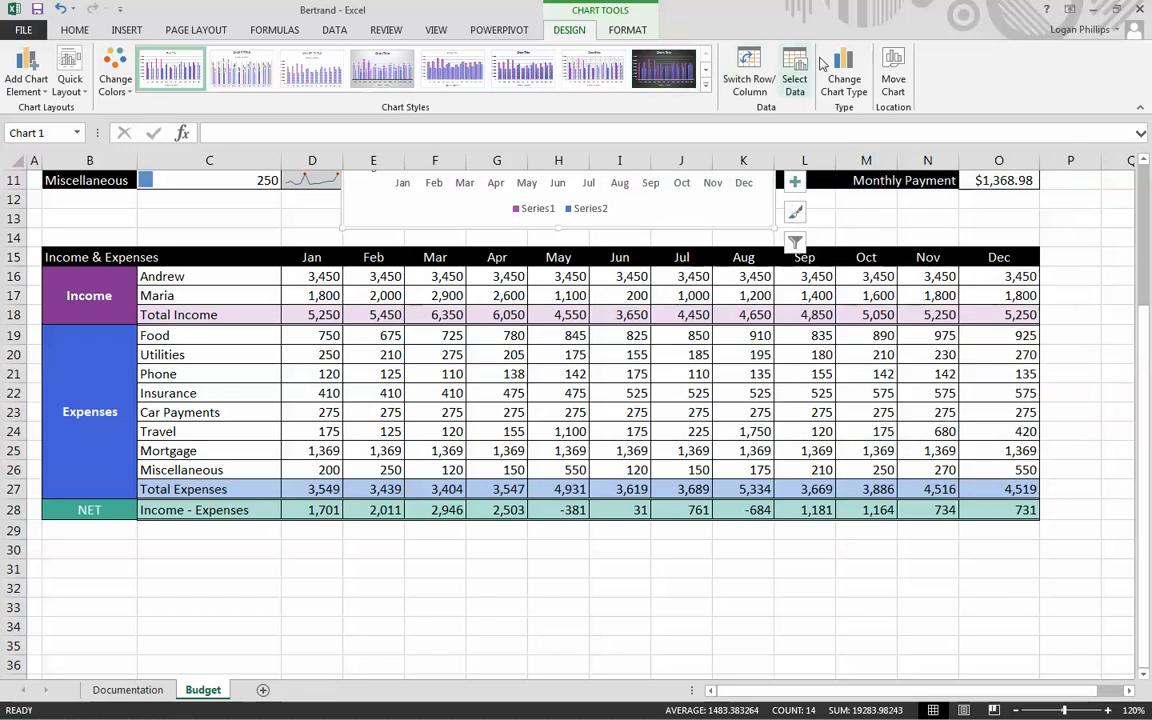
{"action": "left_click", "coordinate": [794, 78]}
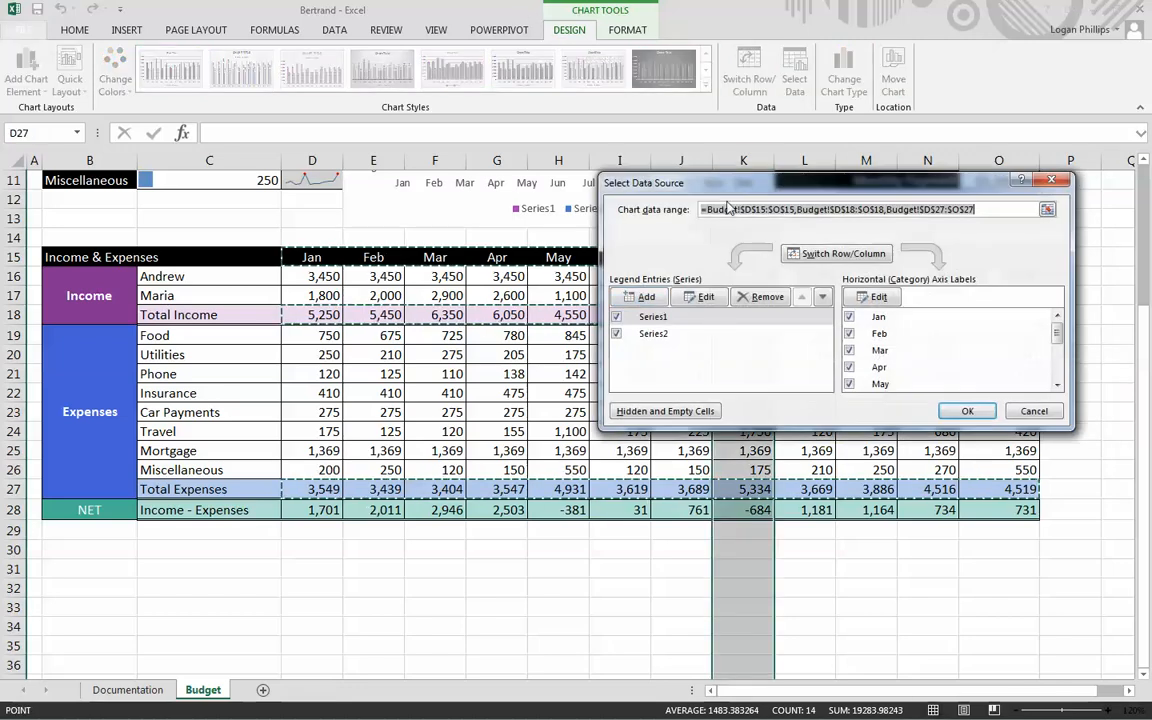
{"action": "left_click", "coordinate": [643, 296]}
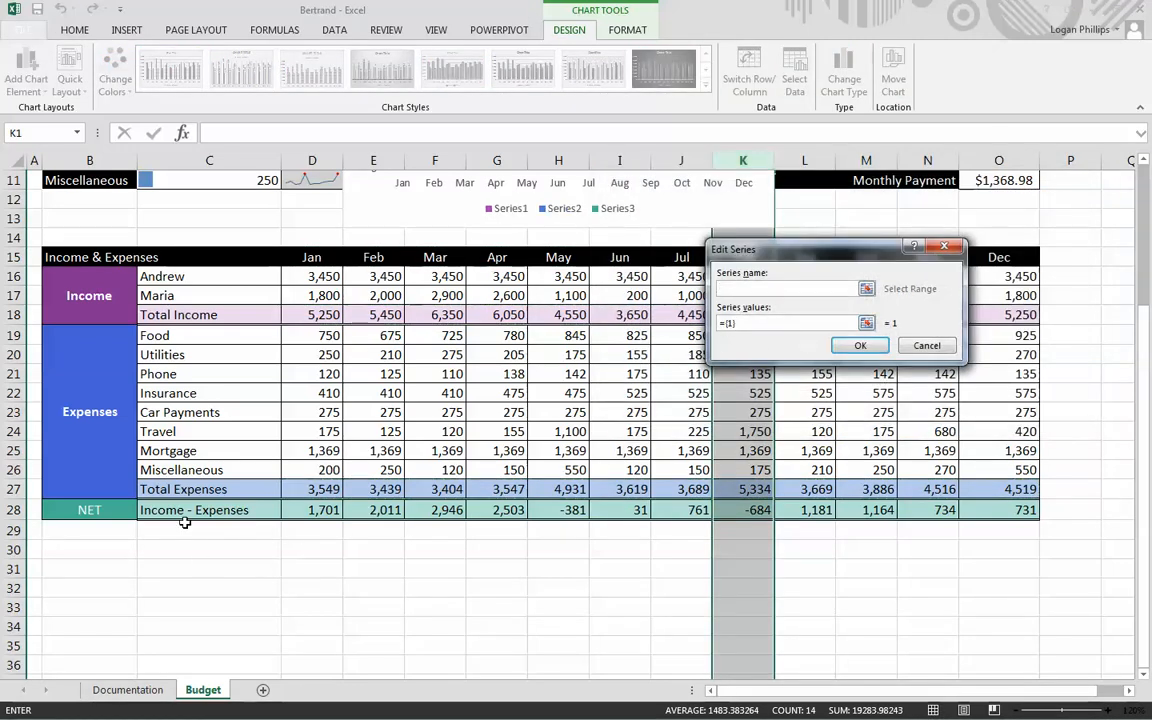
{"action": "left_click_drag", "start_coordinate": [187, 513], "coordinate": [983, 505]}
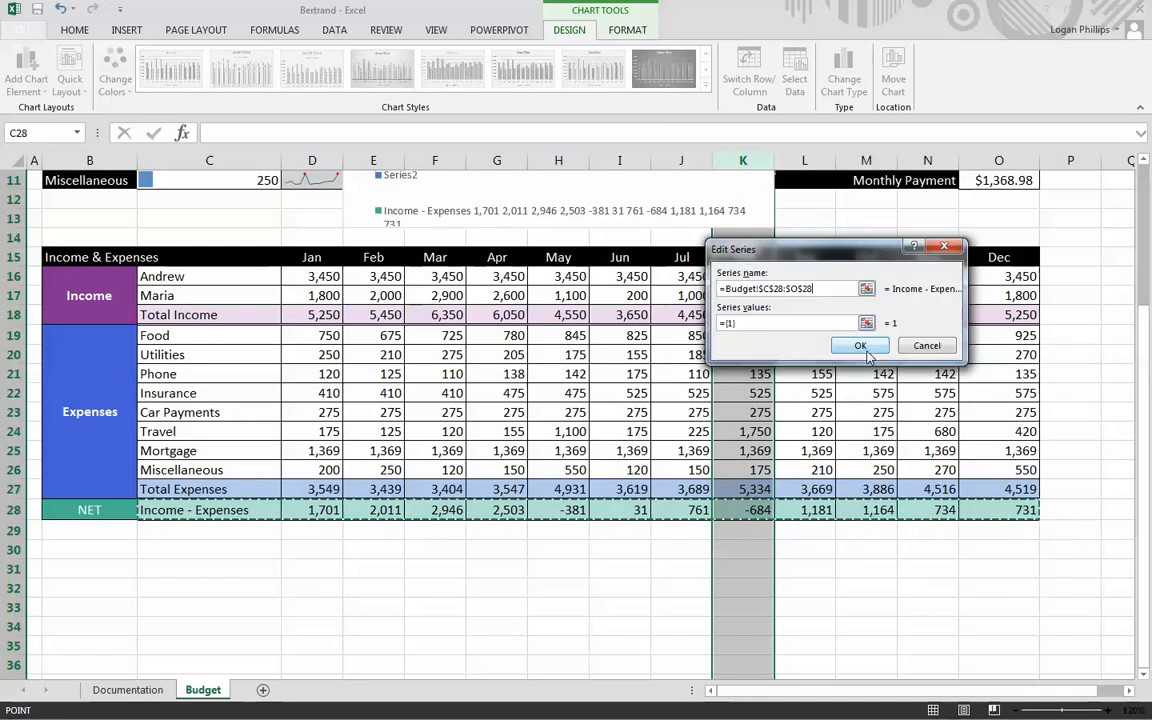
{"action": "key", "text": "Return"}
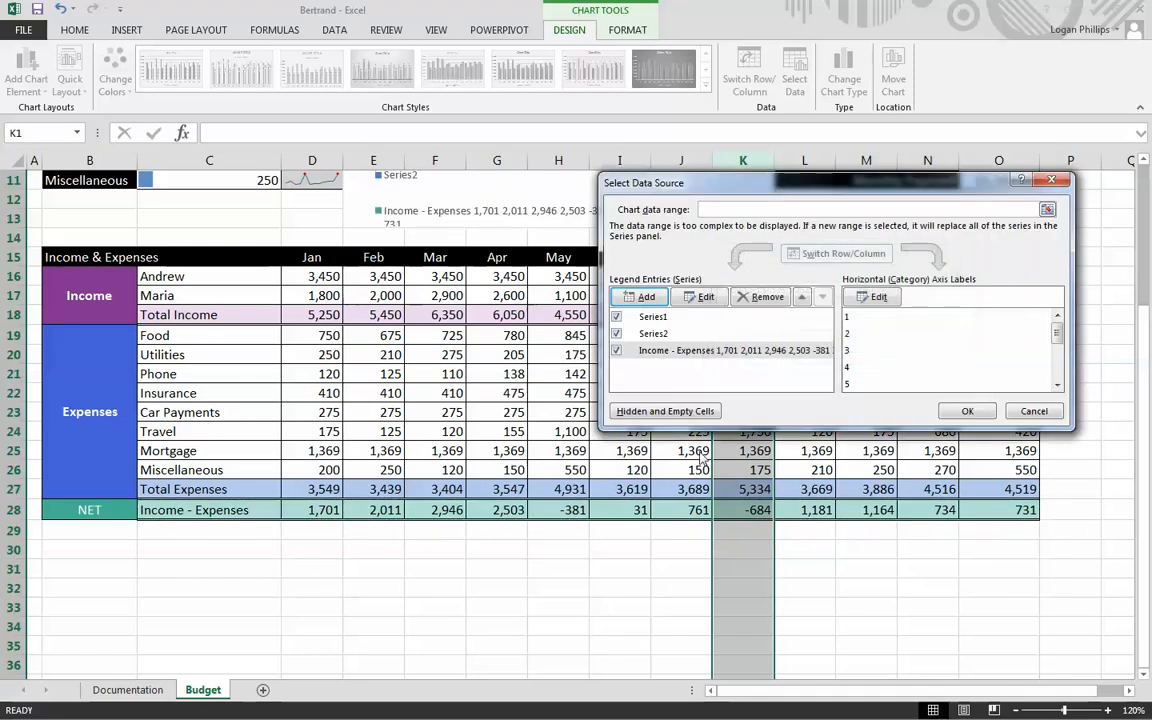
{"action": "left_click", "coordinate": [968, 412]}
{"action": "scroll", "coordinate": [772, 440], "scroll_direction": "up", "scroll_amount": 4}
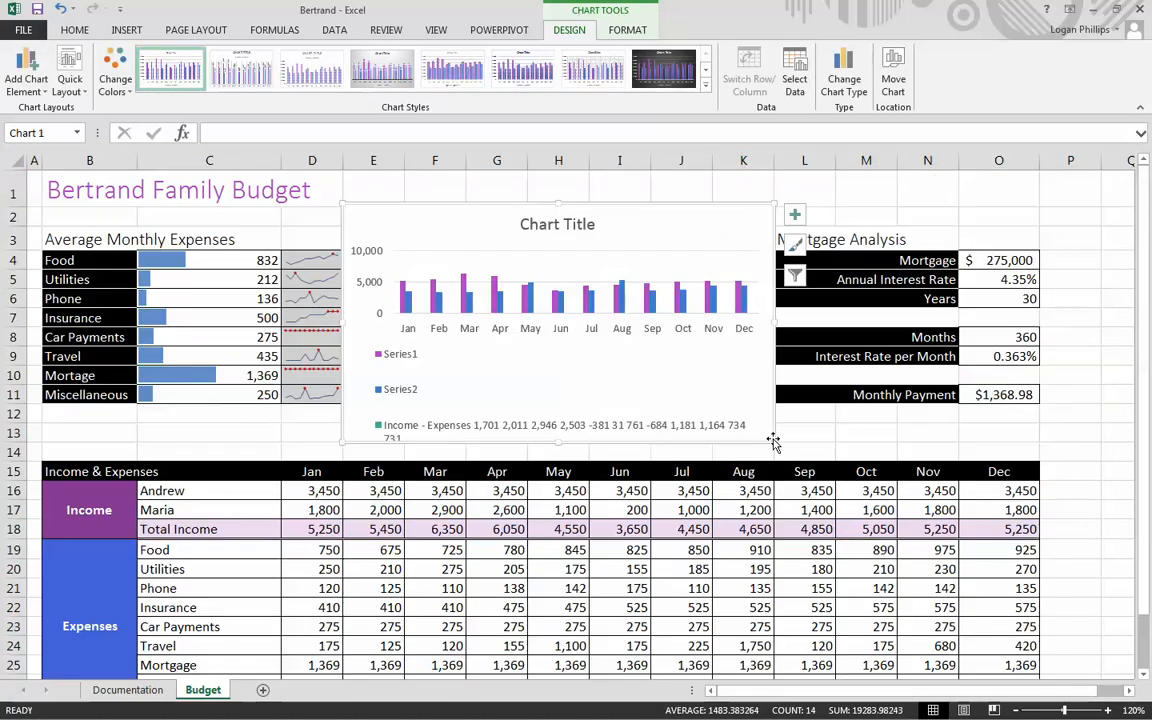
- Undo the addition of the third series and delete the existing column chart from the Budget sheet
{"action": "key", "text": "ctrl+z"}
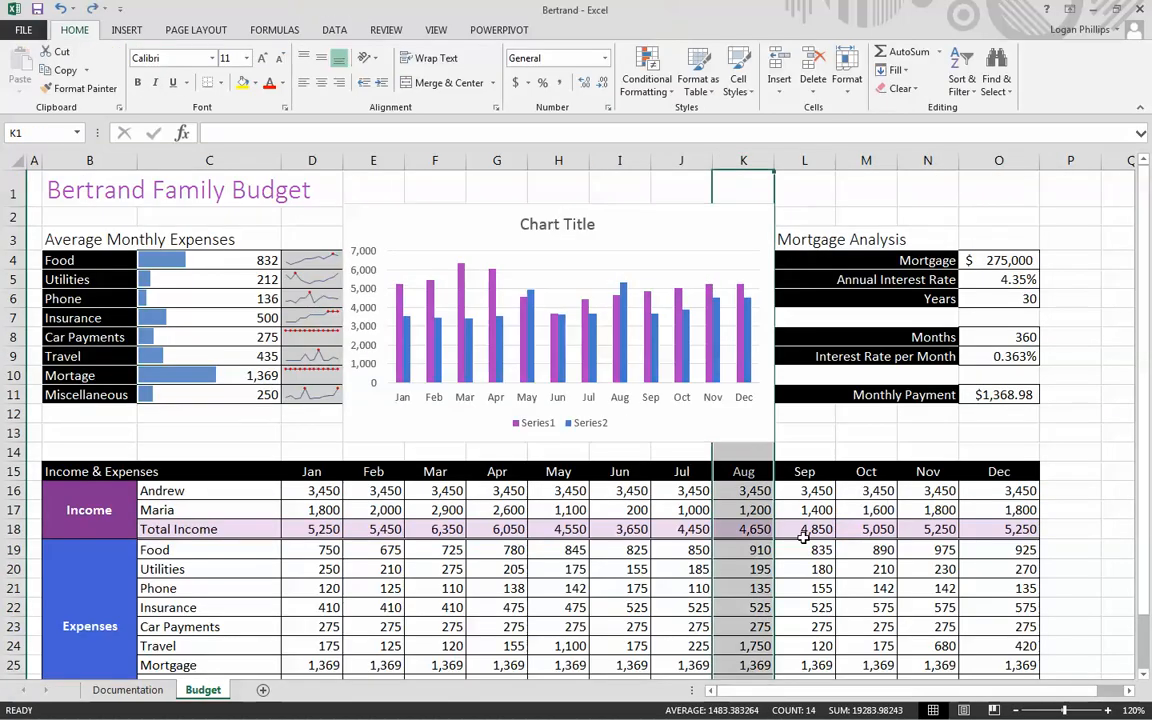
{"action": "left_click", "coordinate": [1119, 473]}
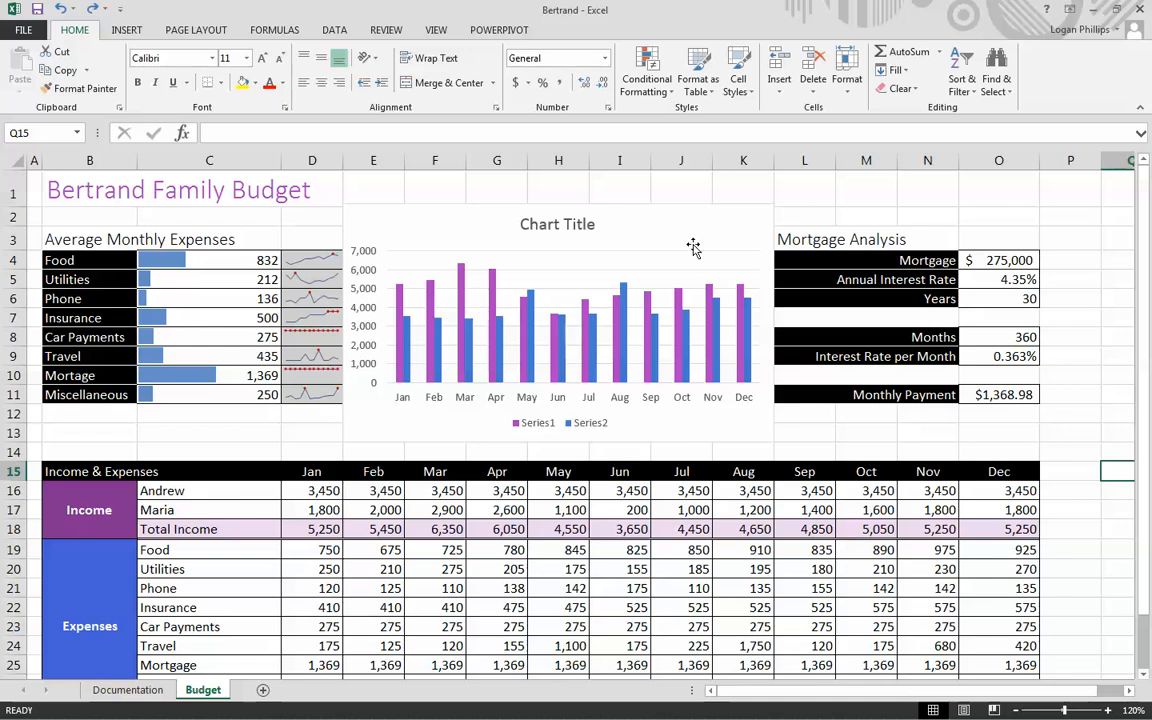
{"action": "left_click", "coordinate": [713, 219]}
{"action": "key", "text": "Delete"}
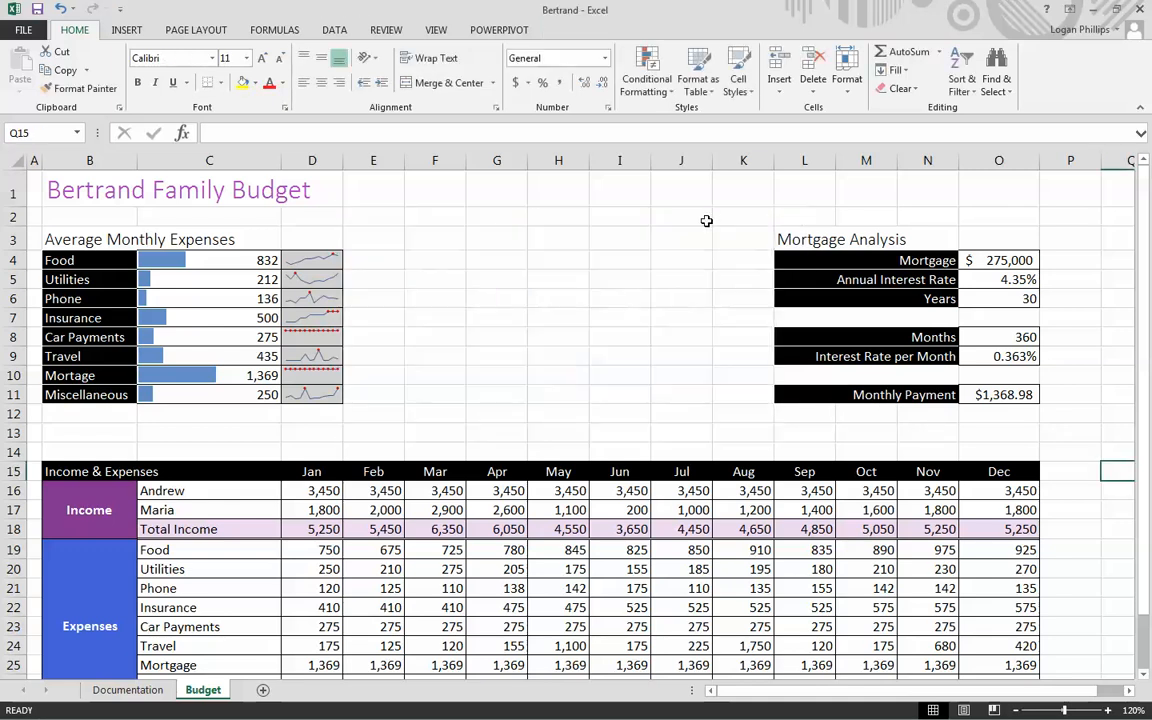
{"action": "left_click", "coordinate": [635, 278]}
- Insert a clustered column chart from the month headings D15:O15, Total Income D18:O18, and the Total Expenses and net rows D27:O28
{"action": "scroll", "coordinate": [604, 260], "scroll_direction": "down", "scroll_amount": 2}
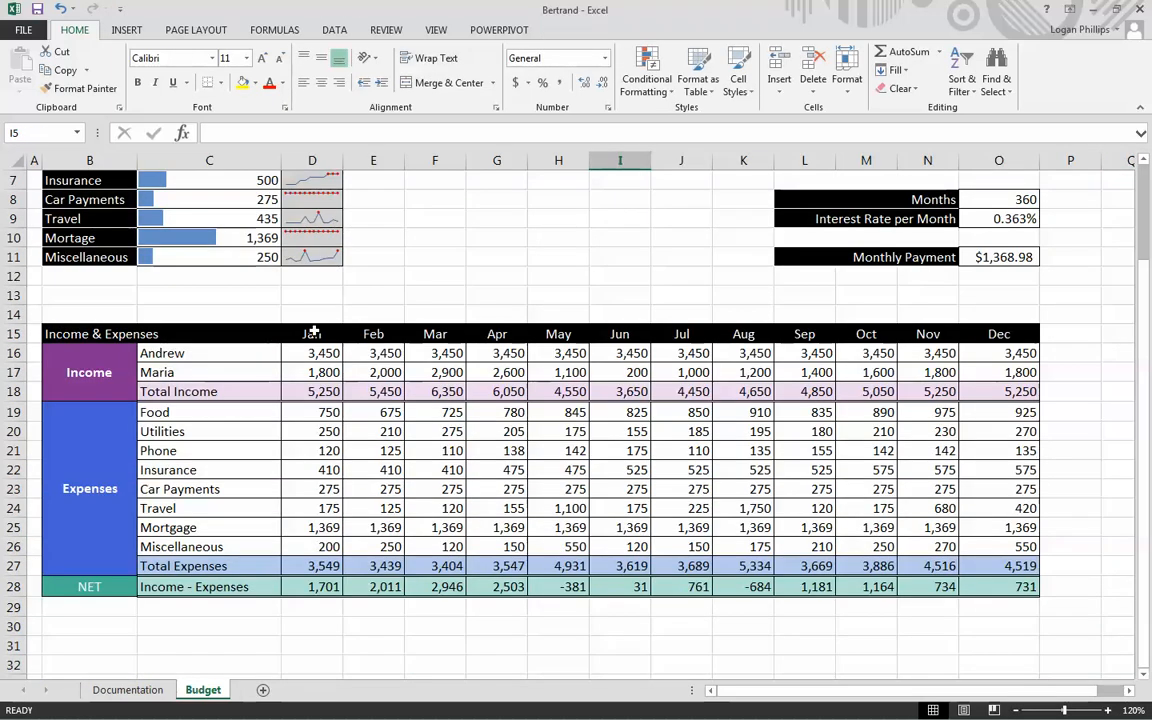
{"action": "left_click_drag", "start_coordinate": [314, 331], "coordinate": [992, 332]}
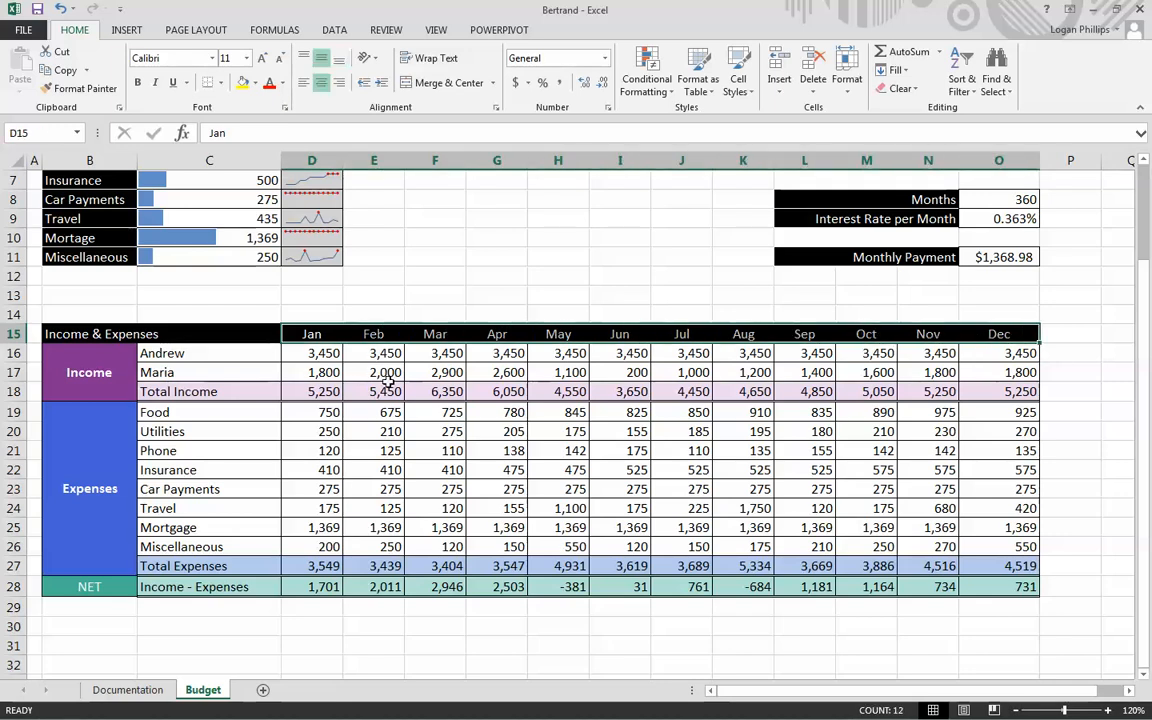
{"action": "left_click_drag", "start_coordinate": [305, 391], "coordinate": [1000, 392]}
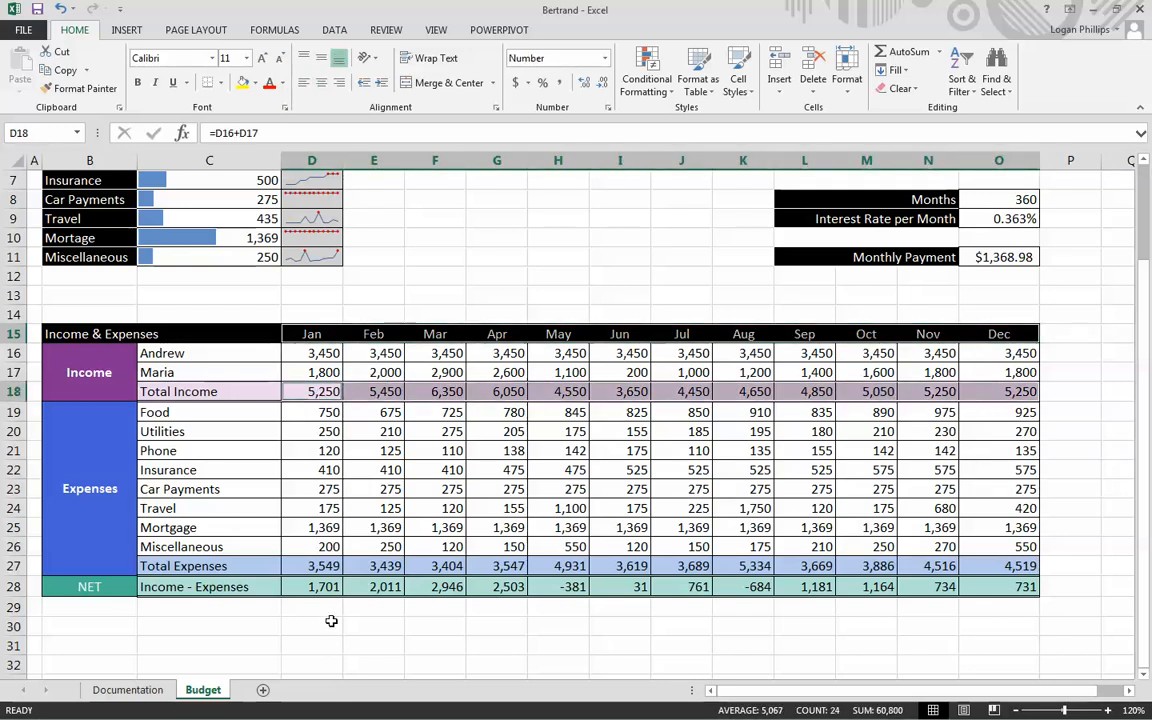
{"action": "left_click_drag", "start_coordinate": [305, 566], "coordinate": [979, 587]}
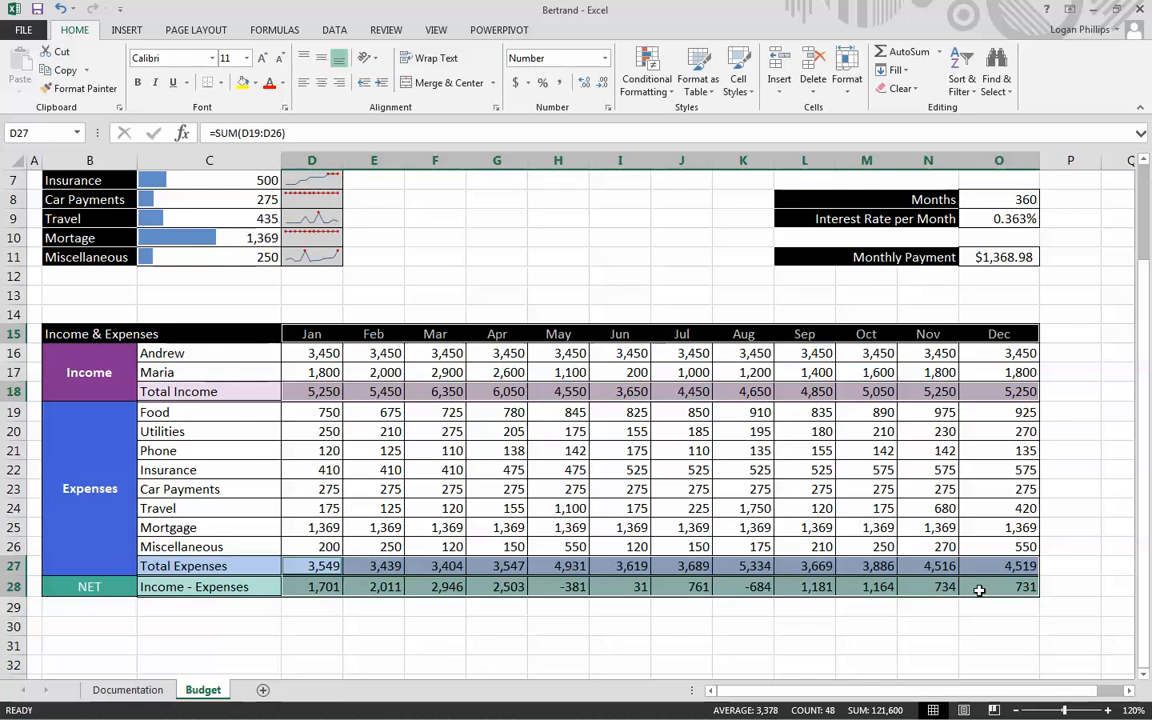
{"action": "left_click", "coordinate": [127, 30]}
{"action": "left_click", "coordinate": [400, 80]}
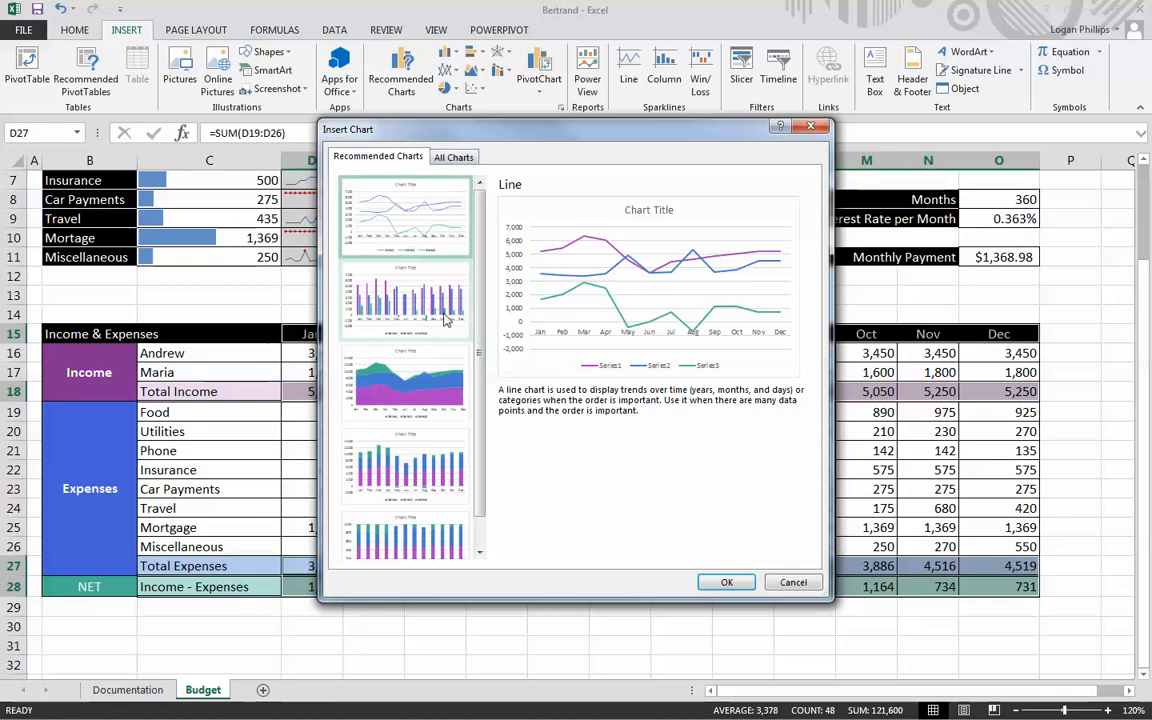
{"action": "left_click", "coordinate": [453, 157]}
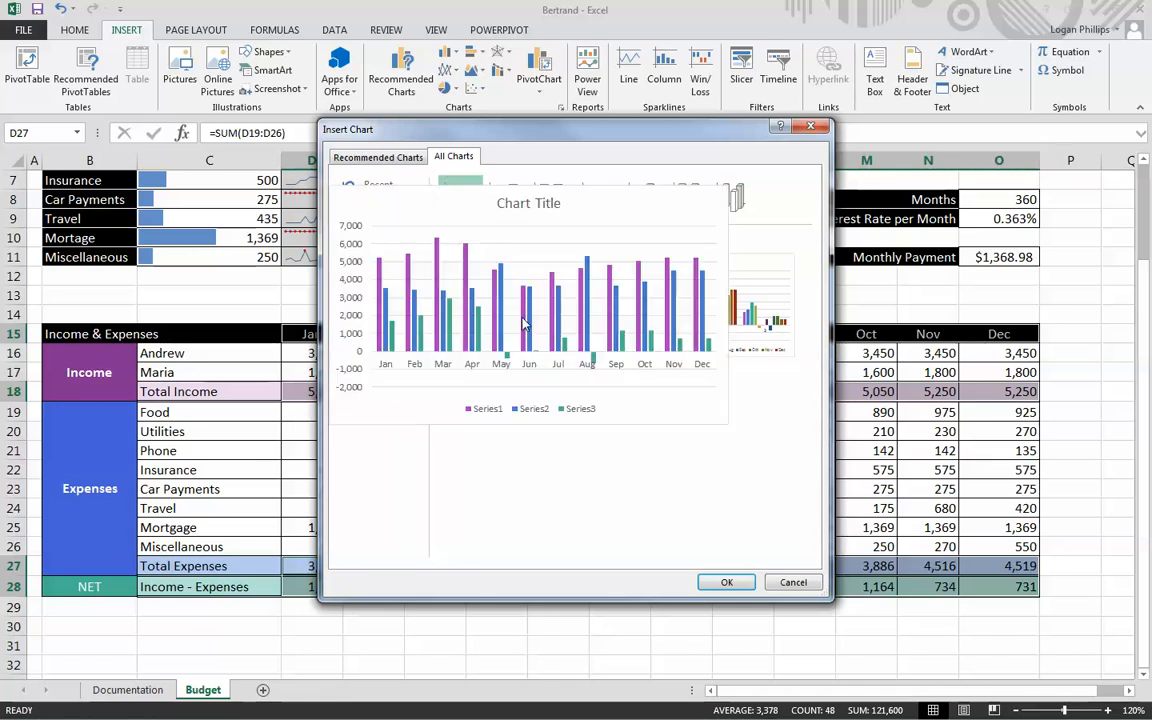
{"action": "left_click", "coordinate": [712, 581]}
- Move the new chart between the Average Monthly Expenses and Mortgage Analysis blocks and shrink it to fit columns E to K above the table
{"action": "scroll", "coordinate": [600, 495], "scroll_direction": "up", "scroll_amount": 2}
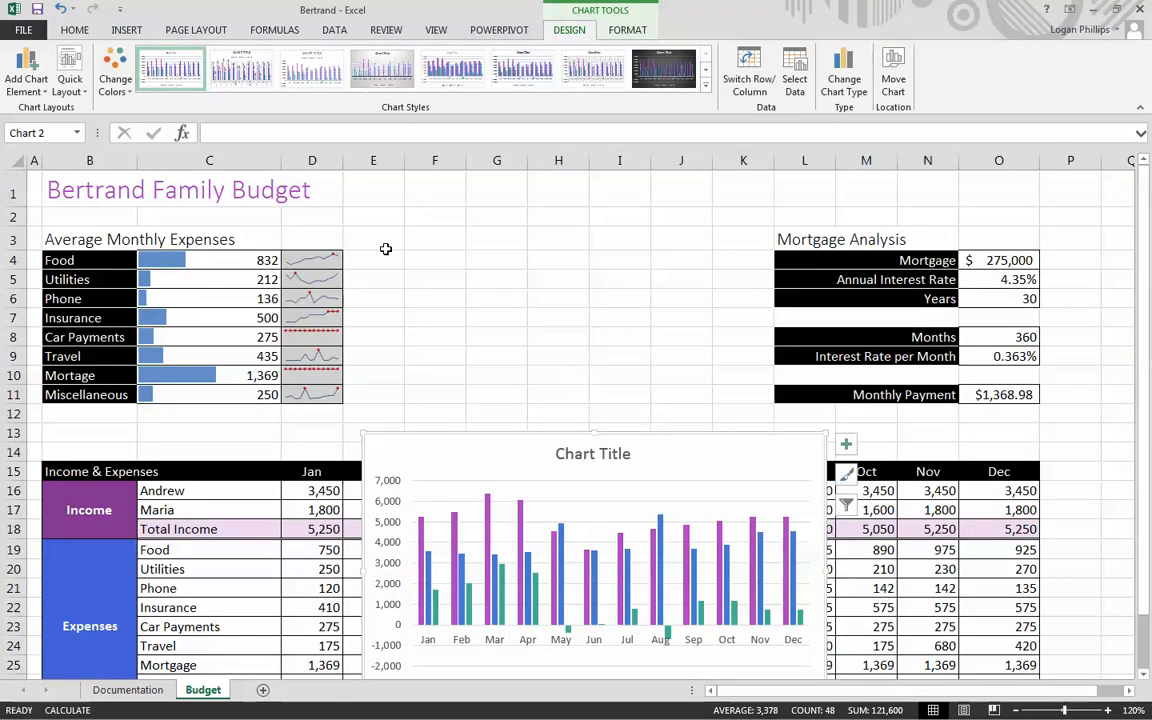
{"action": "left_click_drag", "start_coordinate": [400, 433], "coordinate": [367, 221]}
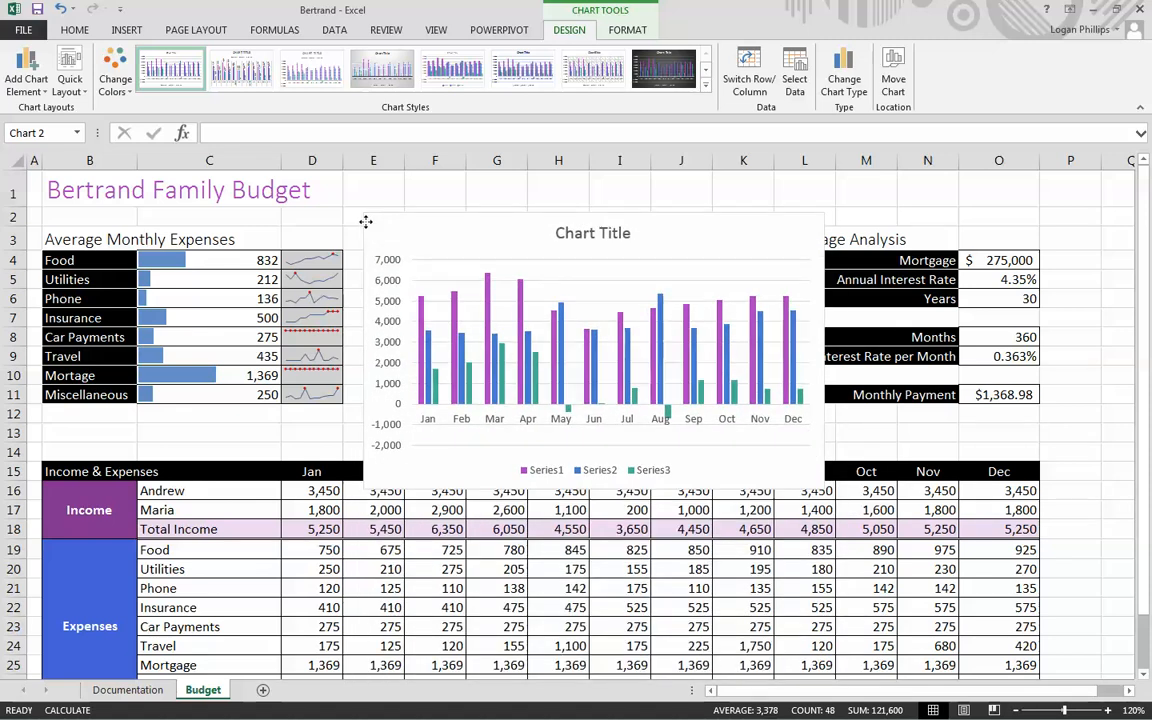
{"action": "left_click_drag", "start_coordinate": [366, 222], "coordinate": [355, 217]}
{"action": "left_click_drag", "start_coordinate": [800, 481], "coordinate": [766, 422]}
{"action": "left_click", "coordinate": [839, 447]}
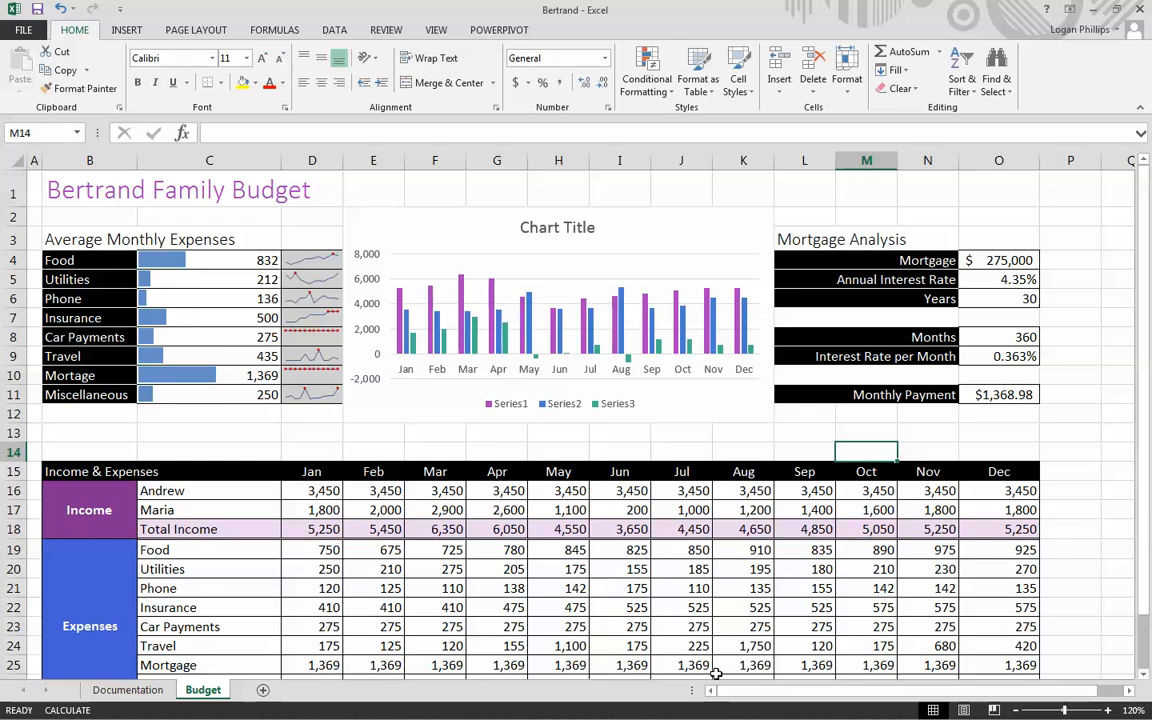
- Apply the chart style with the dark gray background to the column chart
{"action": "left_click", "coordinate": [600, 212]}
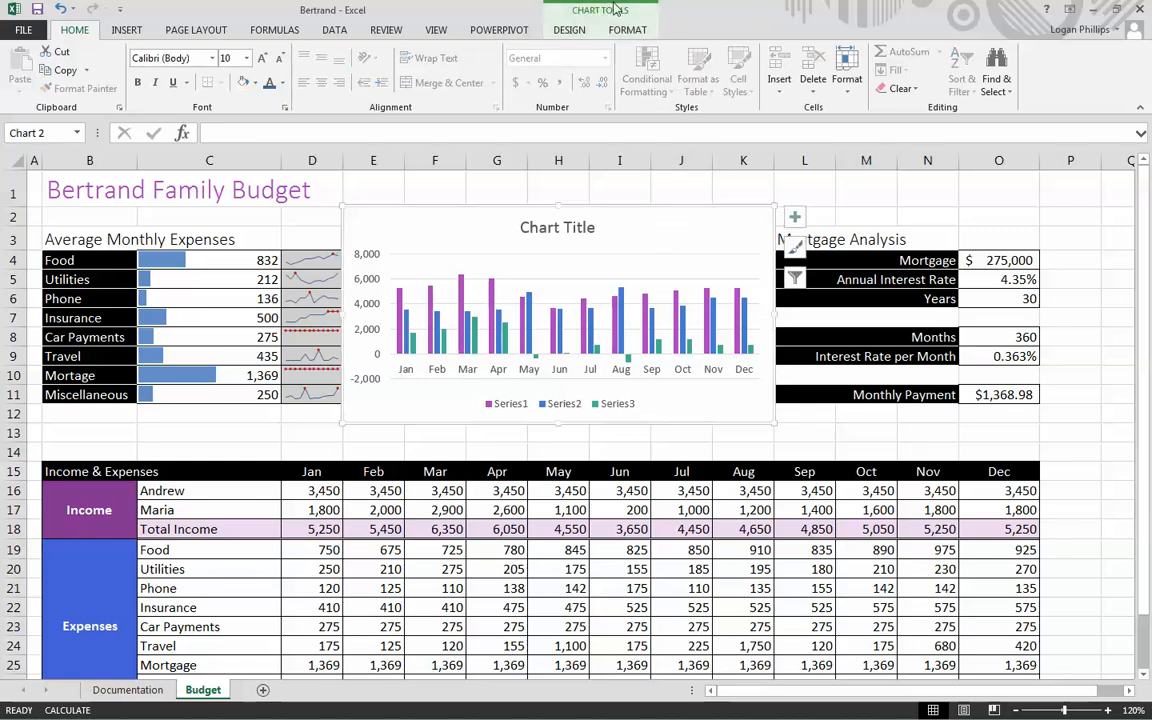
{"action": "left_click", "coordinate": [591, 32]}
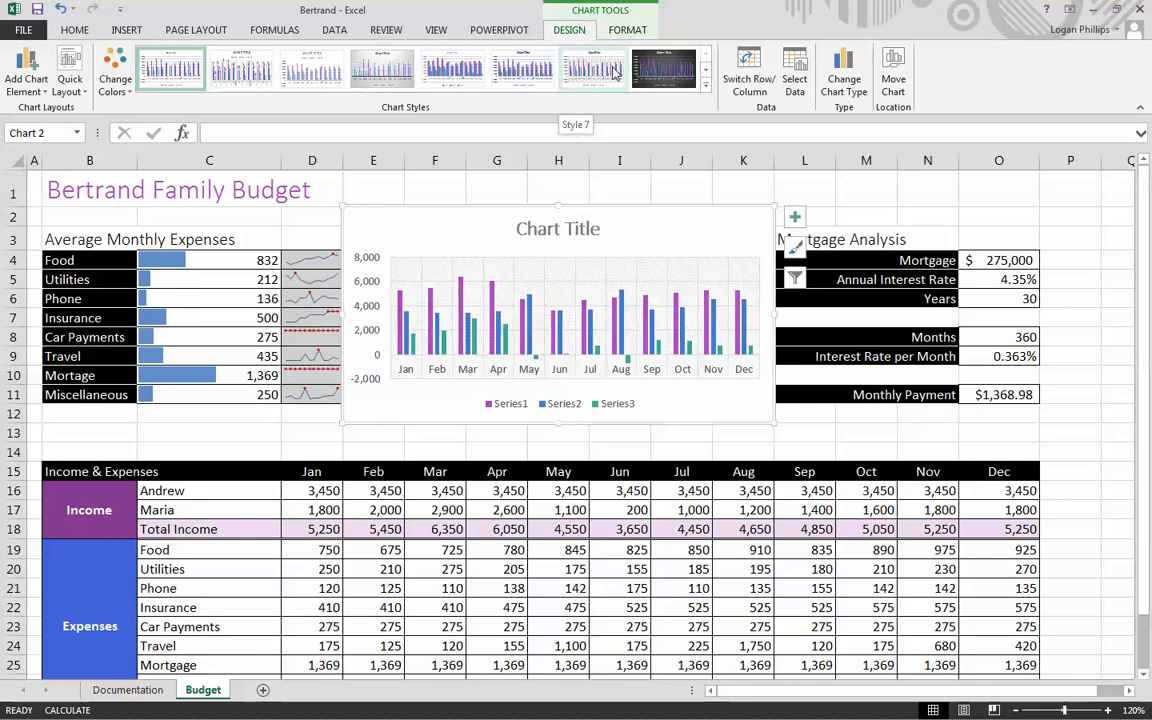
{"action": "left_click", "coordinate": [670, 78]}
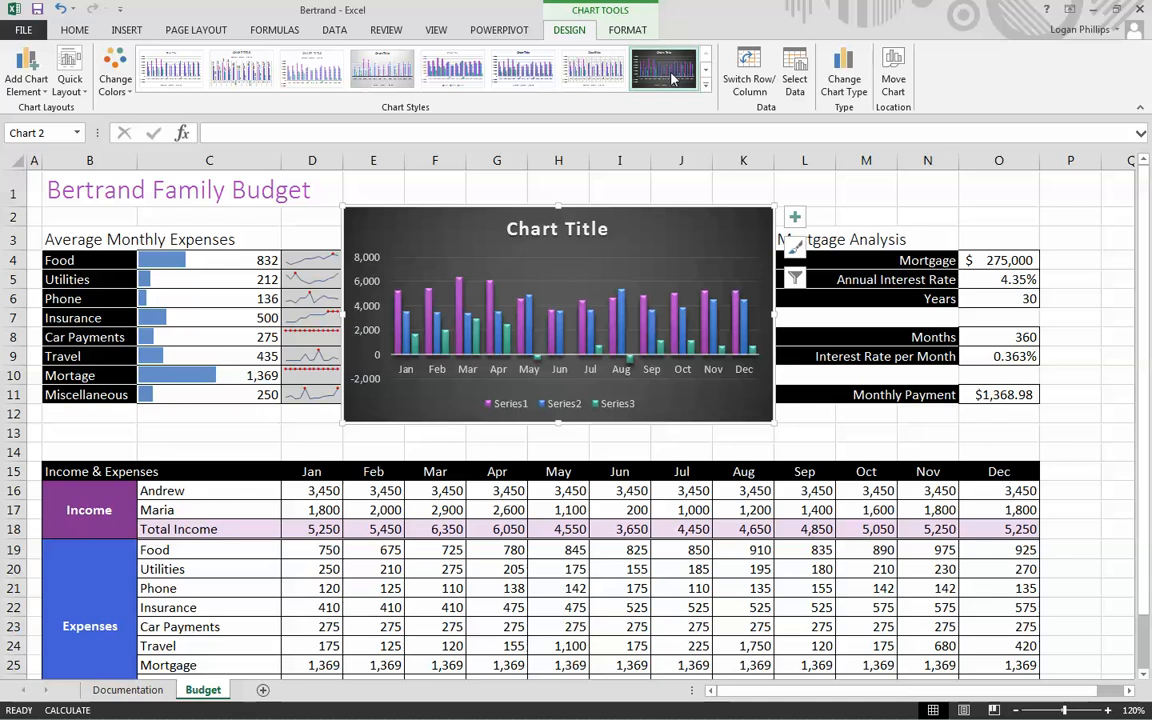
- Replace the chart's placeholder title with "Income and Expenses"
{"action": "left_click", "coordinate": [556, 231]}
{"action": "double_click", "coordinate": [556, 231]}
{"action": "left_click_drag", "start_coordinate": [609, 230], "coordinate": [524, 236]}
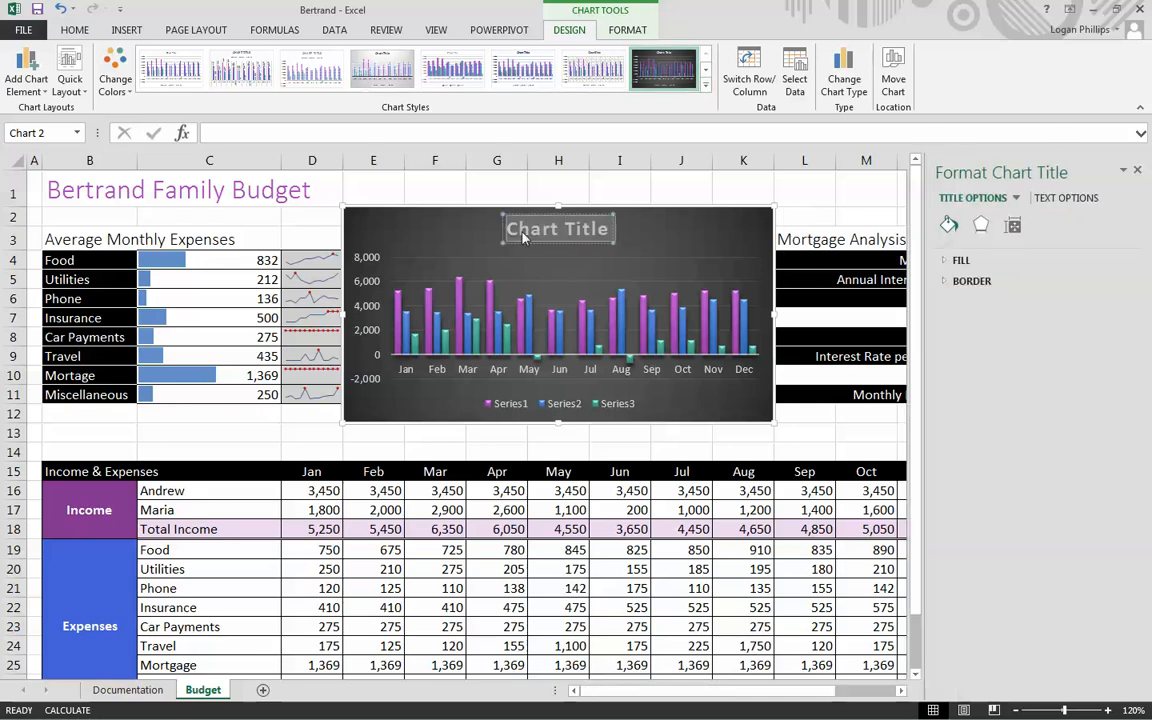
{"action": "type", "text": "In"}
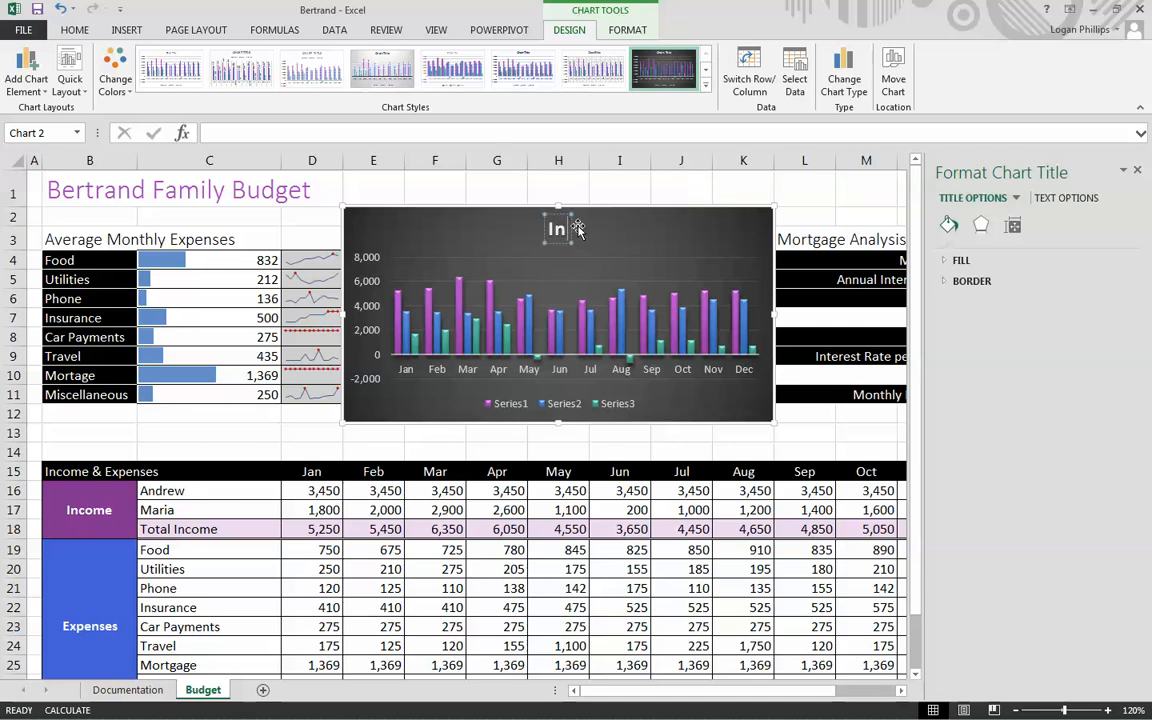
{"action": "type", "text": "come and Expenses"}
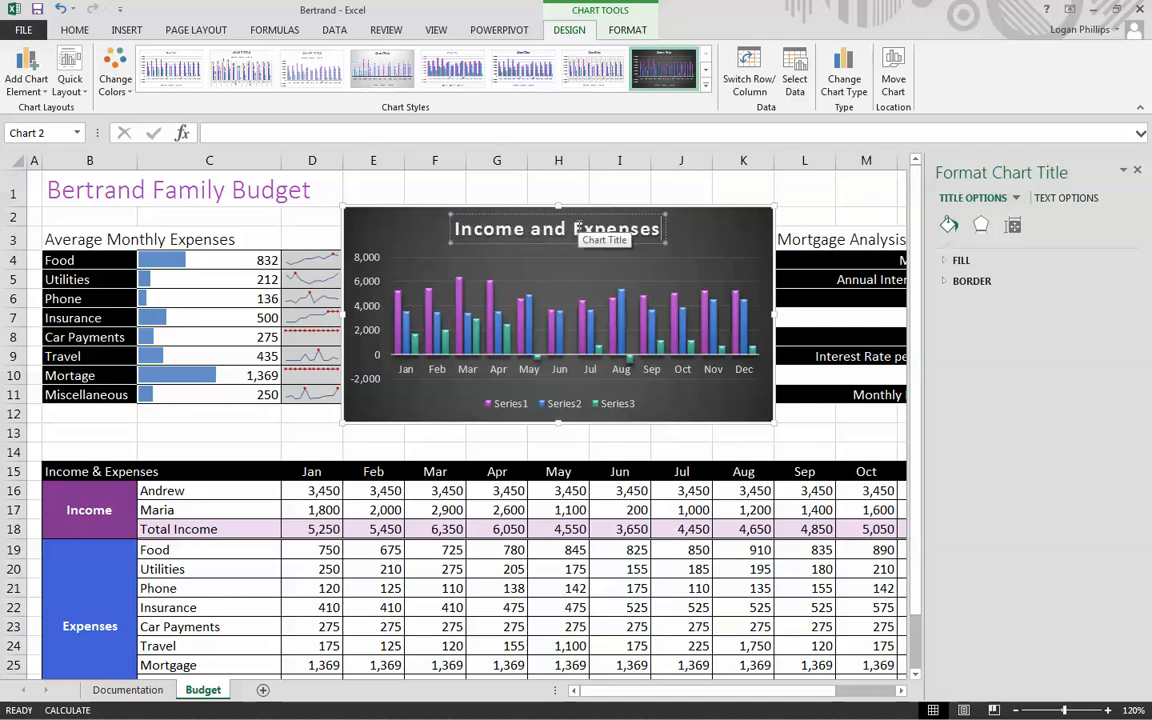
- Format the chart title at font size 12 without bold
{"action": "left_click", "coordinate": [80, 30]}
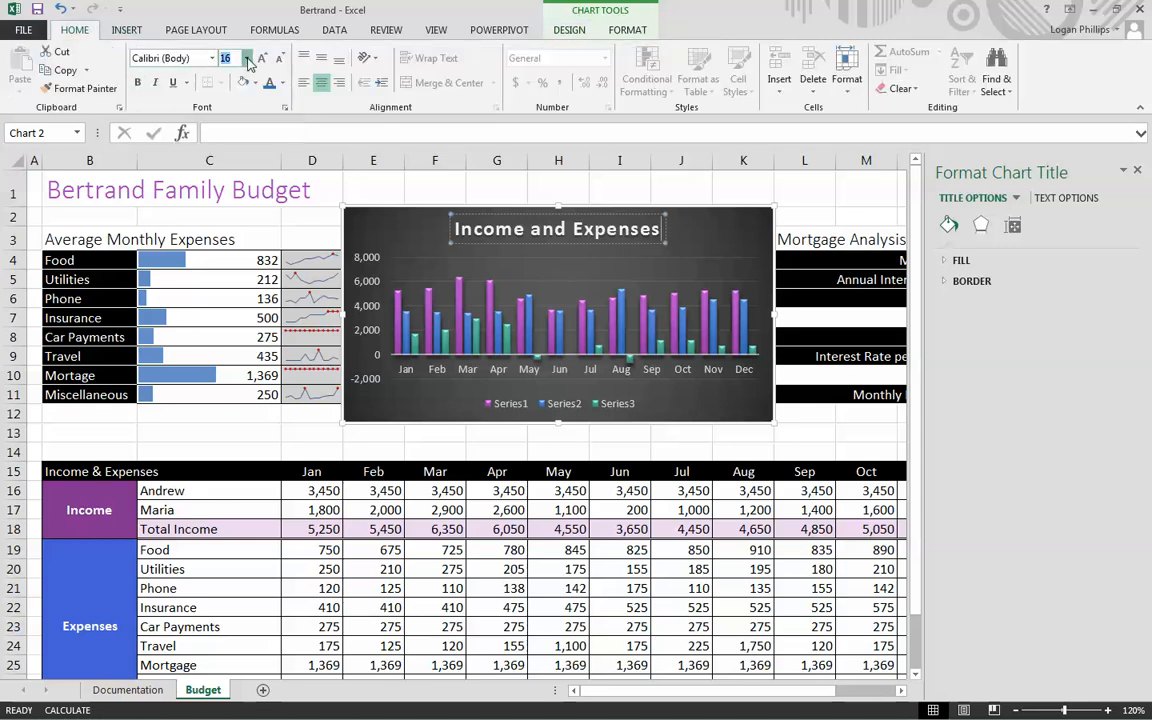
{"action": "left_click", "coordinate": [246, 58]}
{"action": "left_click", "coordinate": [231, 152]}
{"action": "left_click_drag", "start_coordinate": [665, 228], "coordinate": [452, 228]}
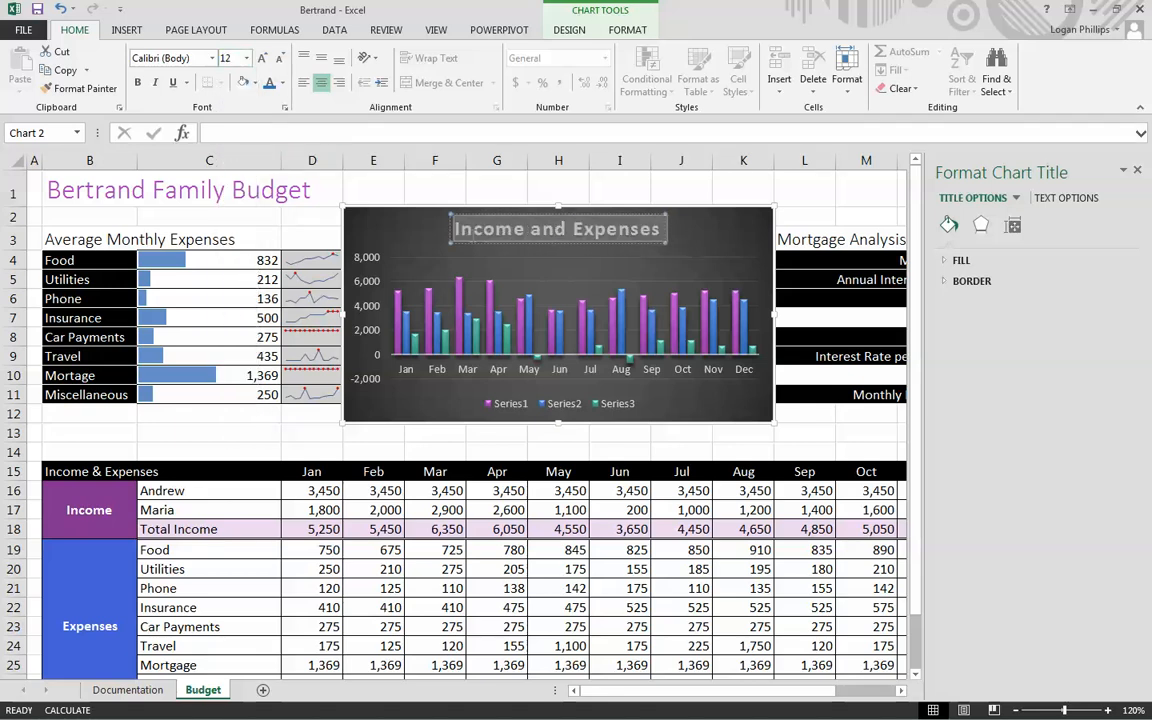
{"action": "left_click", "coordinate": [248, 63]}
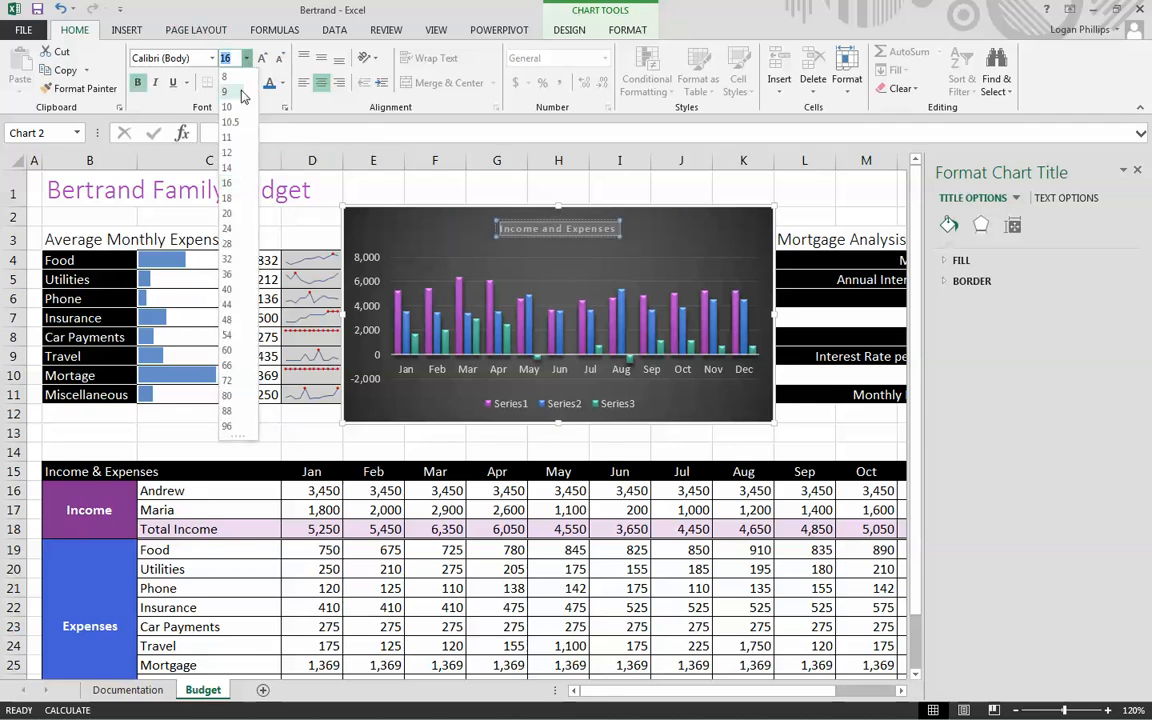
{"action": "left_click", "coordinate": [231, 152]}
{"action": "left_click", "coordinate": [142, 88]}
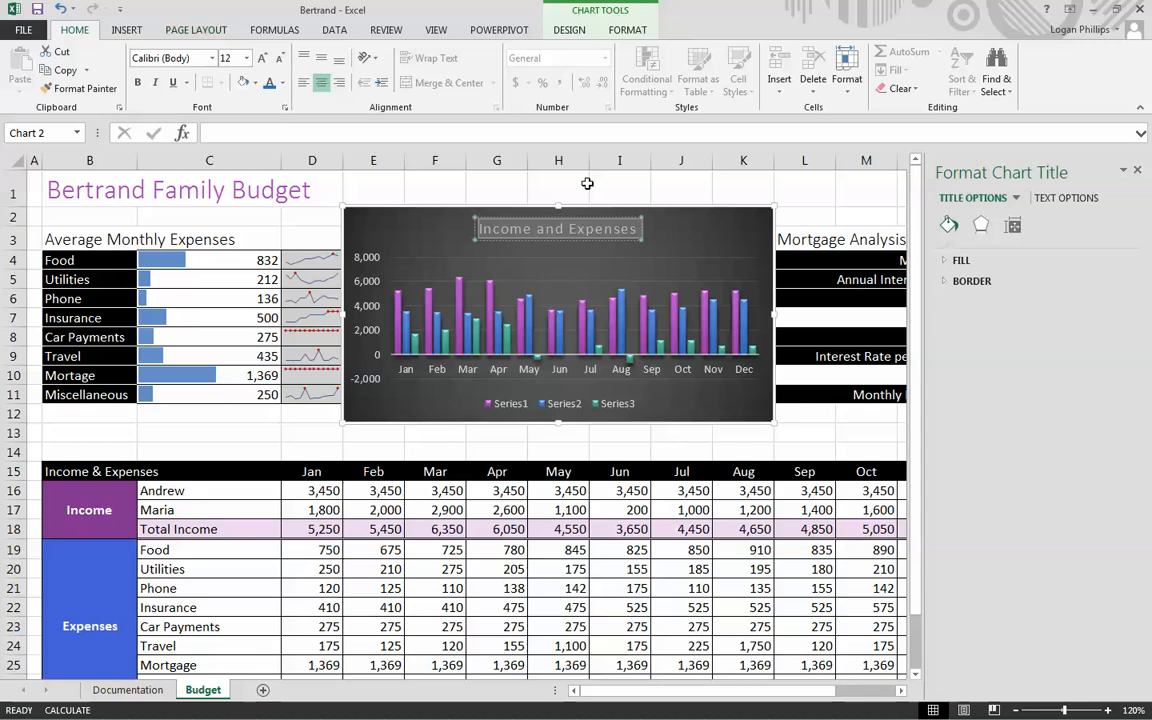
- Set the bounds of the chart's vertical axis to a minimum of -1000 and a maximum of 6500
{"action": "left_click", "coordinate": [378, 281]}
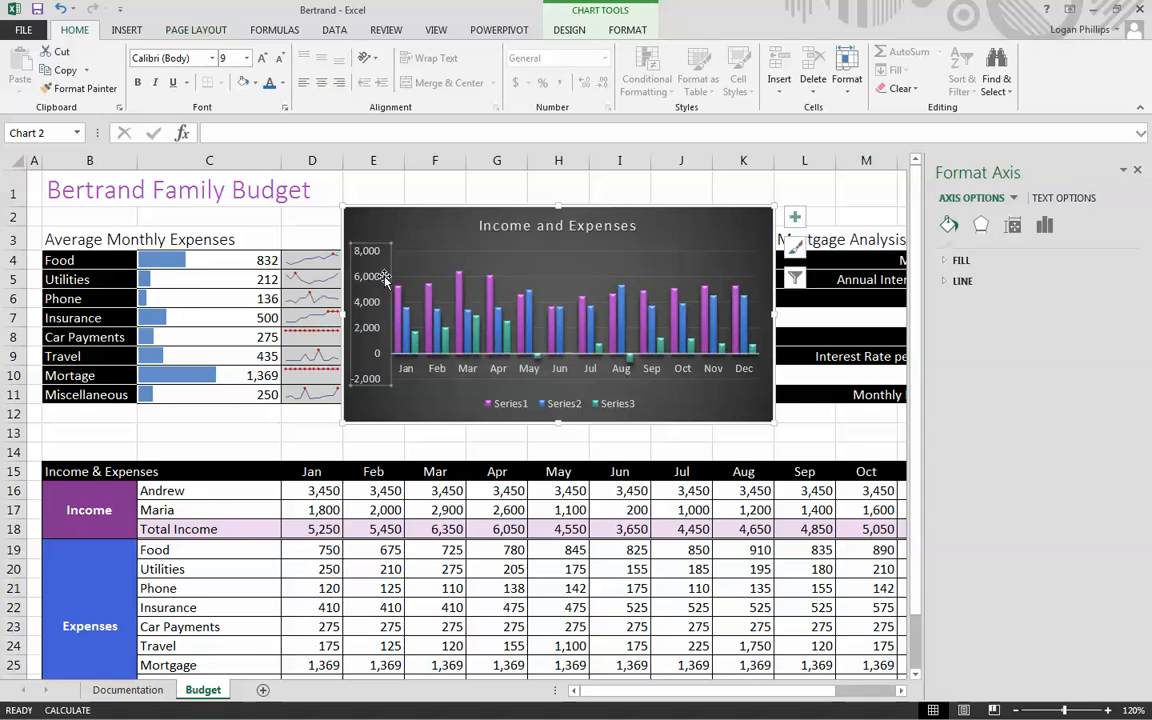
{"action": "left_click", "coordinate": [348, 252]}
{"action": "left_click", "coordinate": [372, 280]}
{"action": "double_click", "coordinate": [370, 281]}
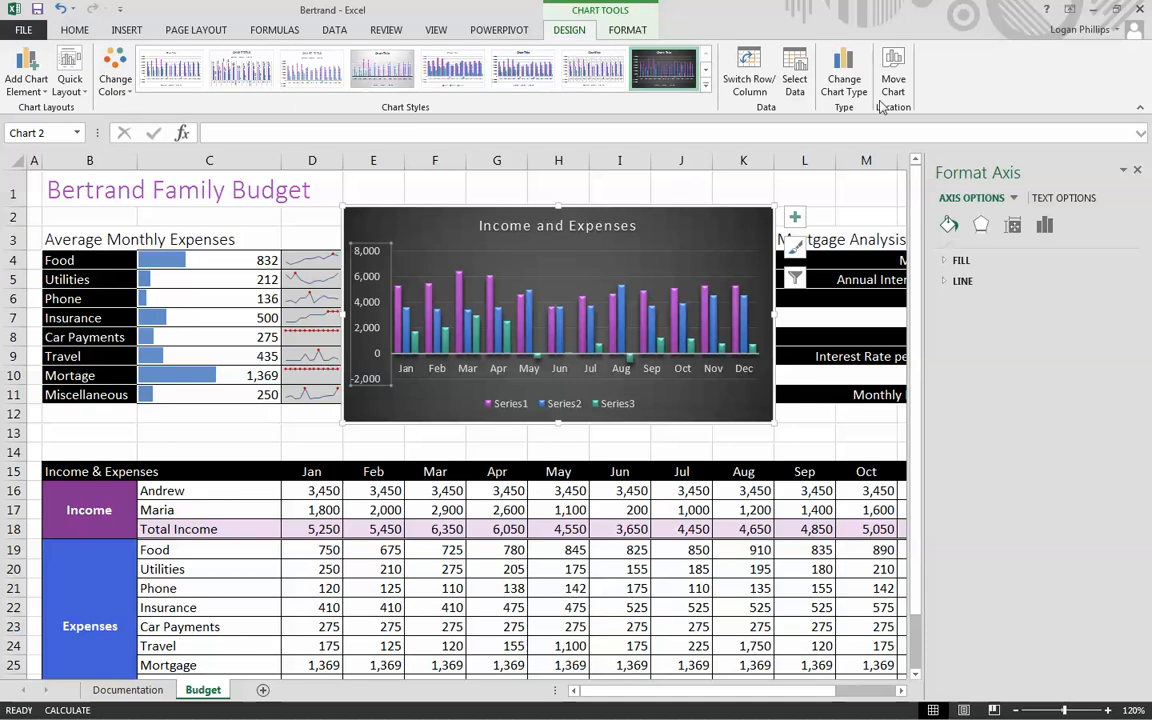
{"action": "left_click", "coordinate": [1012, 226]}
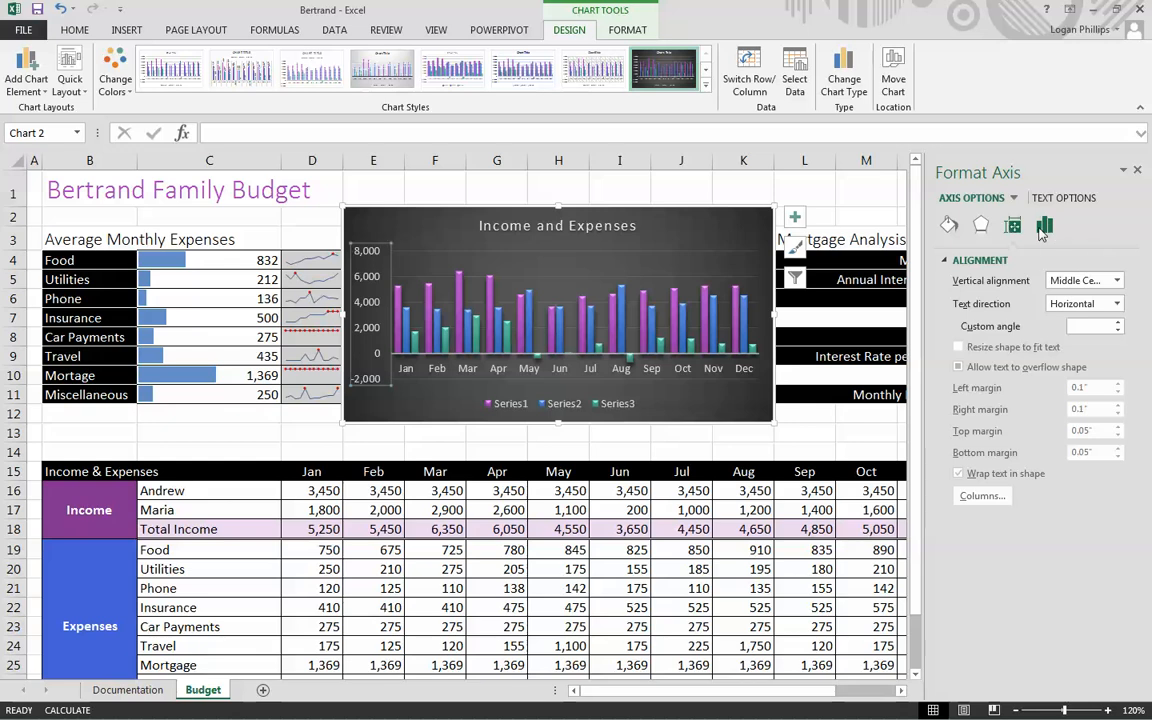
{"action": "left_click", "coordinate": [1045, 226]}
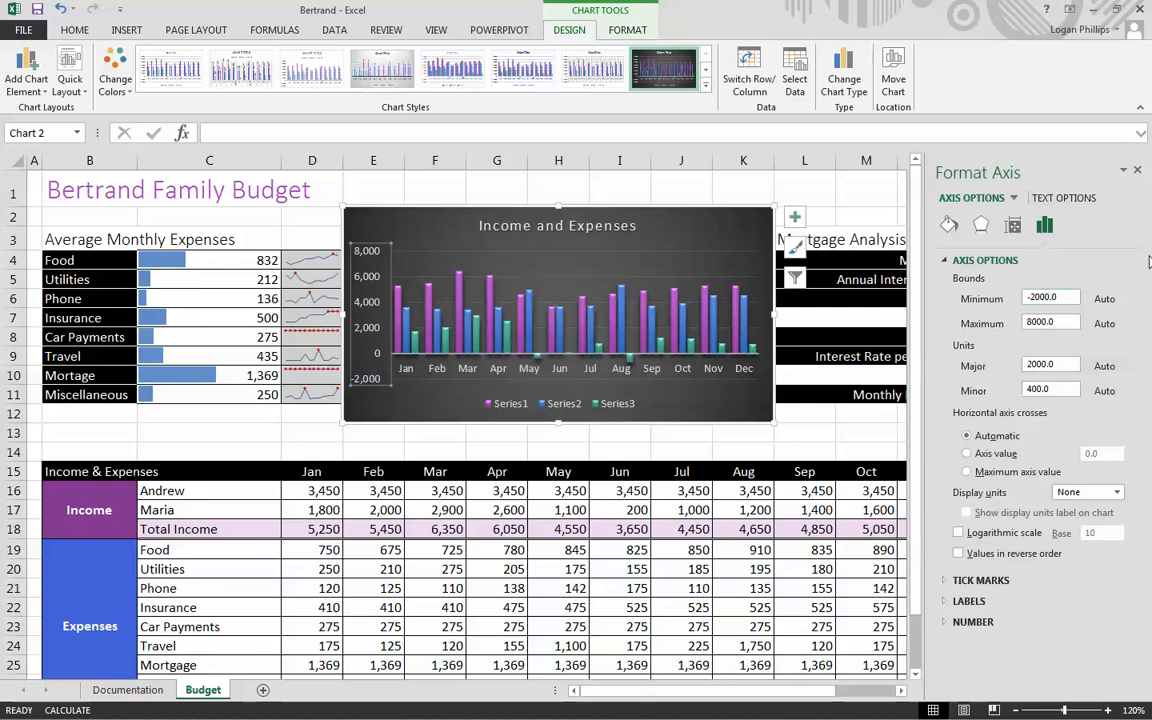
{"action": "left_click_drag", "start_coordinate": [1073, 299], "coordinate": [1013, 304]}
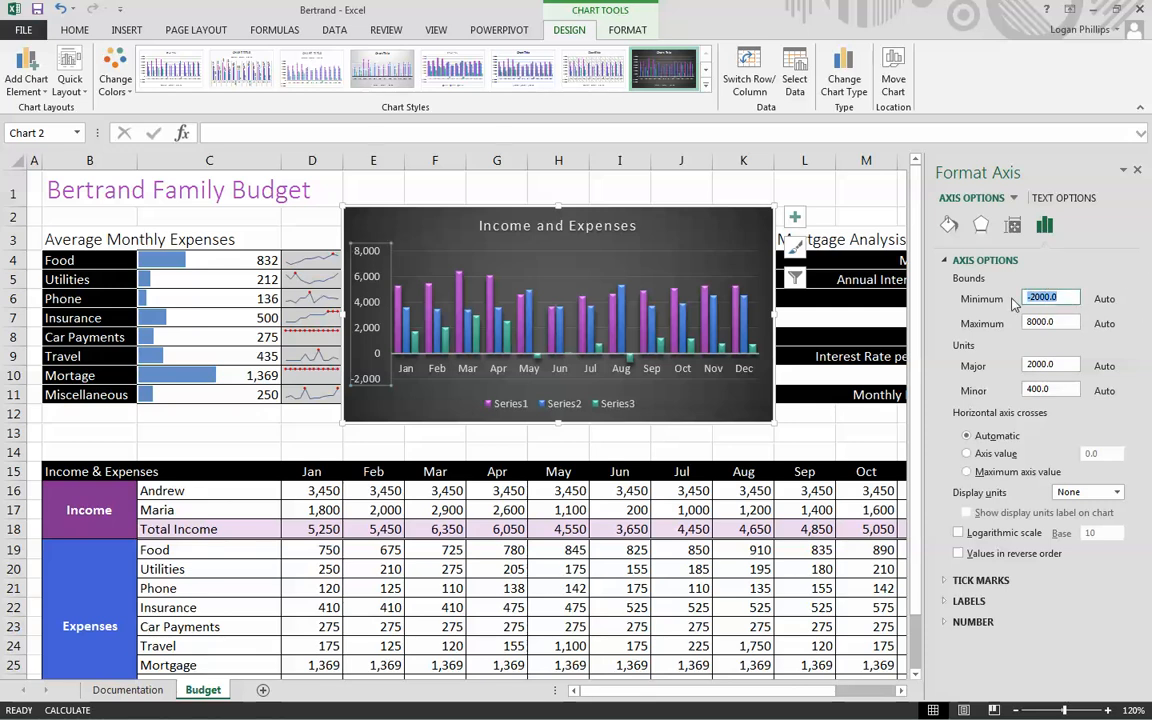
{"action": "type", "text": "-1"}
{"action": "left_click_drag", "start_coordinate": [1074, 324], "coordinate": [981, 339]}
{"action": "type", "text": "650"}
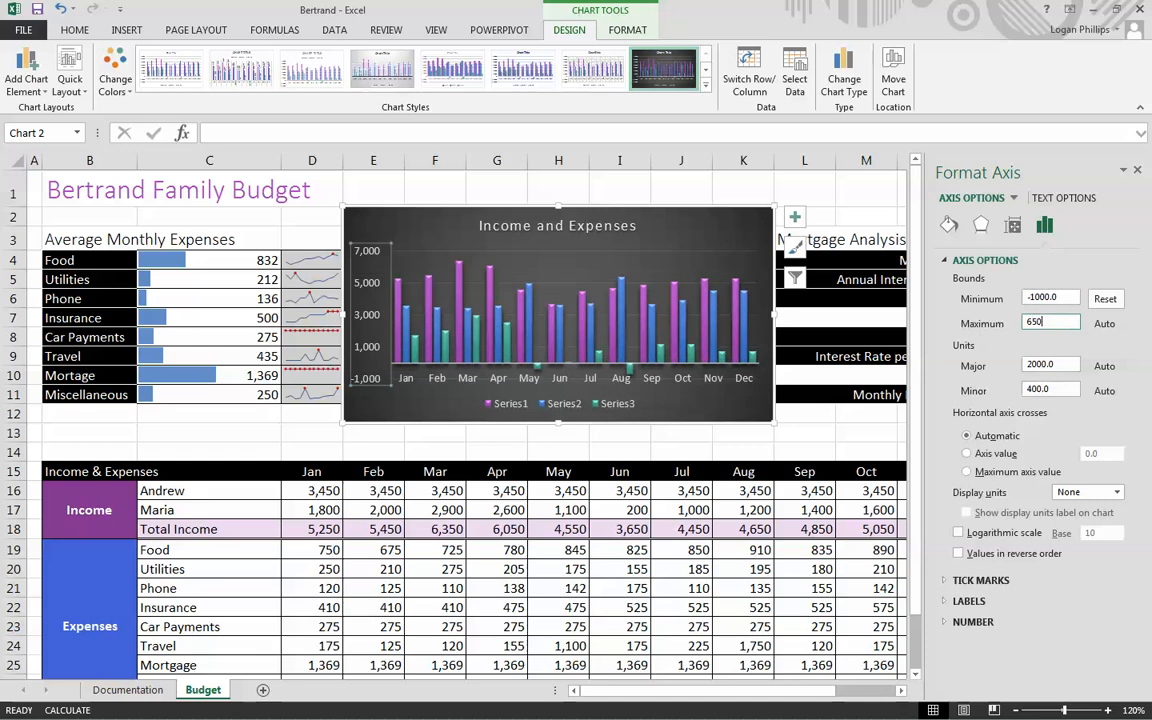
{"action": "type", "text": "0"}
- Set the vertical axis units to 1000 for major and 200 for minor
{"action": "left_click_drag", "start_coordinate": [1059, 366], "coordinate": [994, 364]}
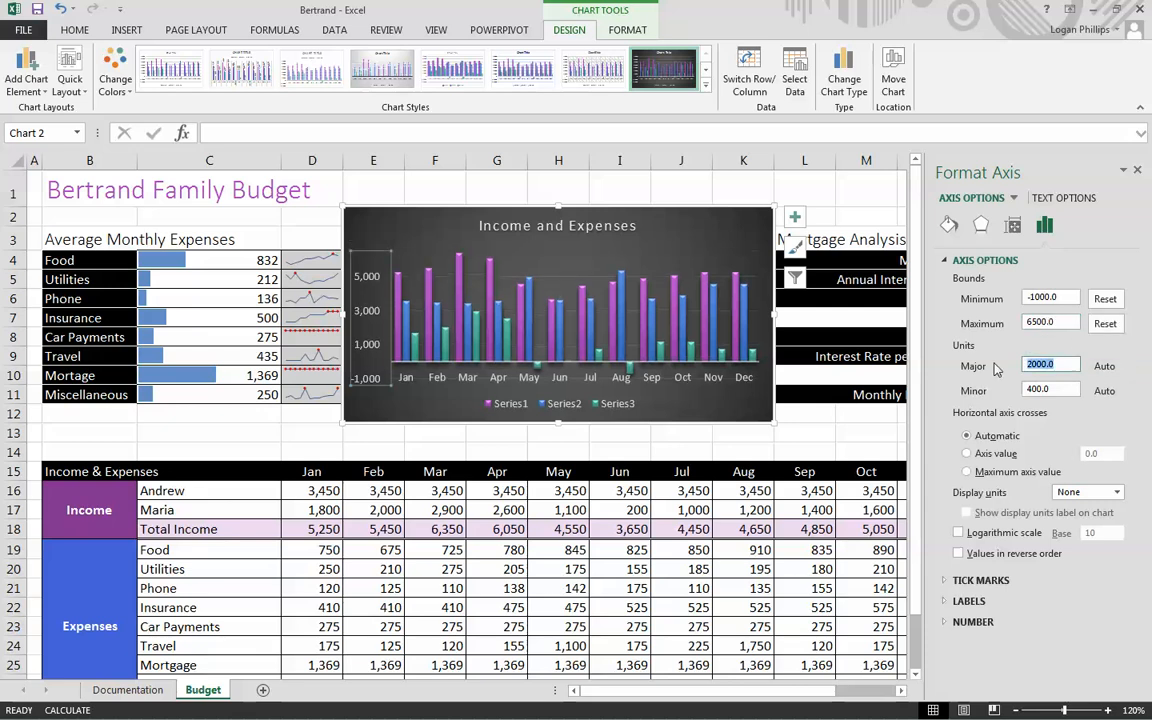
{"action": "type", "text": "1000"}
{"action": "double_click", "coordinate": [1063, 391]}
{"action": "type", "text": "200.0"}
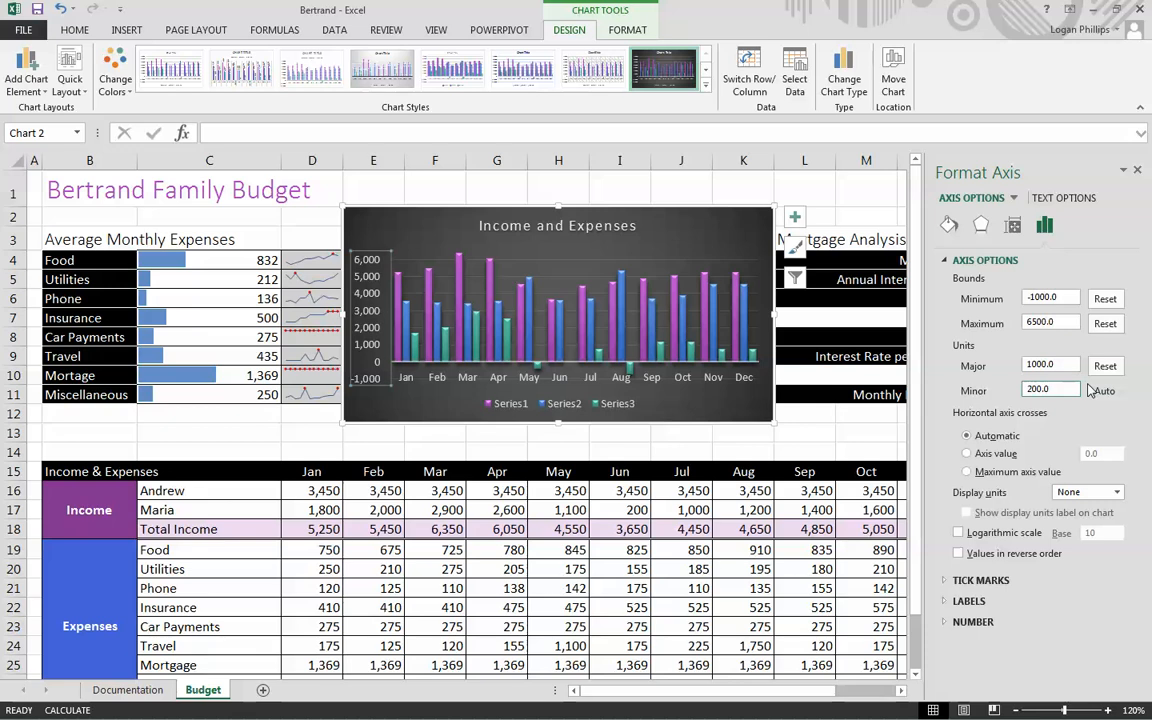
- Format the chart's data series with a series overlap of 0% and a gap width of 200%
{"action": "left_click", "coordinate": [648, 353]}
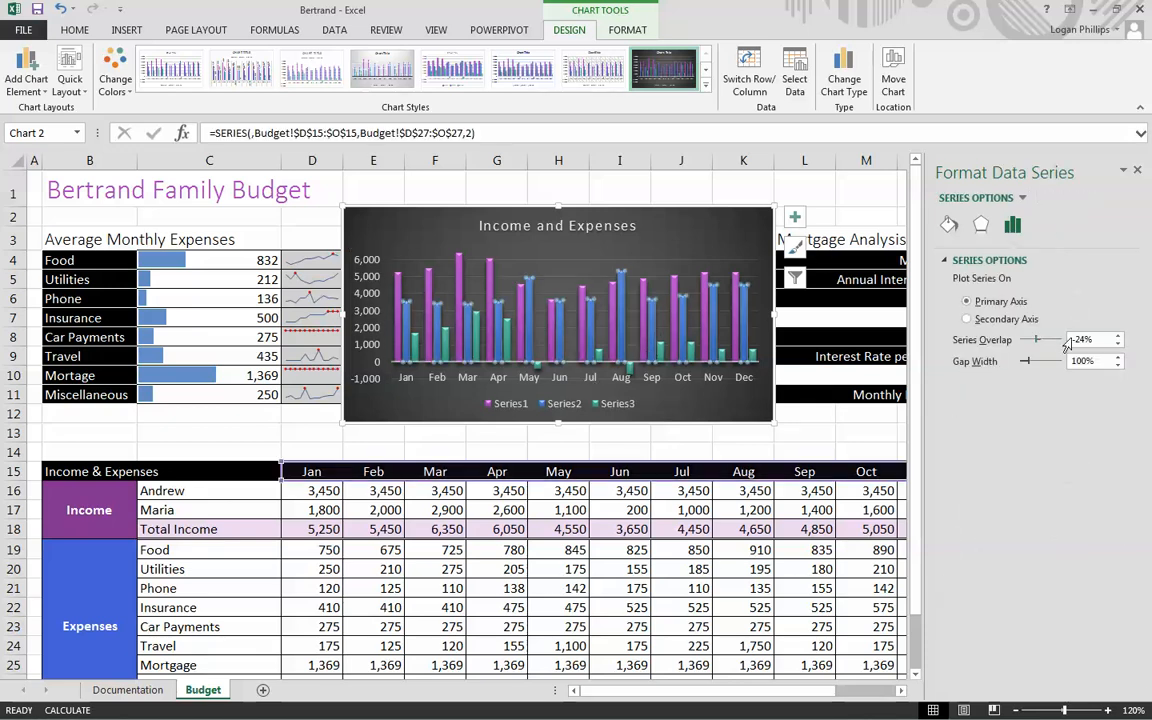
{"action": "left_click", "coordinate": [1117, 338]}
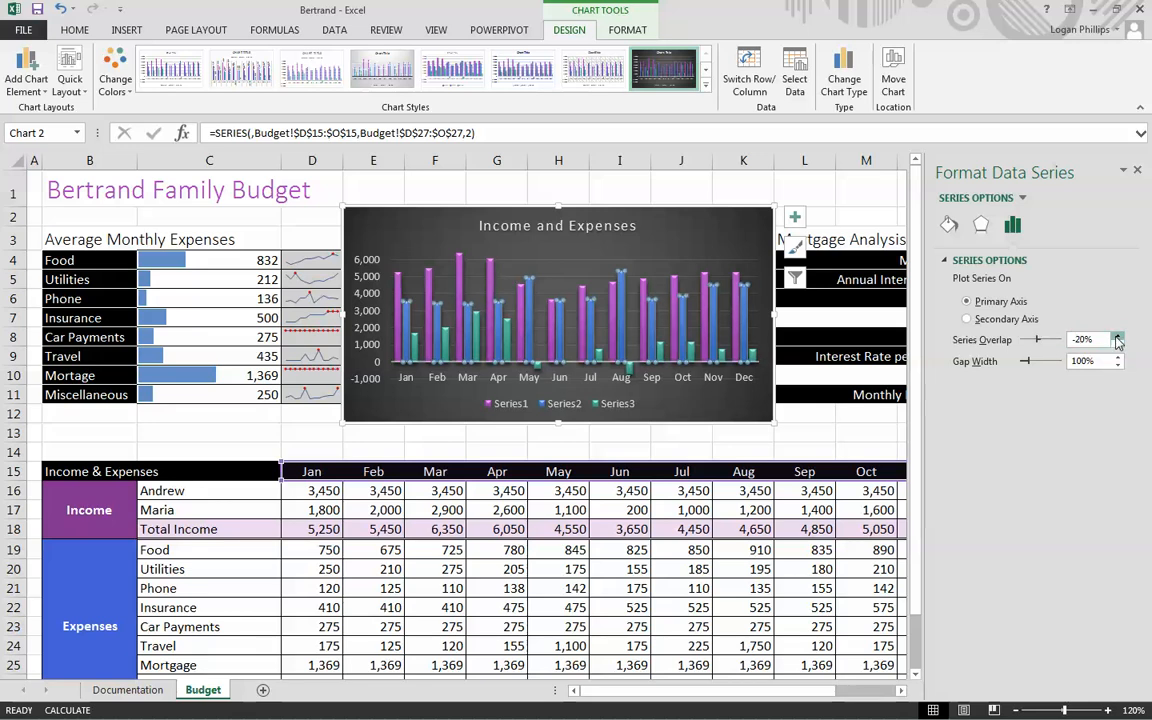
{"action": "left_click_drag", "start_coordinate": [1098, 341], "coordinate": [1055, 346]}
{"action": "type", "text": "0"}
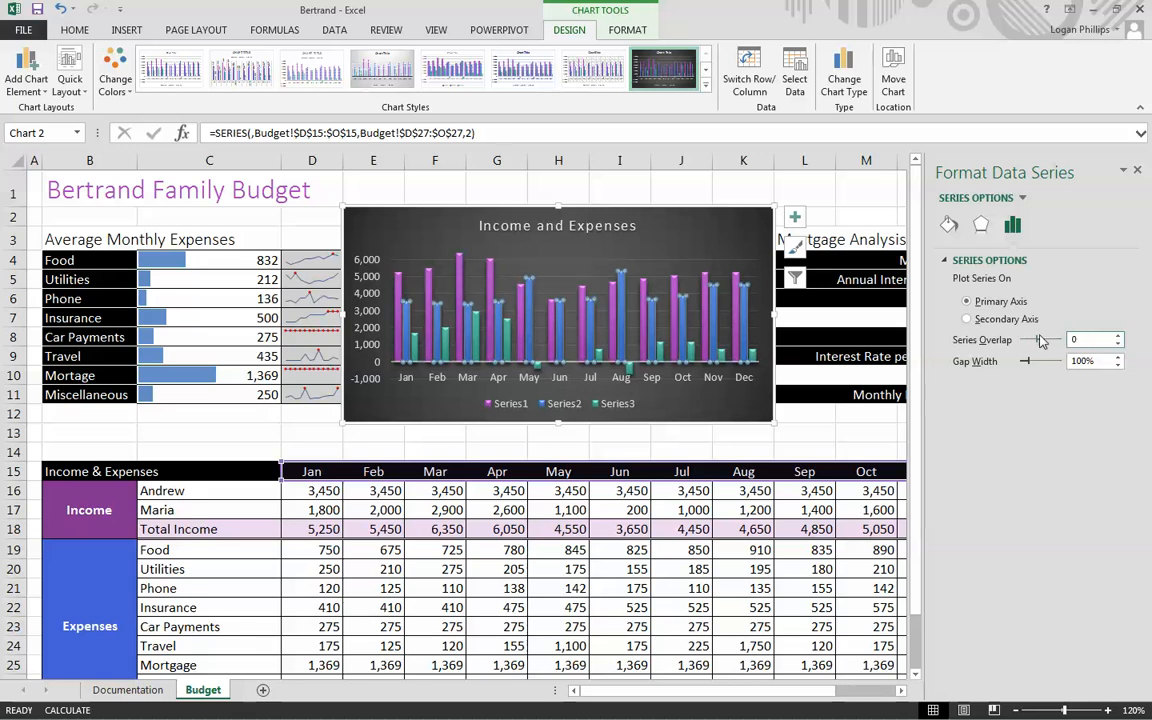
{"action": "left_click_drag", "start_coordinate": [1076, 361], "coordinate": [1090, 362]}
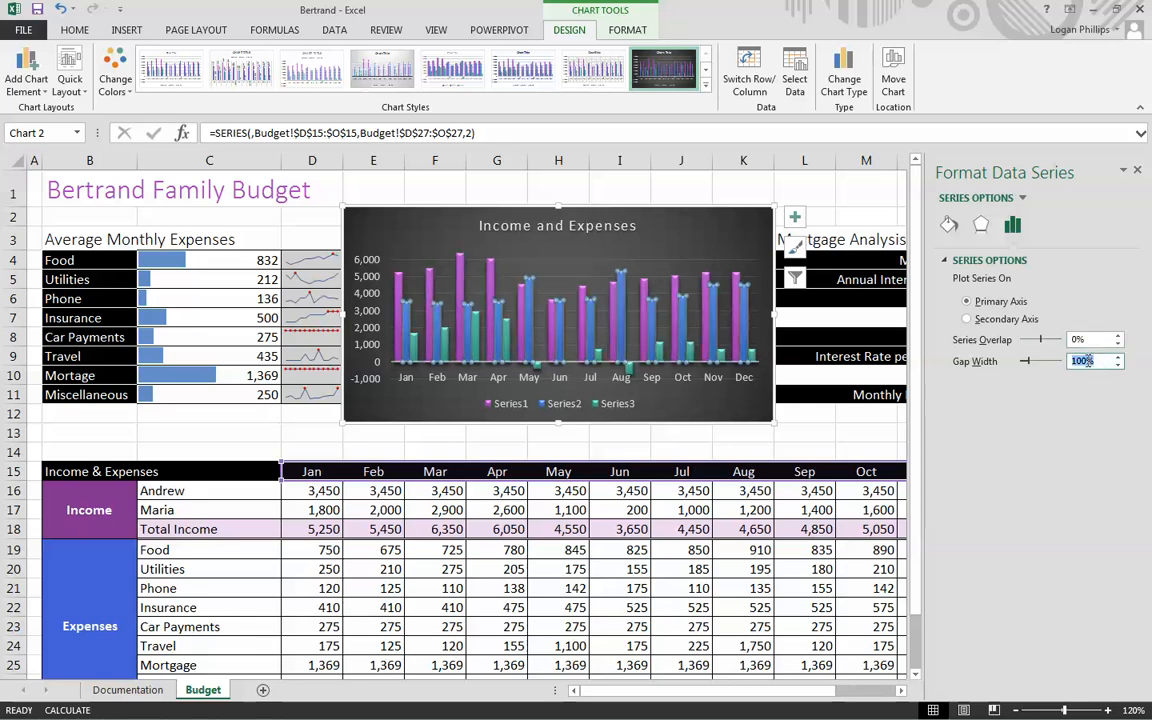
{"action": "type", "text": "200"}
{"action": "key", "text": "Return"}
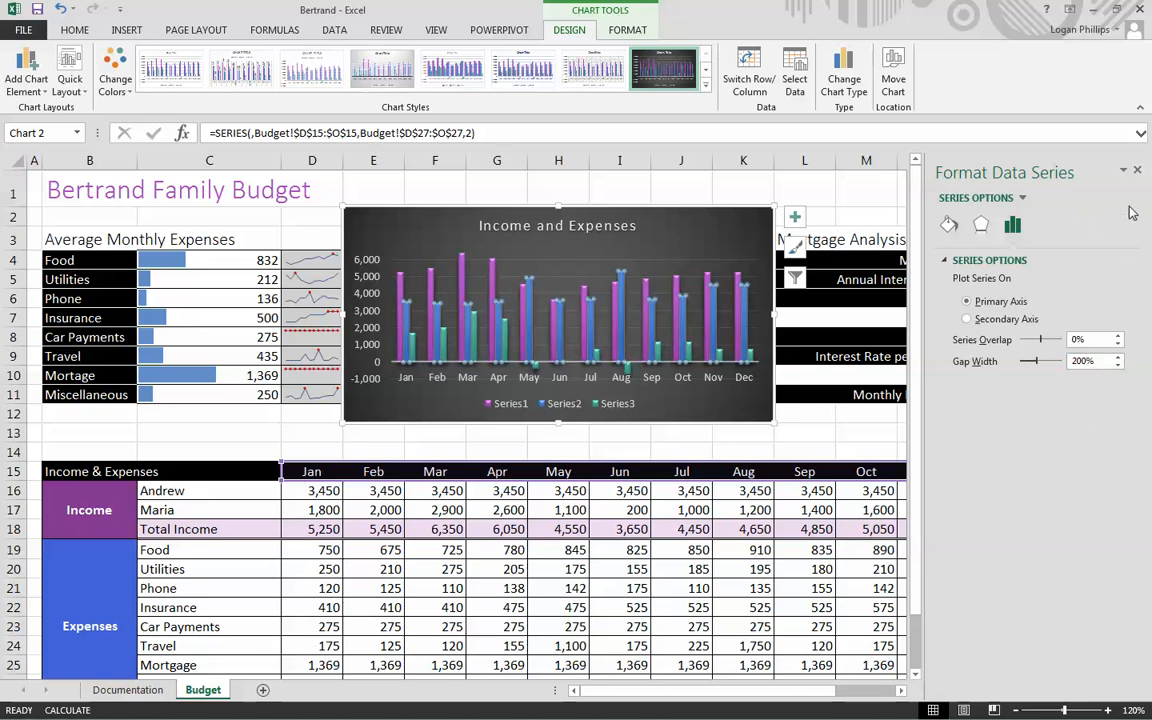
- Close the series formatting pane and save the workbook to the Desktop as Bertrand budget1
{"action": "left_click", "coordinate": [1138, 172]}
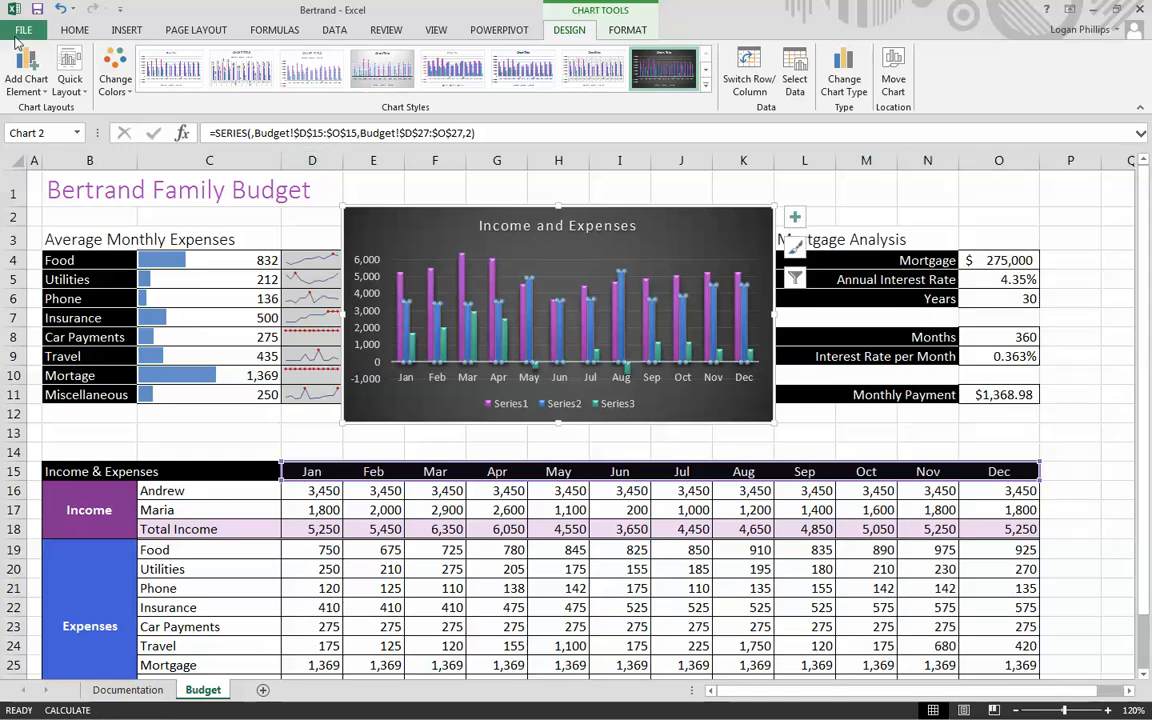
{"action": "left_click", "coordinate": [20, 32]}
{"action": "left_click", "coordinate": [50, 186]}
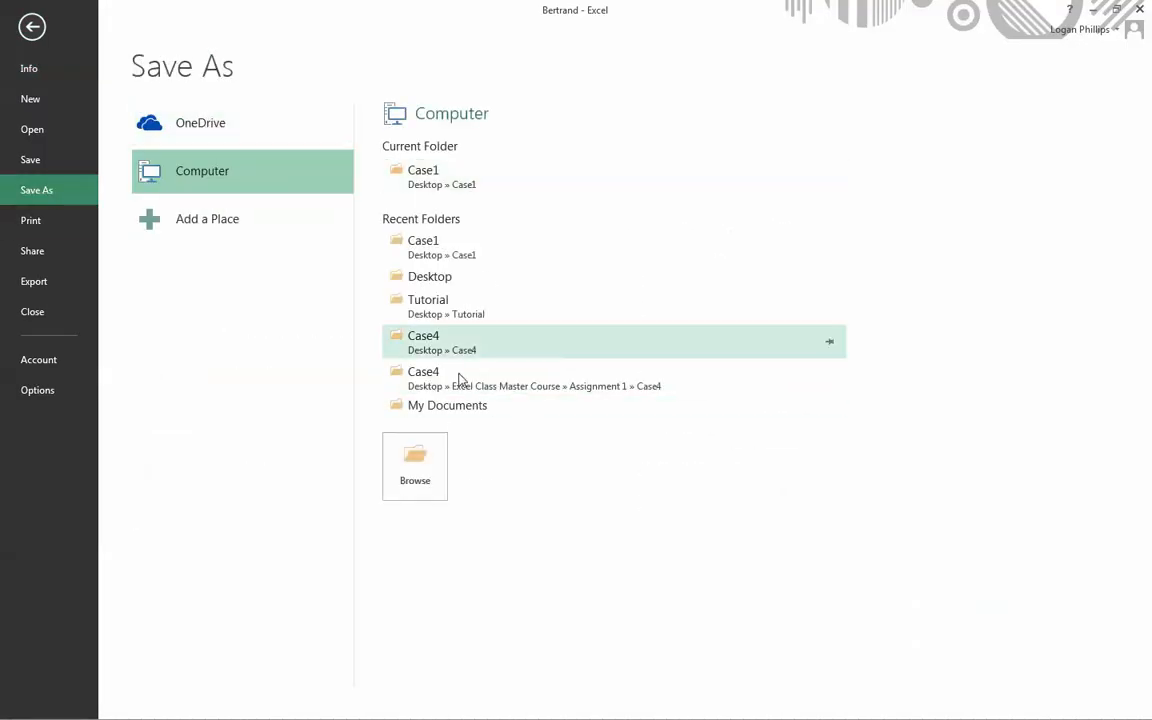
{"action": "left_click", "coordinate": [468, 277]}
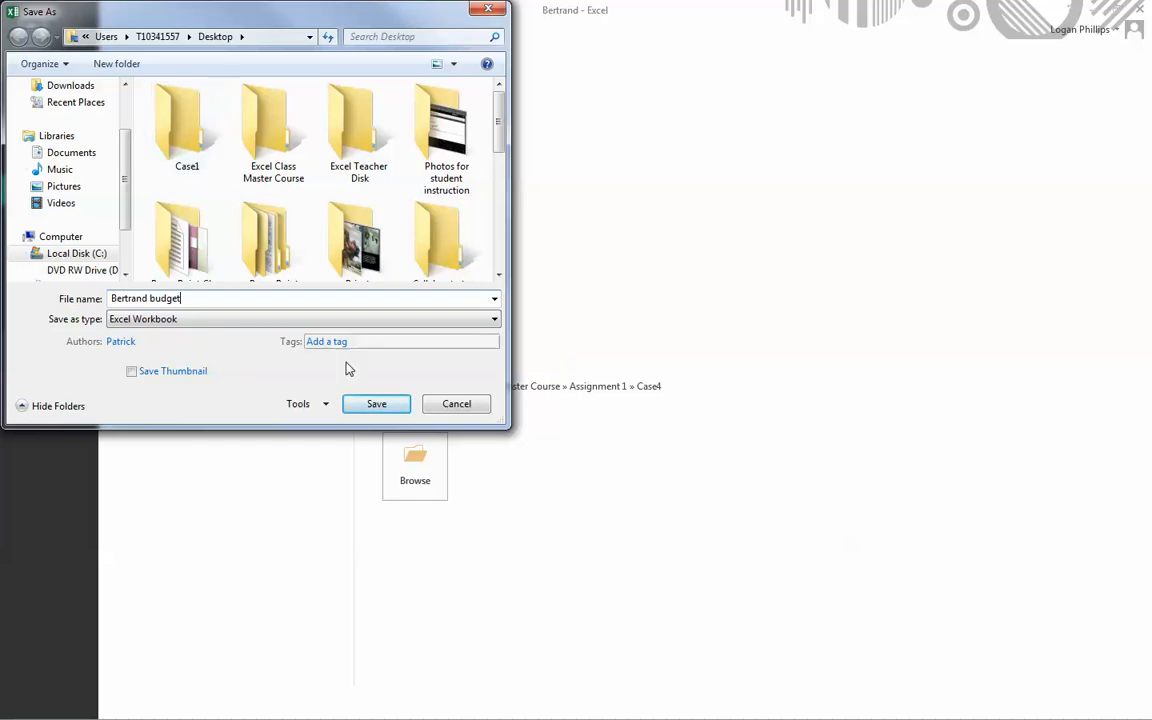
{"action": "left_click", "coordinate": [376, 404]}
{"action": "left_click", "coordinate": [578, 398]}
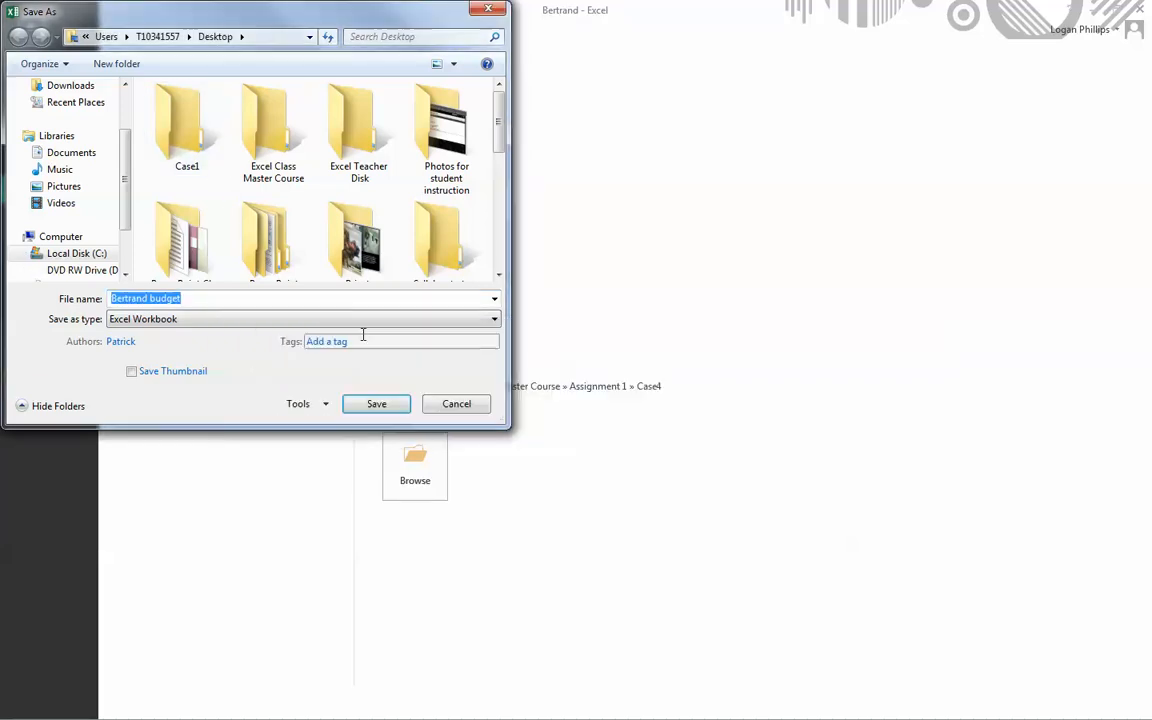
{"action": "left_click", "coordinate": [341, 300]}
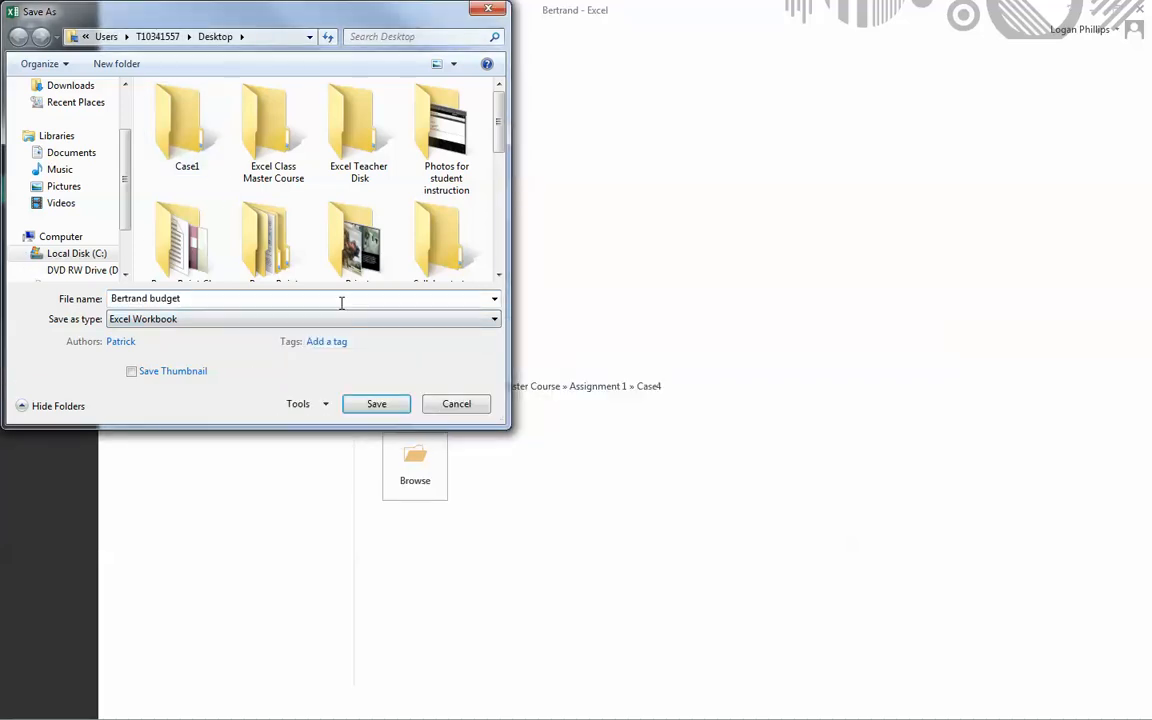
{"action": "left_click", "coordinate": [376, 404]}
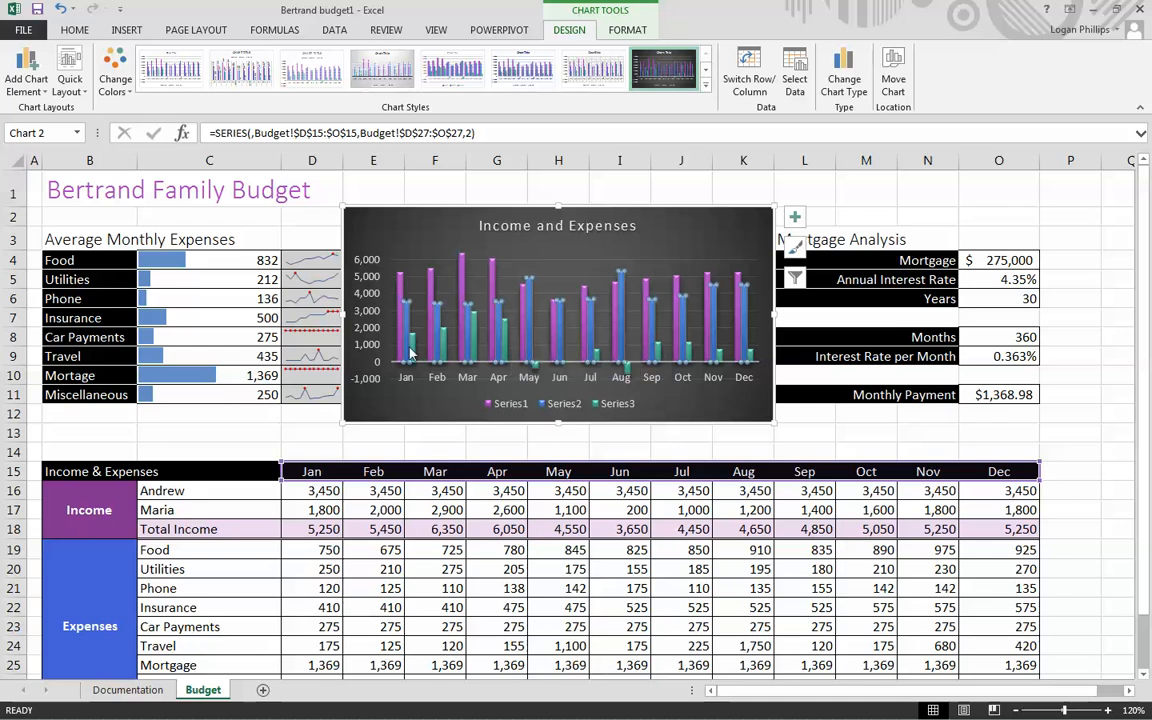
- Set the mortgage term in cell O6 to 15 years and review the effect on the chart and the income and expenses table
{"action": "scroll", "coordinate": [1054, 489], "scroll_direction": "down", "scroll_amount": 5}
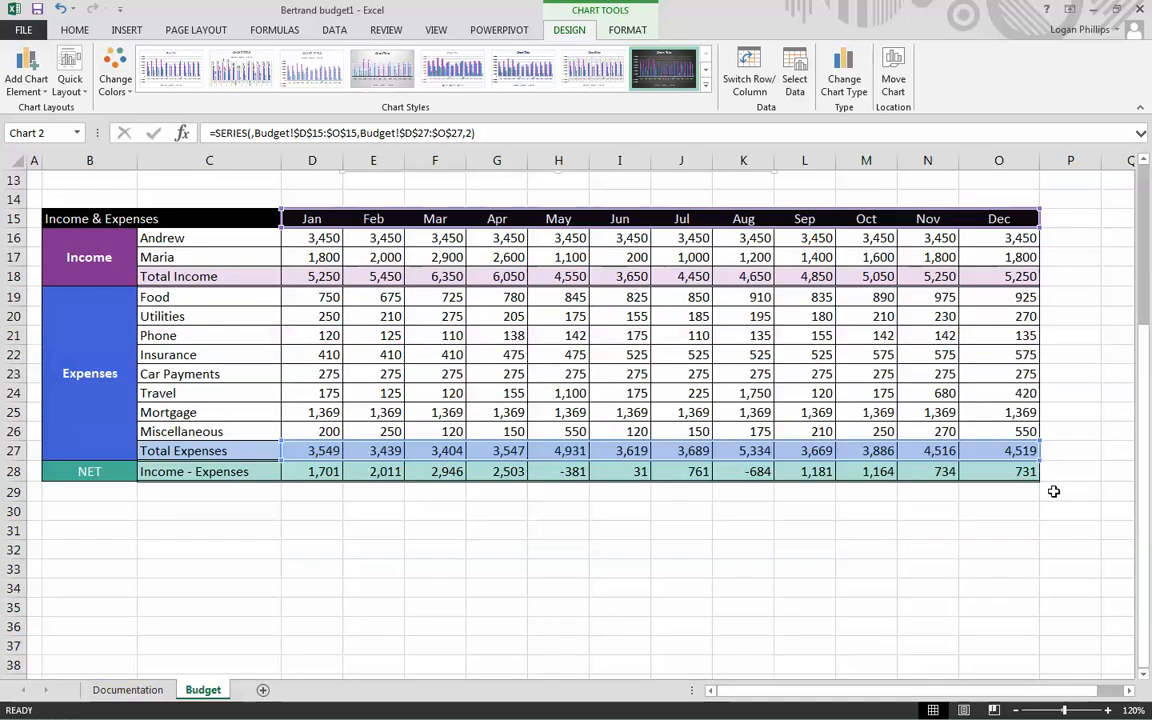
{"action": "scroll", "coordinate": [985, 432], "scroll_direction": "up", "scroll_amount": 5}
{"action": "scroll", "coordinate": [446, 455], "scroll_direction": "down", "scroll_amount": 3}
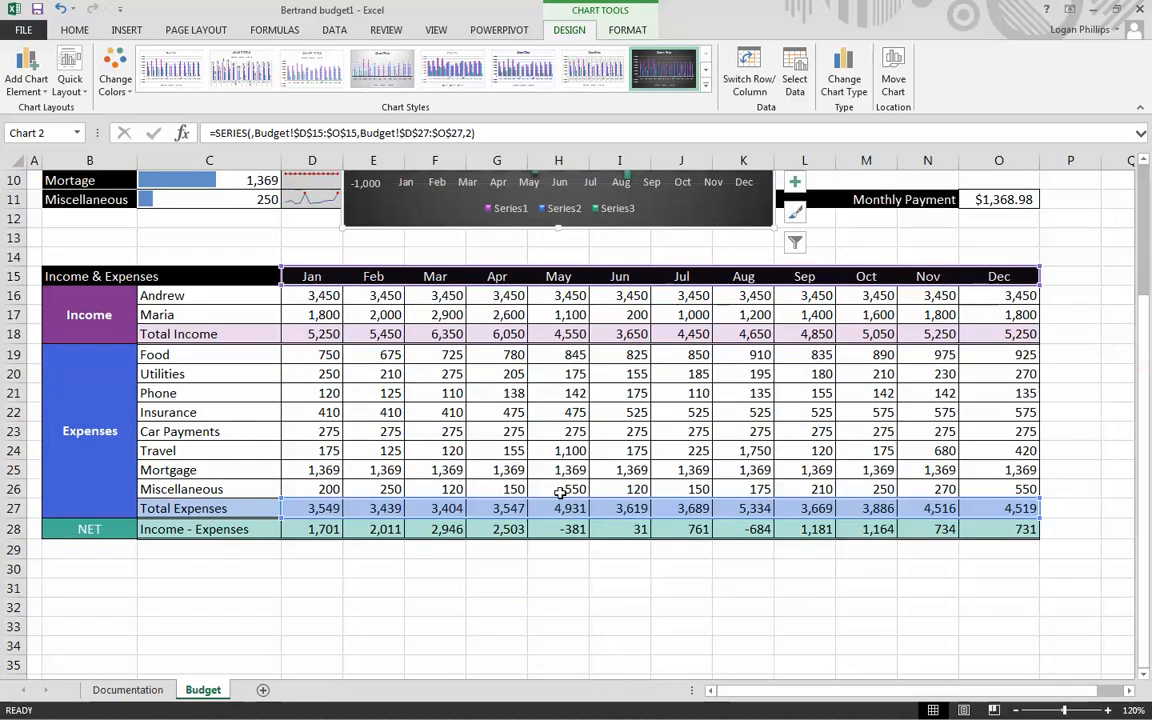
{"action": "scroll", "coordinate": [560, 492], "scroll_direction": "up", "scroll_amount": 3}
{"action": "scroll", "coordinate": [861, 450], "scroll_direction": "down", "scroll_amount": 2}
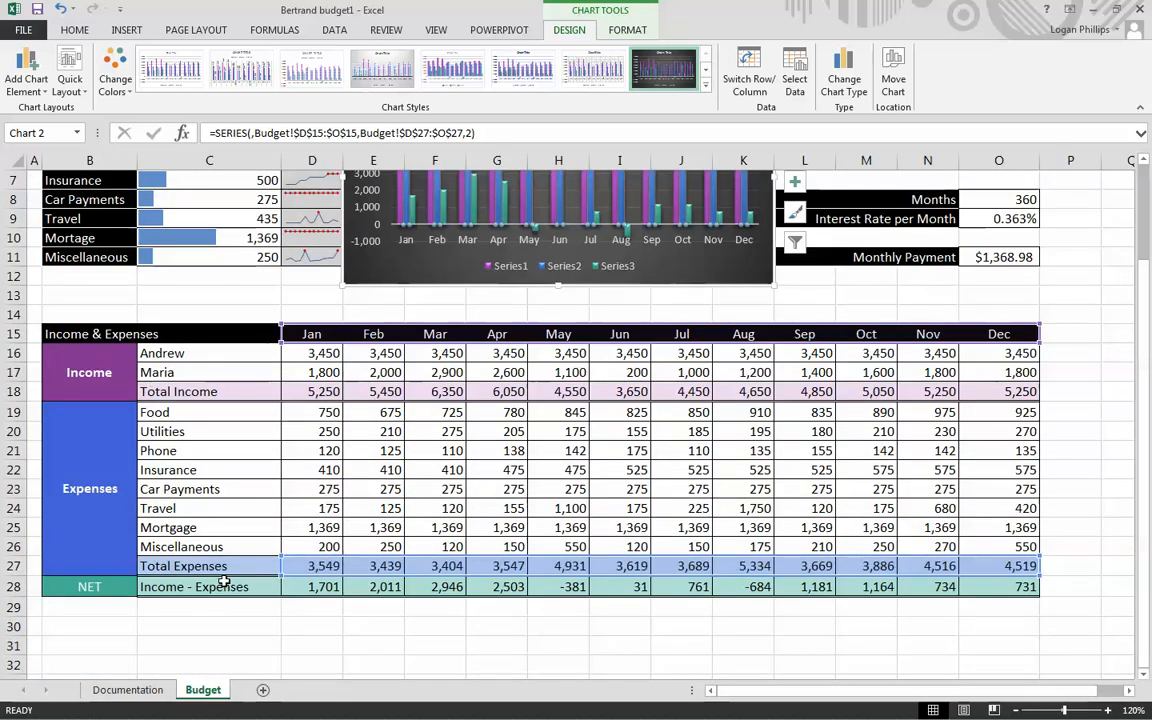
{"action": "scroll", "coordinate": [549, 585], "scroll_direction": "up", "scroll_amount": 2}
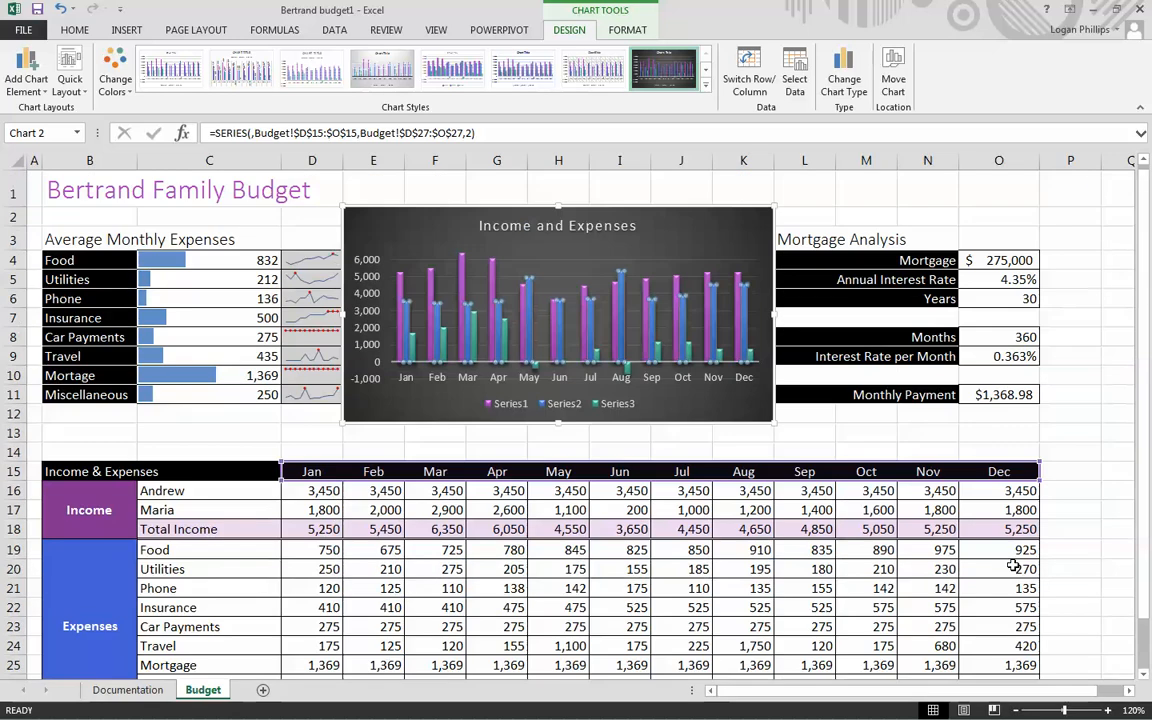
{"action": "left_click", "coordinate": [1005, 299]}
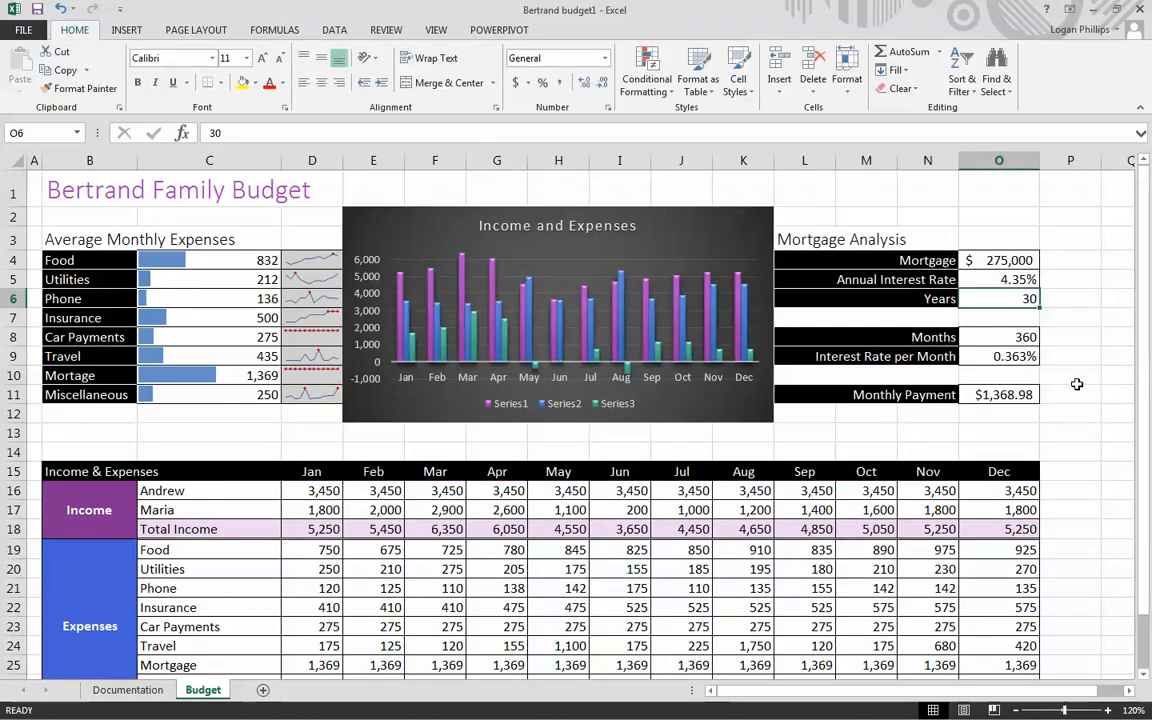
{"action": "type", "text": "15"}
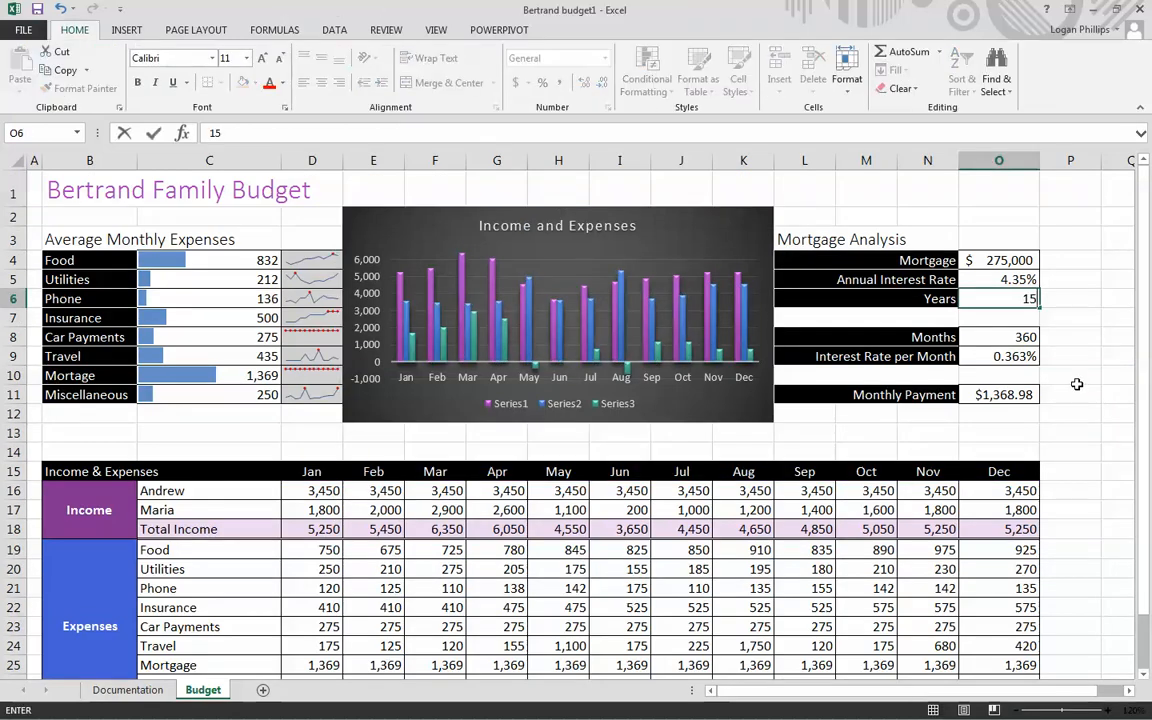
{"action": "key", "text": "Return"}
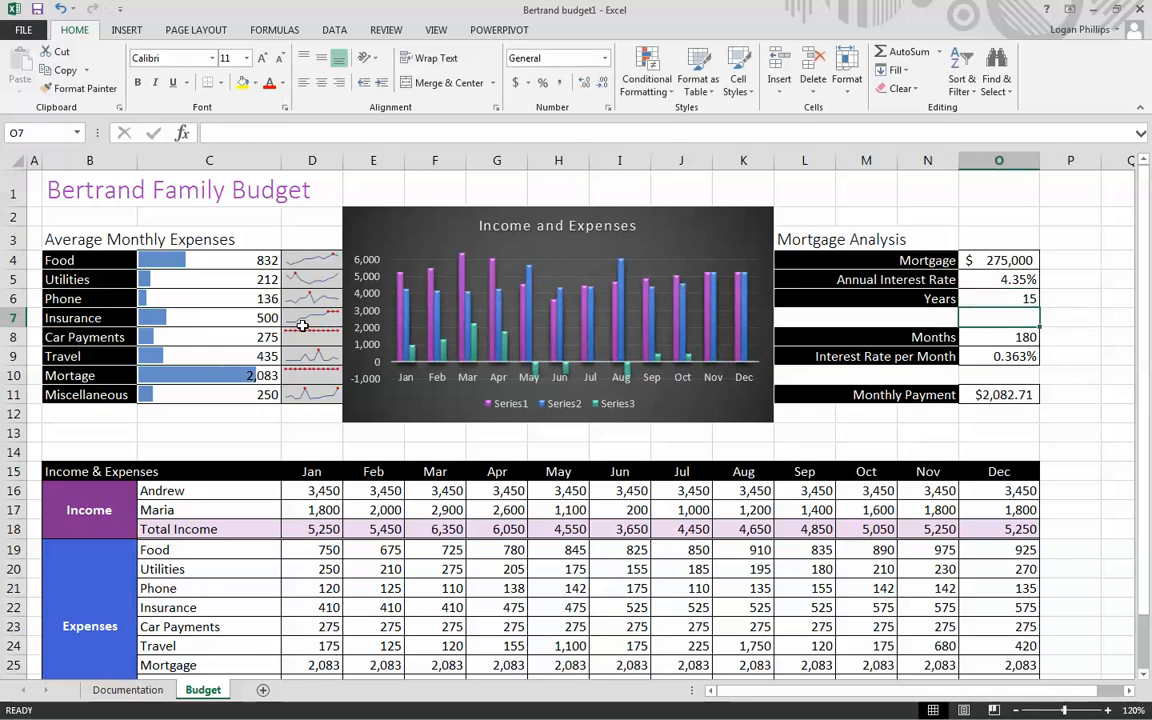
{"action": "scroll", "coordinate": [302, 325], "scroll_direction": "down", "scroll_amount": 1}
{"action": "scroll", "coordinate": [260, 368], "scroll_direction": "down", "scroll_amount": 1}
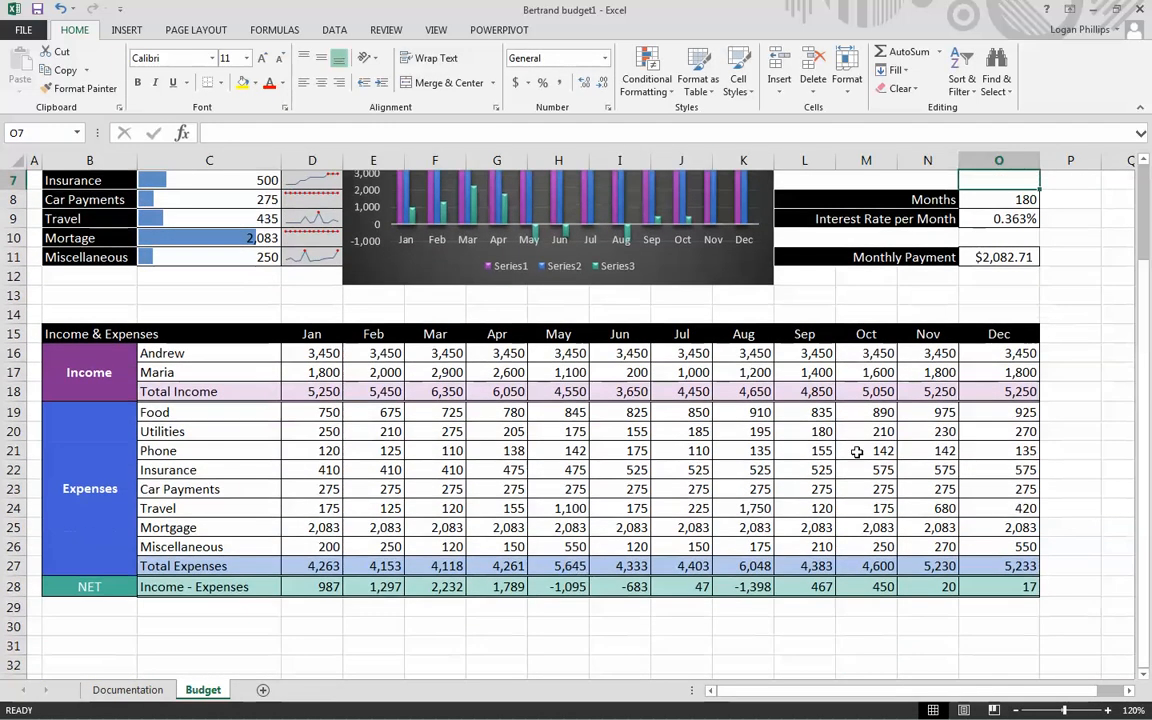
{"action": "scroll", "coordinate": [746, 380], "scroll_direction": "up", "scroll_amount": 2}
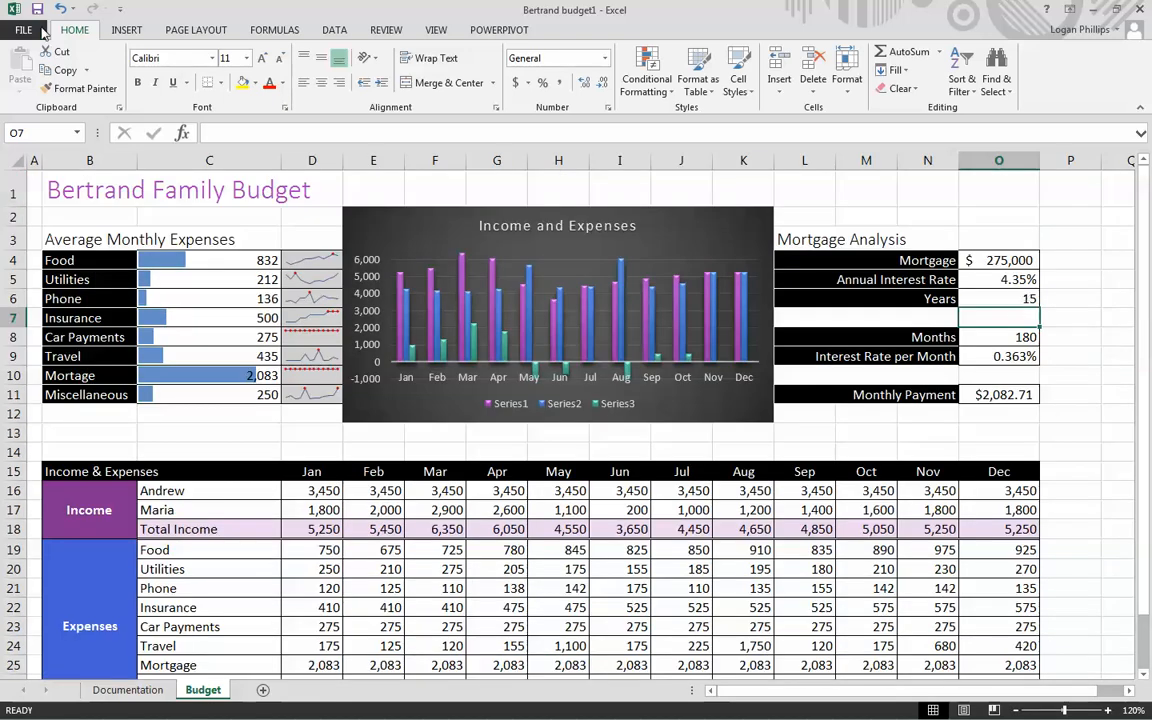
- Try to save the workbook to the Desktop under the file name Bertrand budget 2
{"action": "left_click", "coordinate": [23, 30]}
{"action": "left_click", "coordinate": [36, 190]}
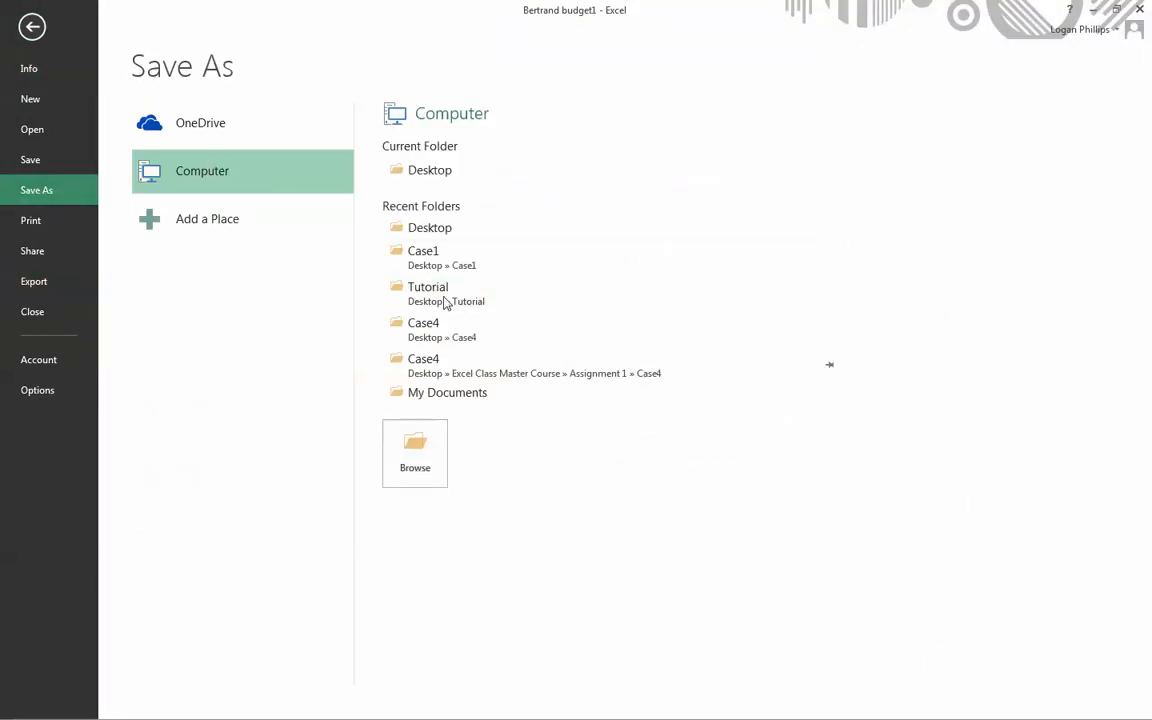
{"action": "left_click", "coordinate": [444, 472]}
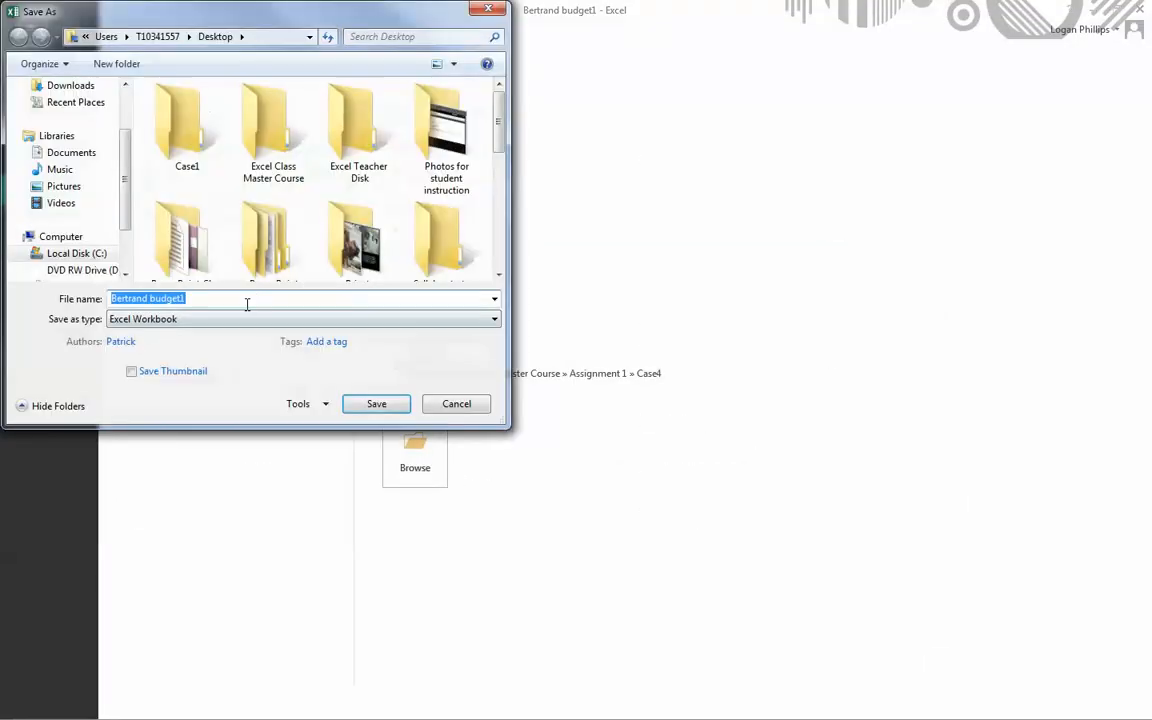
{"action": "key", "text": "BackSpace"}
{"action": "type", "text": "2"}
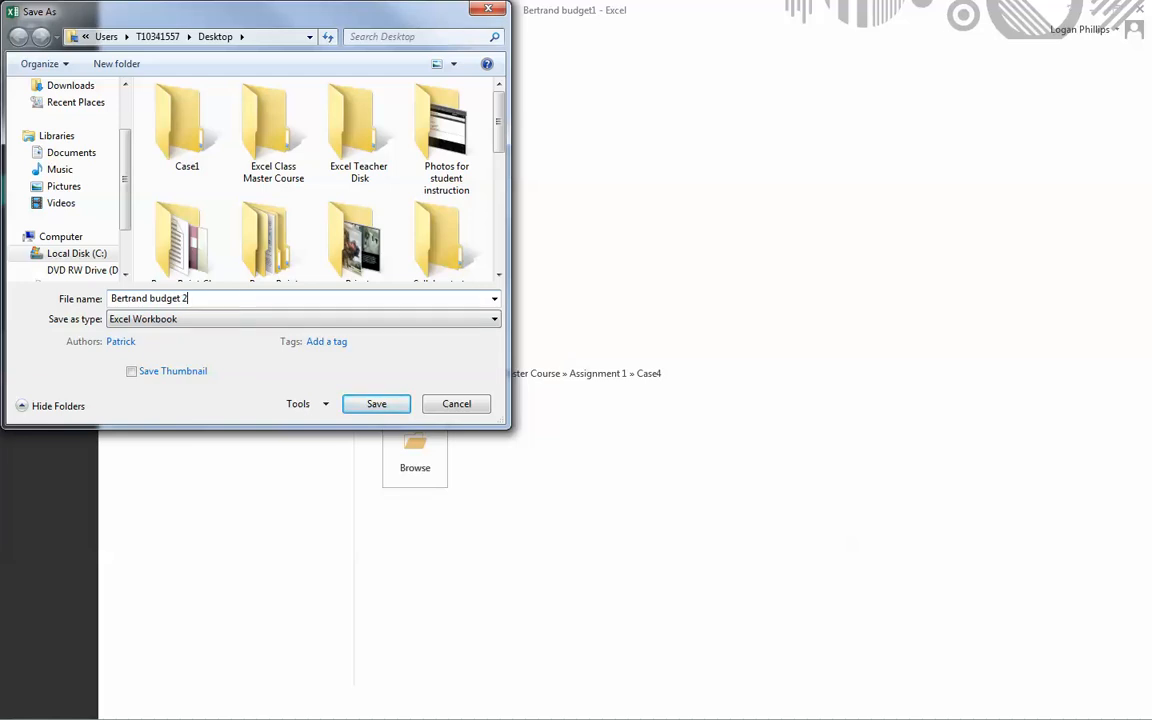
{"action": "left_click", "coordinate": [360, 406]}
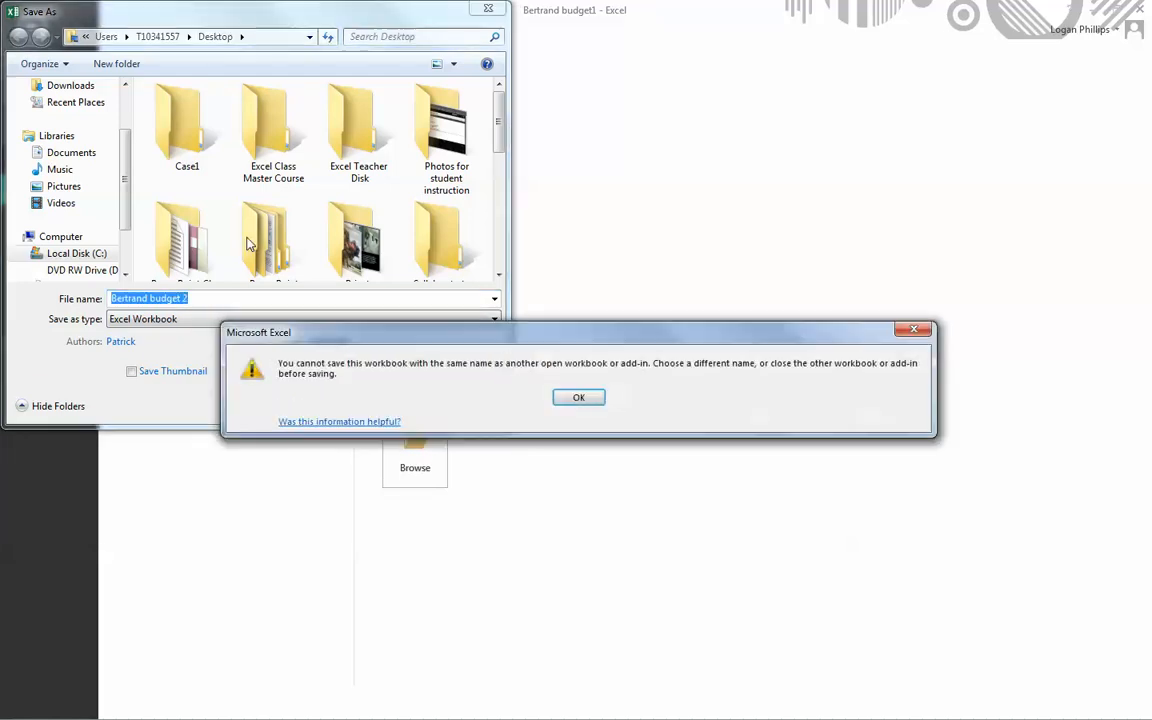
{"action": "left_click", "coordinate": [600, 398]}
{"action": "left_click", "coordinate": [457, 404]}
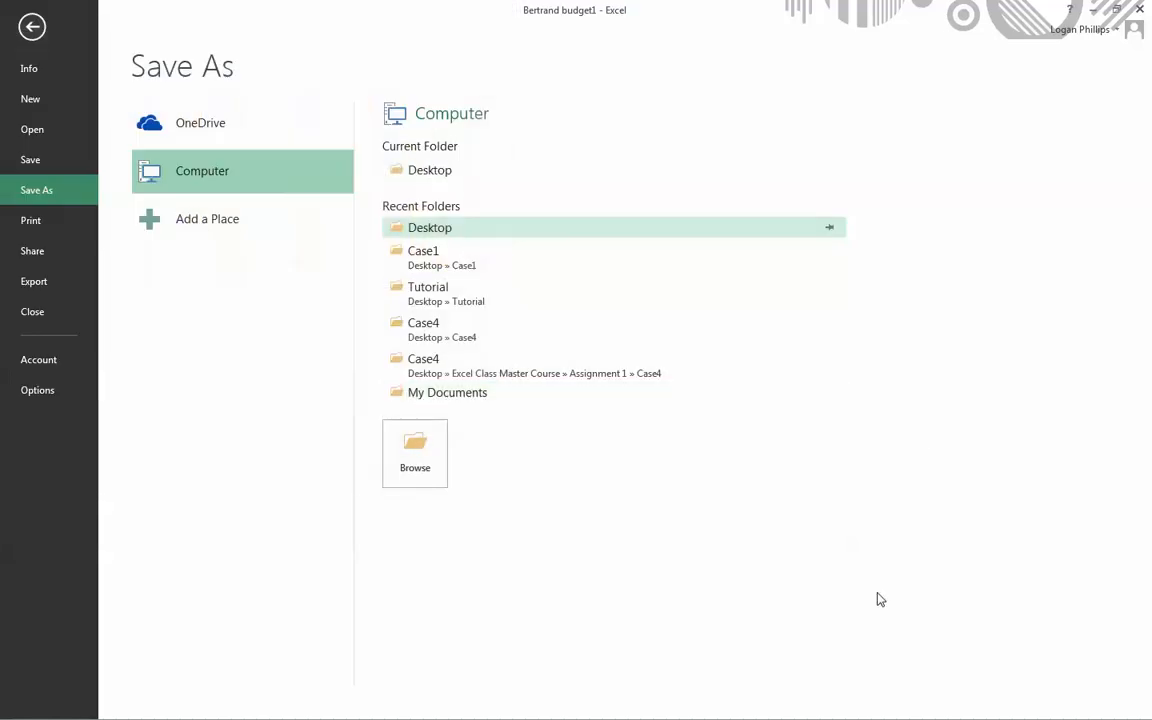
- Return to the Budget worksheet and close the workbook
{"action": "left_click", "coordinate": [28, 28]}
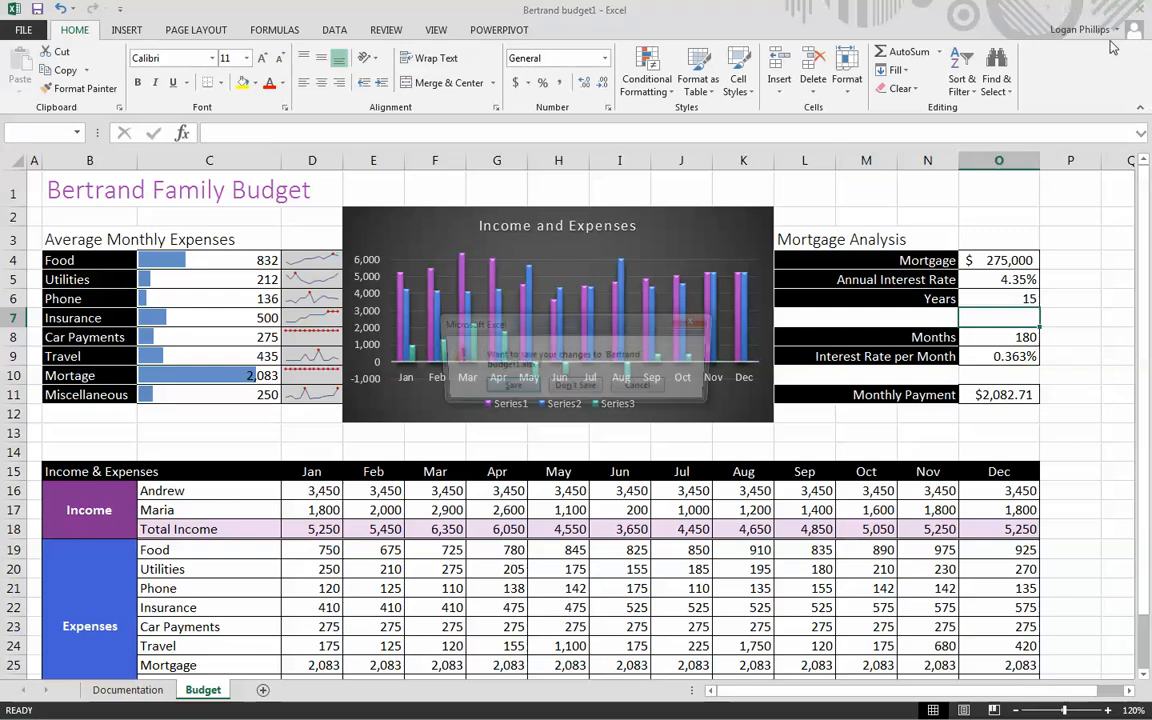
{"action": "left_click", "coordinate": [1141, 8]}
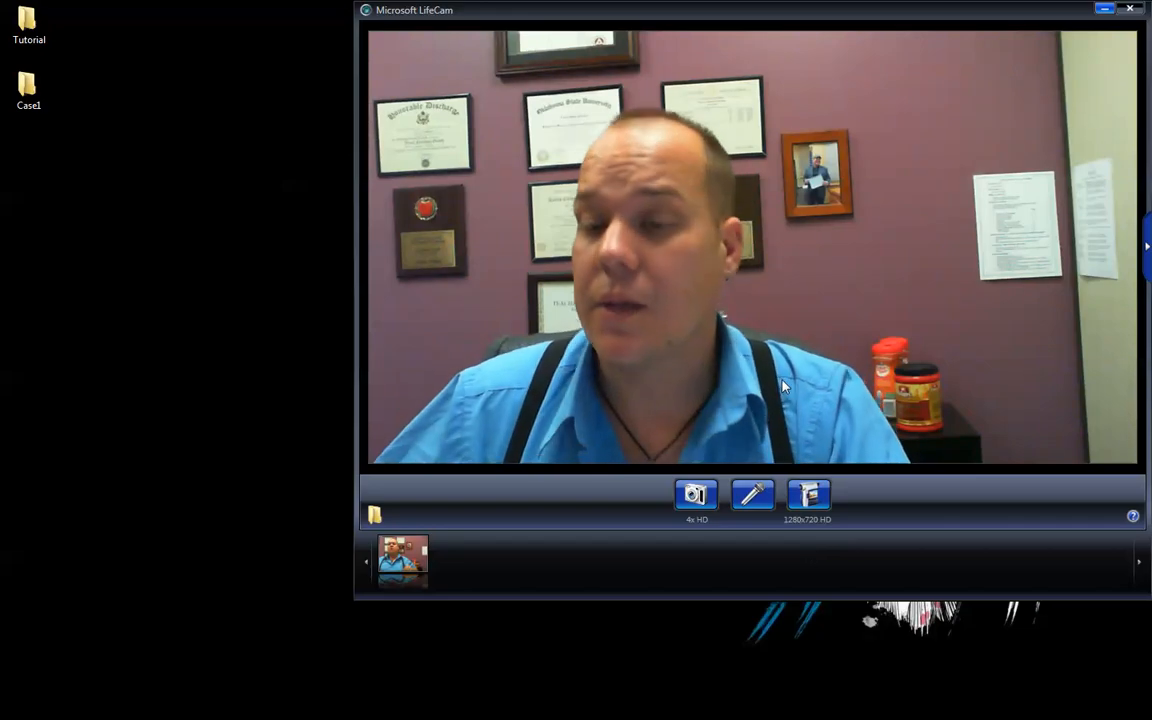